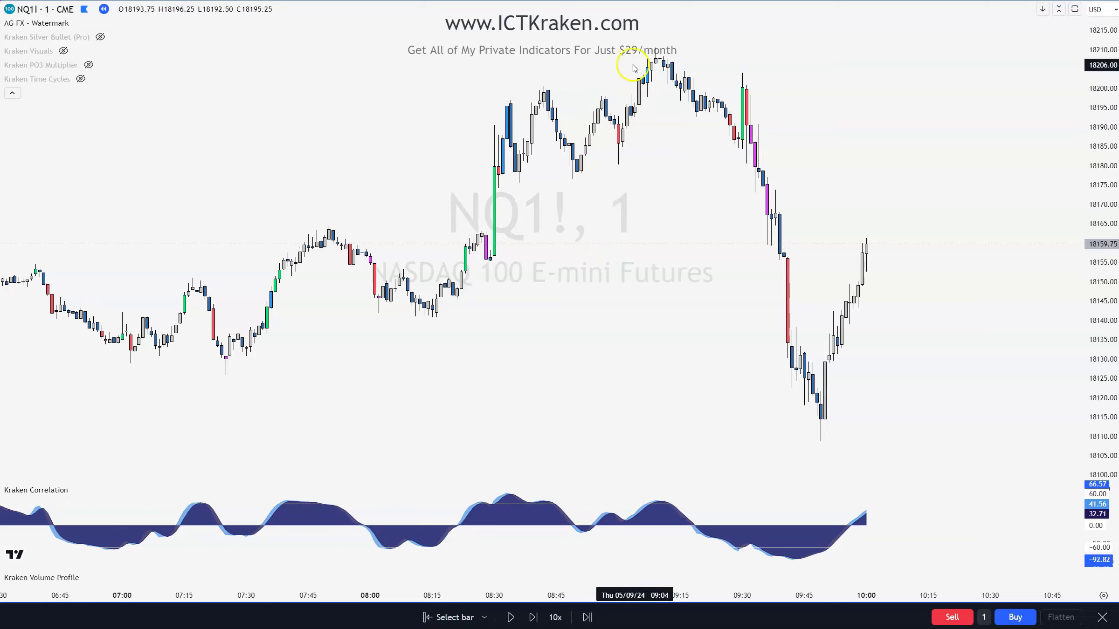
Step: Show the Kraken Silver Bullet (Pro) indicator on the NQ1! one-minute chart
mouse_move(66, 45)
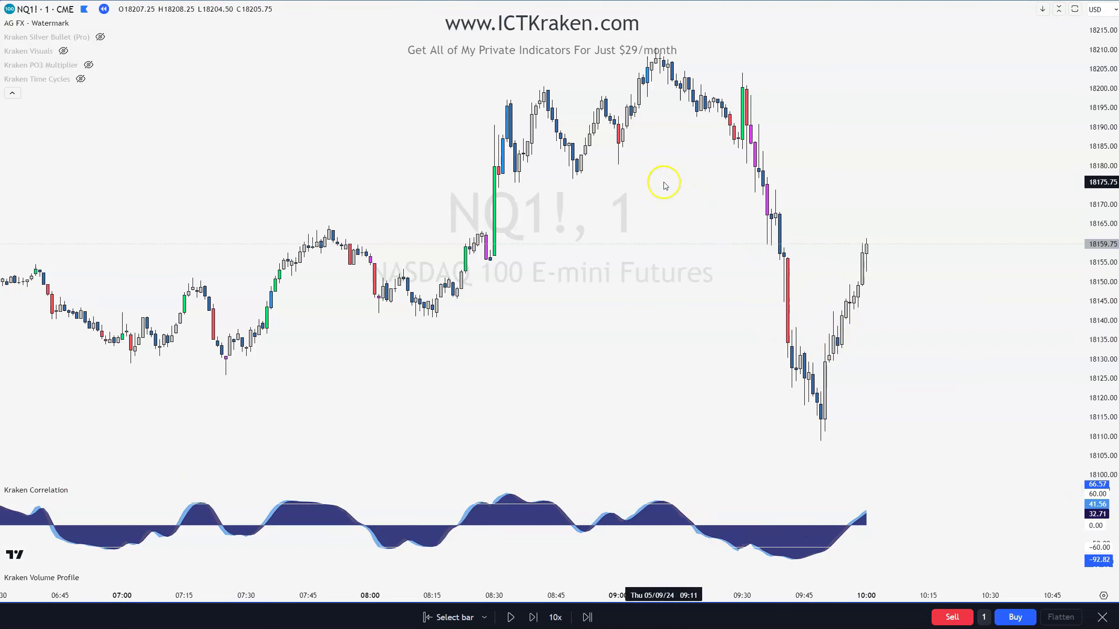
click(100, 37)
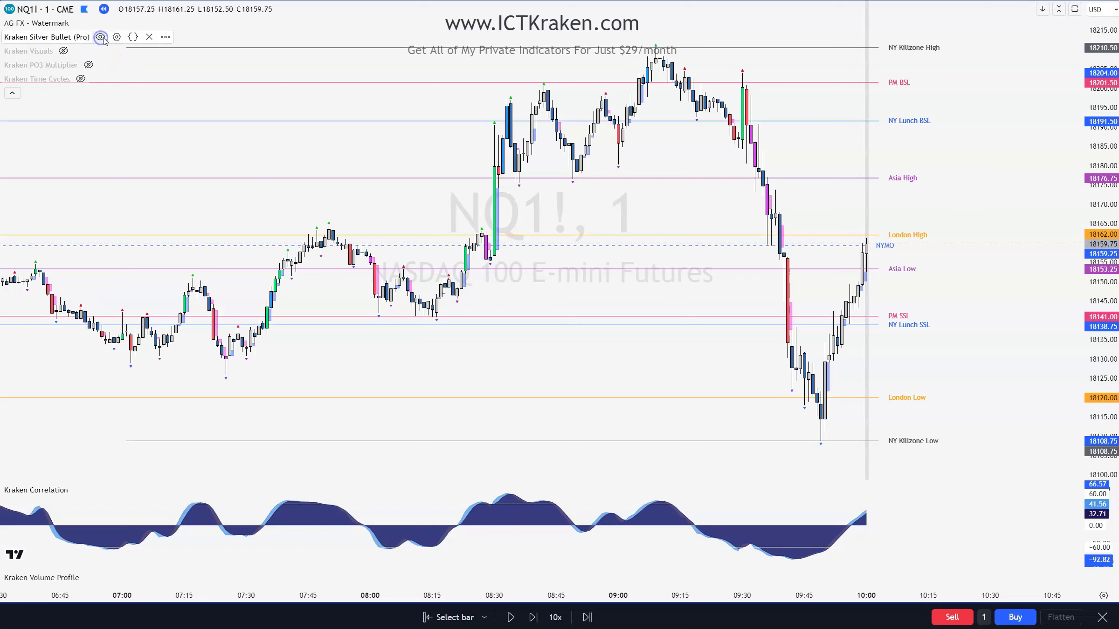
scroll(639, 205, down, 3)
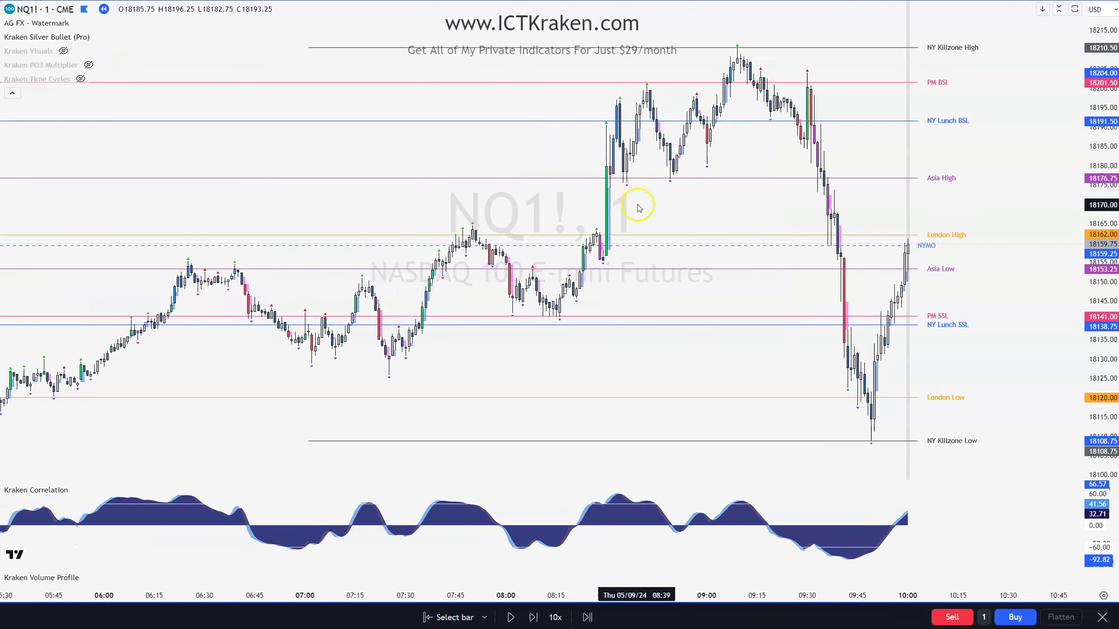
scroll(639, 208, down, 3)
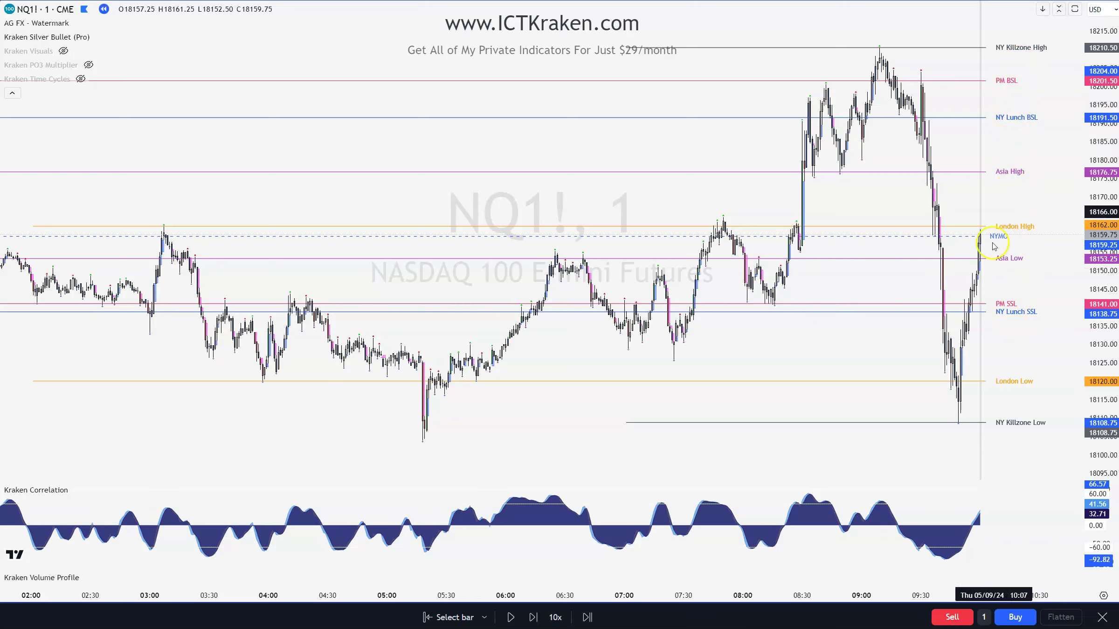
Step: Open the Kraken Silver Bullet (Pro) settings and move the dialog clear of the recent candles and session labels
mouse_move(60, 65)
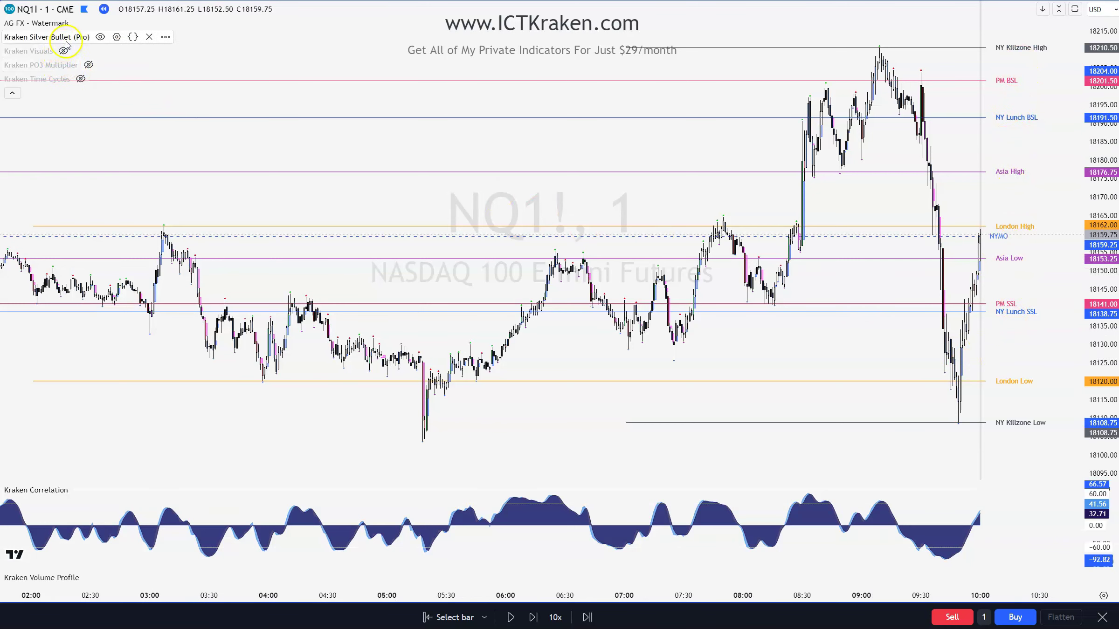
click(116, 37)
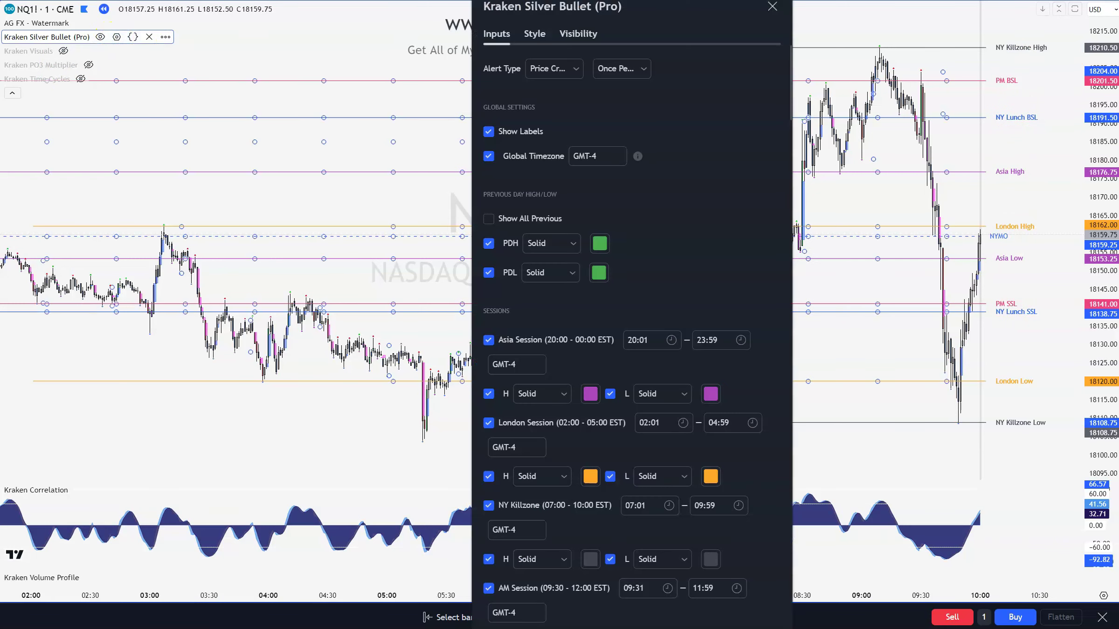
drag(581, 5, 385, 18)
click(58, 84)
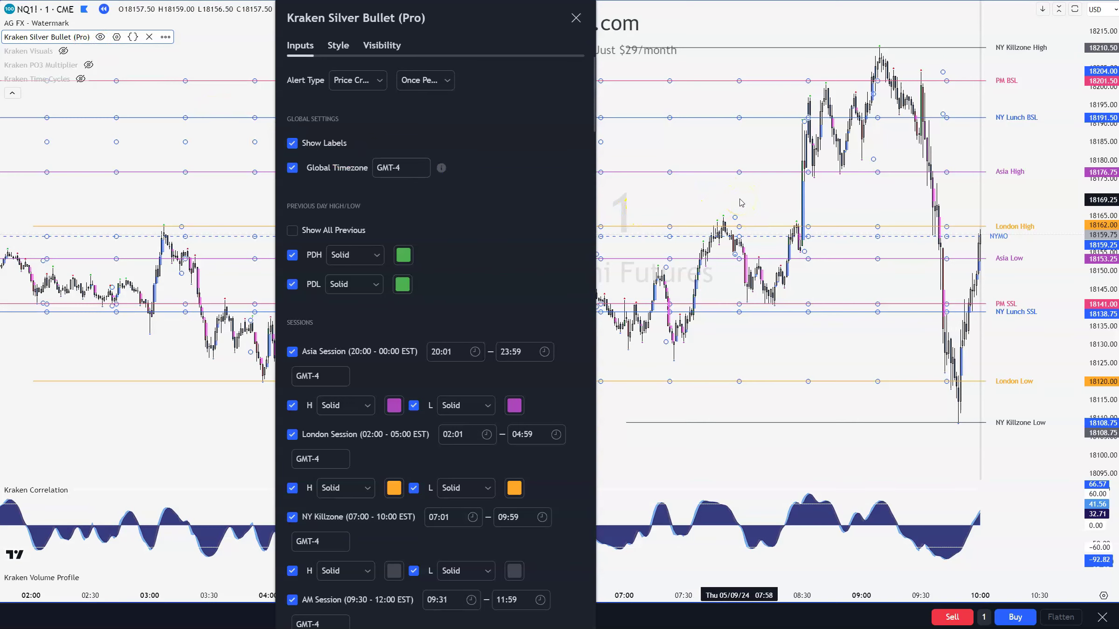
click(701, 196)
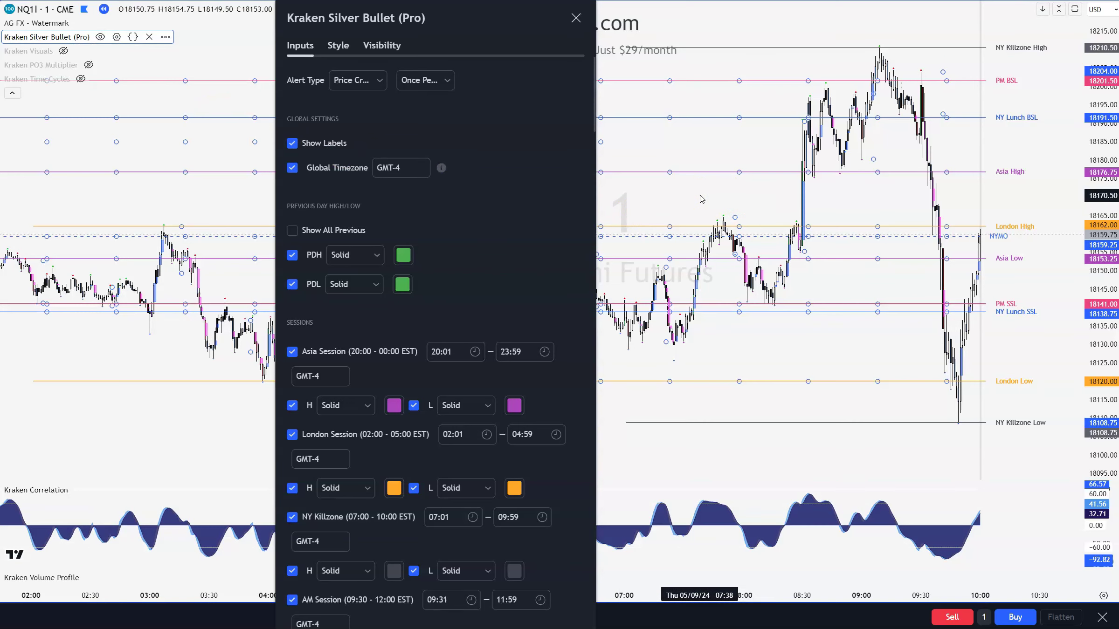
click(944, 62)
click(993, 177)
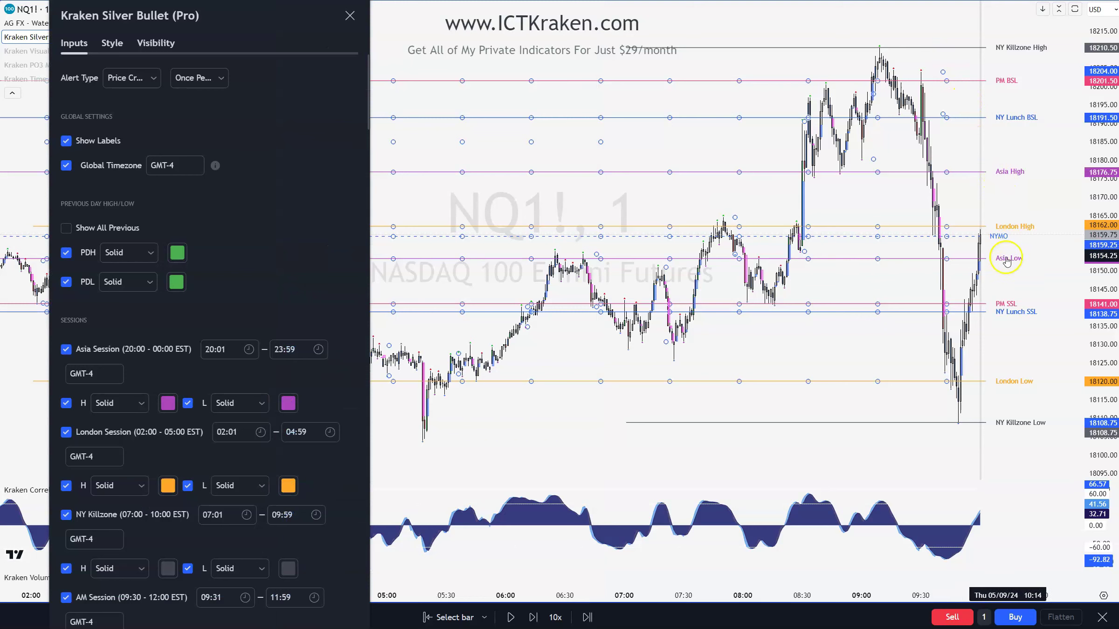
Step: Turn off the Asia, London, AM, NY Lunch and PM sessions, keeping NY Killzone enabled, and close the settings
click(67, 349)
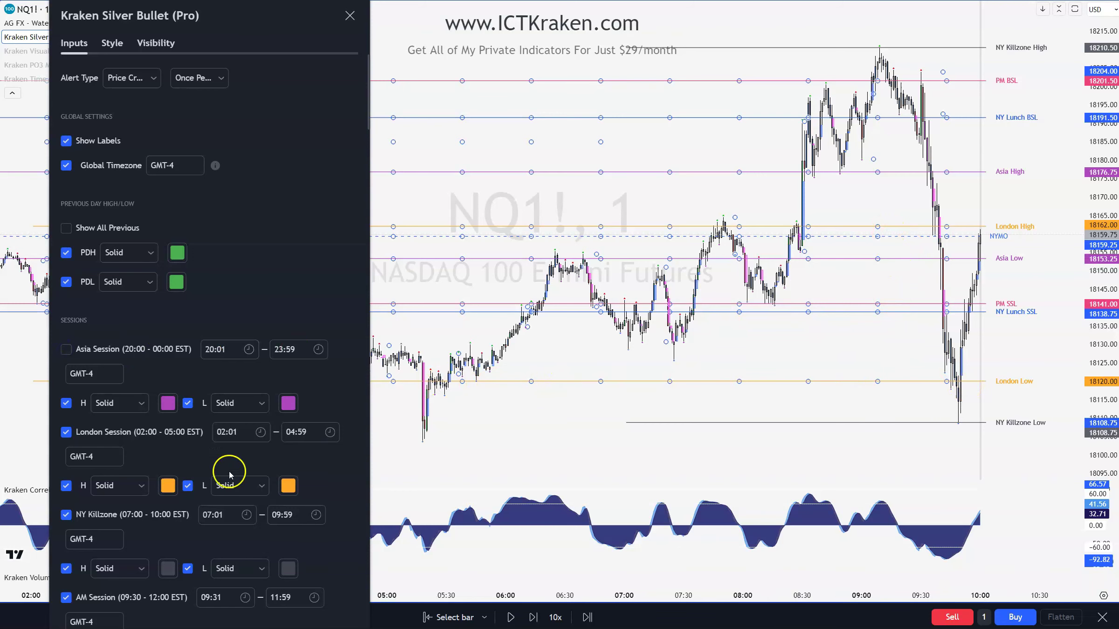
scroll(89, 468, down, 1)
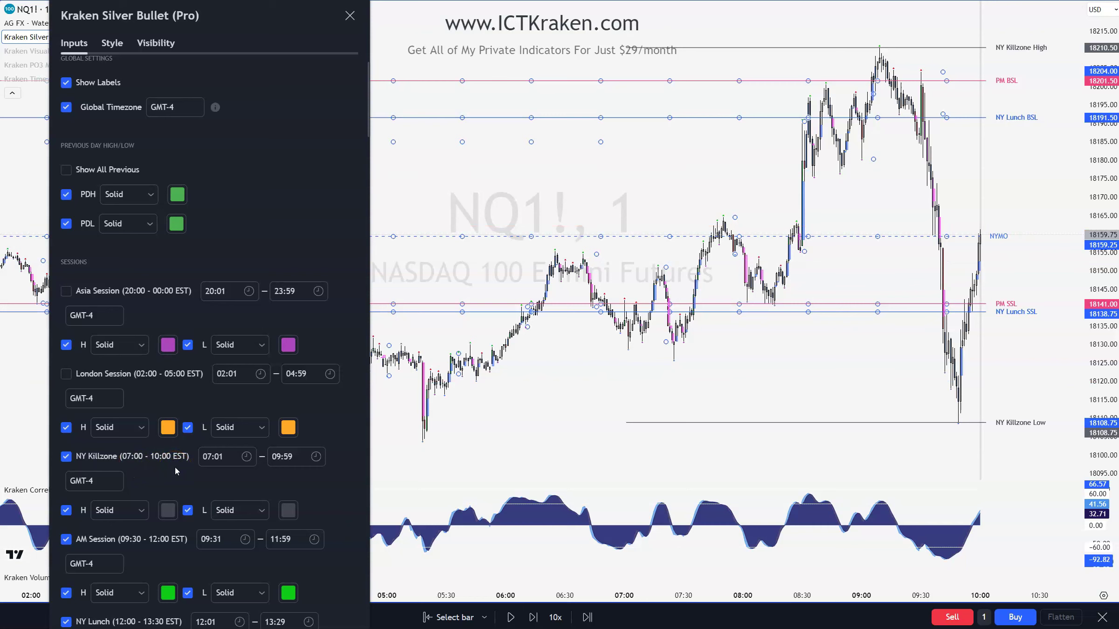
scroll(175, 448, down, 1)
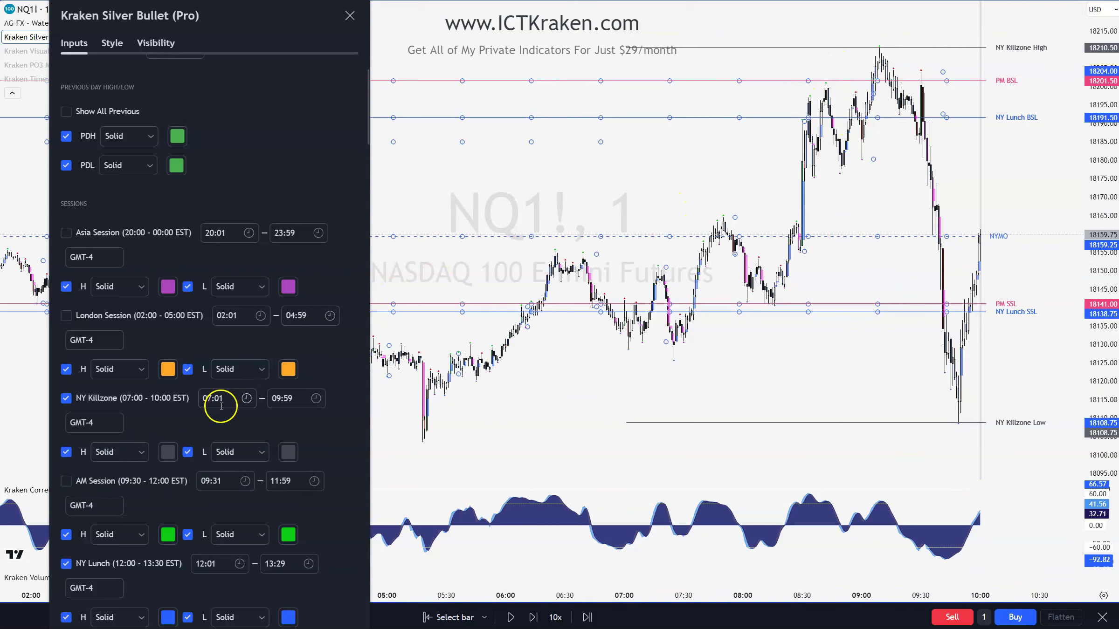
scroll(219, 410, down, 5)
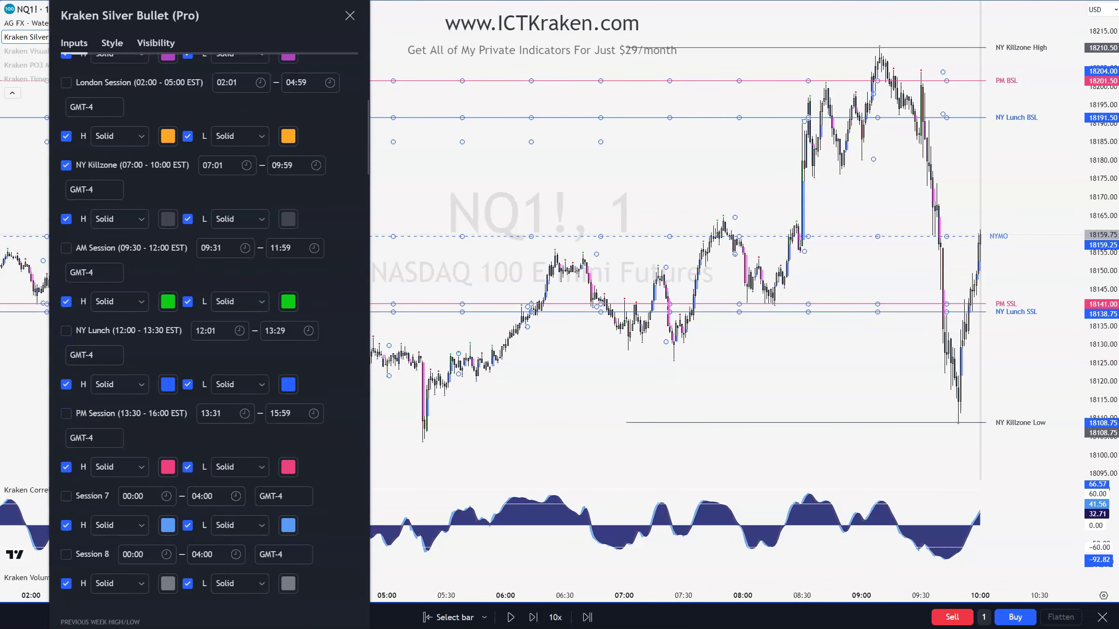
click(732, 412)
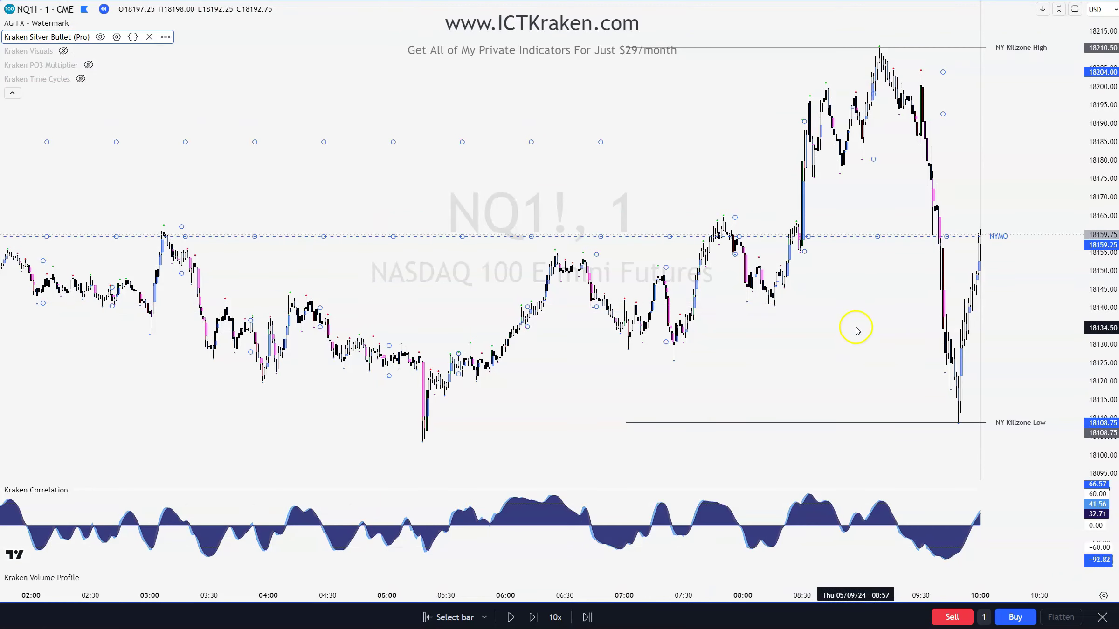
Step: Draw a Fibonacci retracement ending at the 18108.75 NY Killzone low and anchor its start at the 18210.50 high
scroll(863, 307, up, 5)
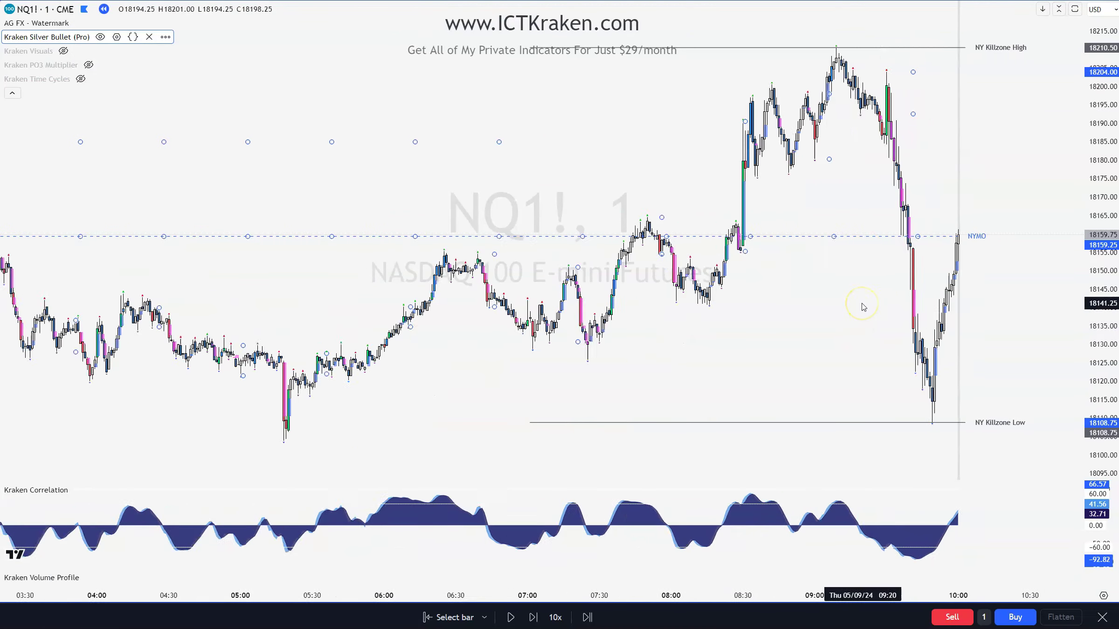
scroll(794, 321, up, 5)
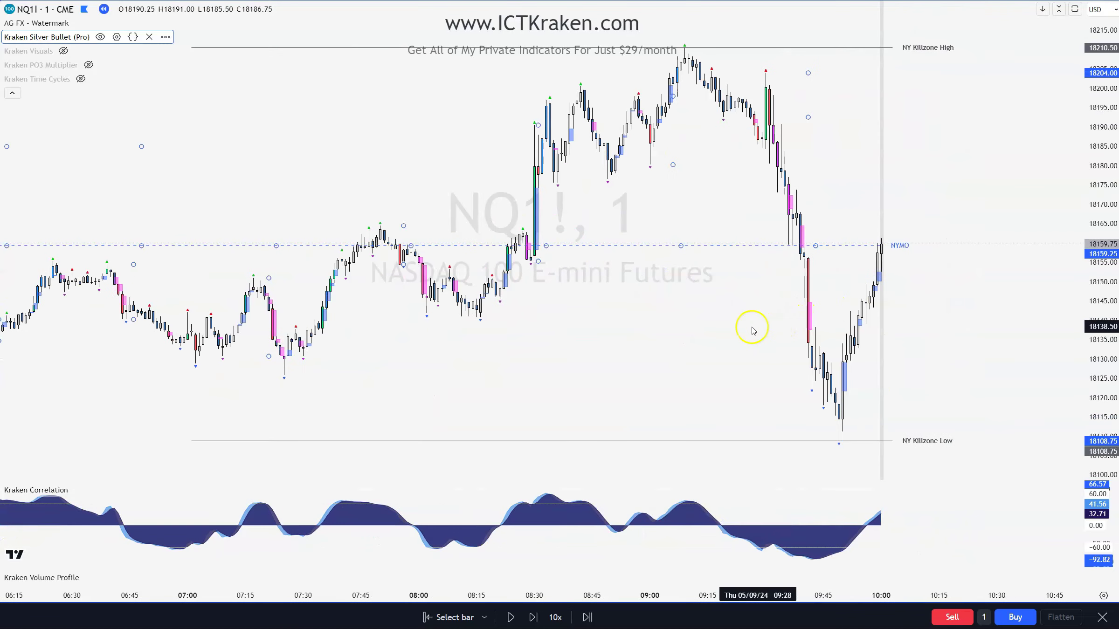
drag(680, 352, 736, 356)
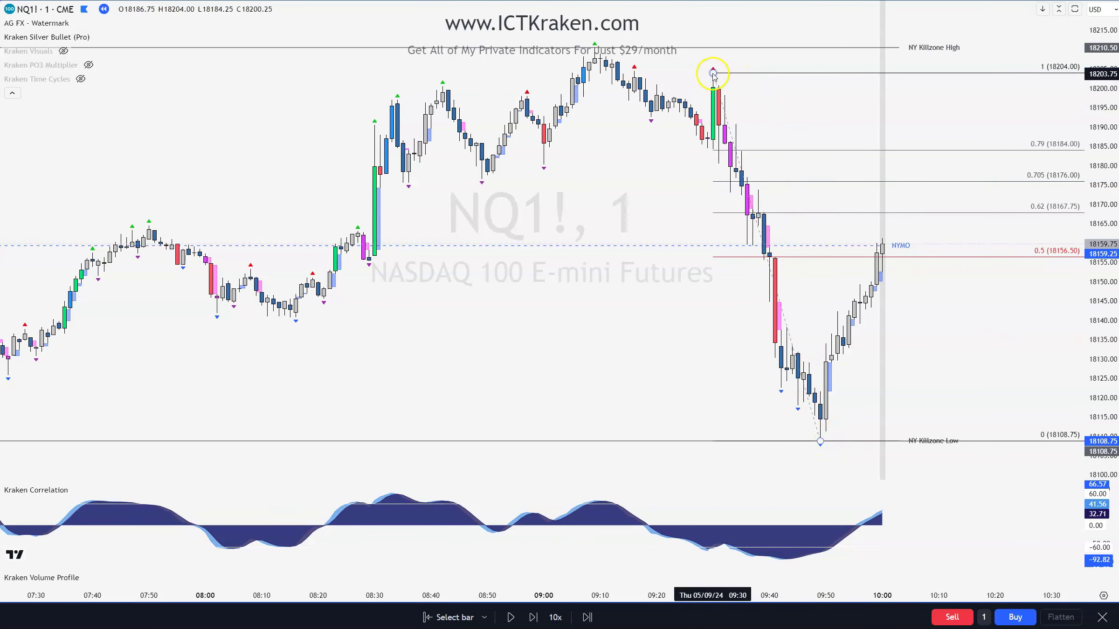
drag(713, 73, 595, 48)
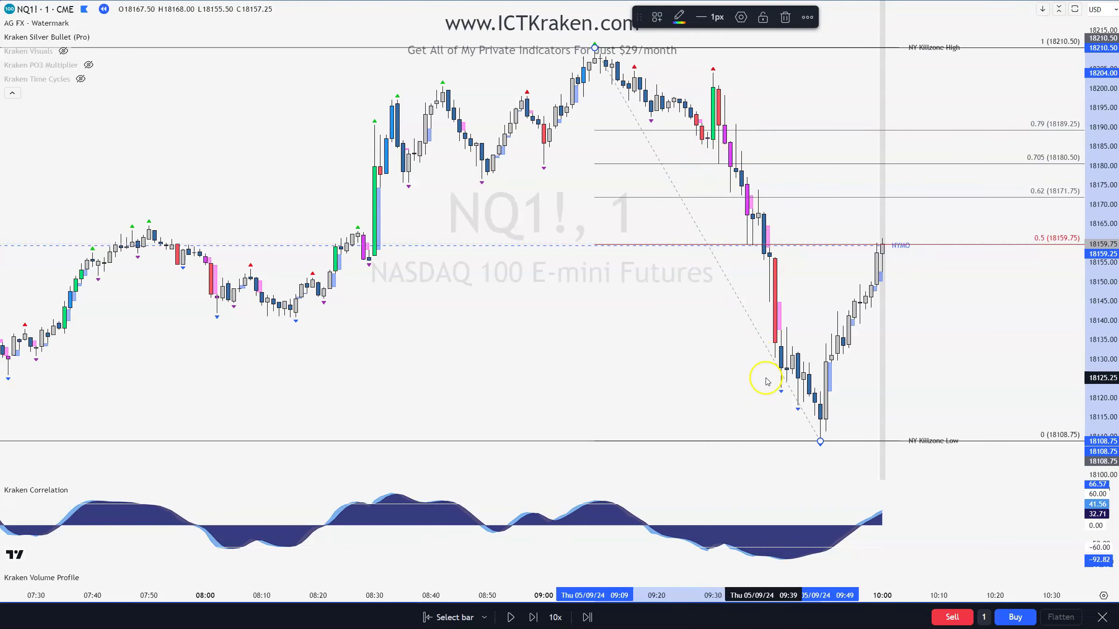
Step: Mark the -OB zone and a short position with entry 18184.25, stop 18204.25 and target 18144.25, narrowed to end around 09:41
key(ctrl+z)
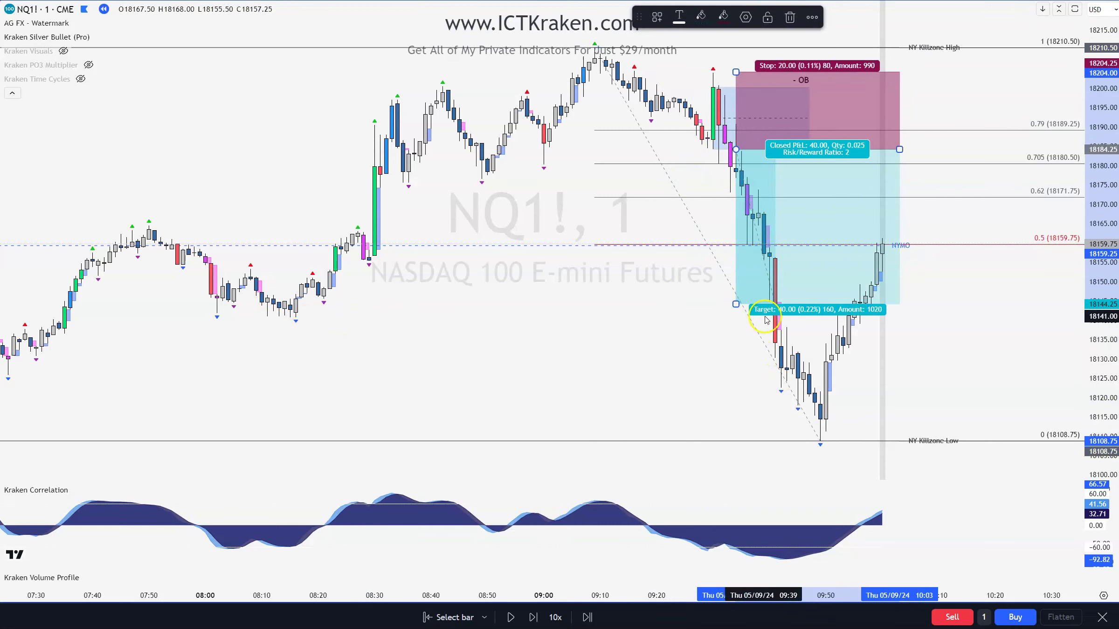
drag(900, 149, 776, 165)
click(831, 333)
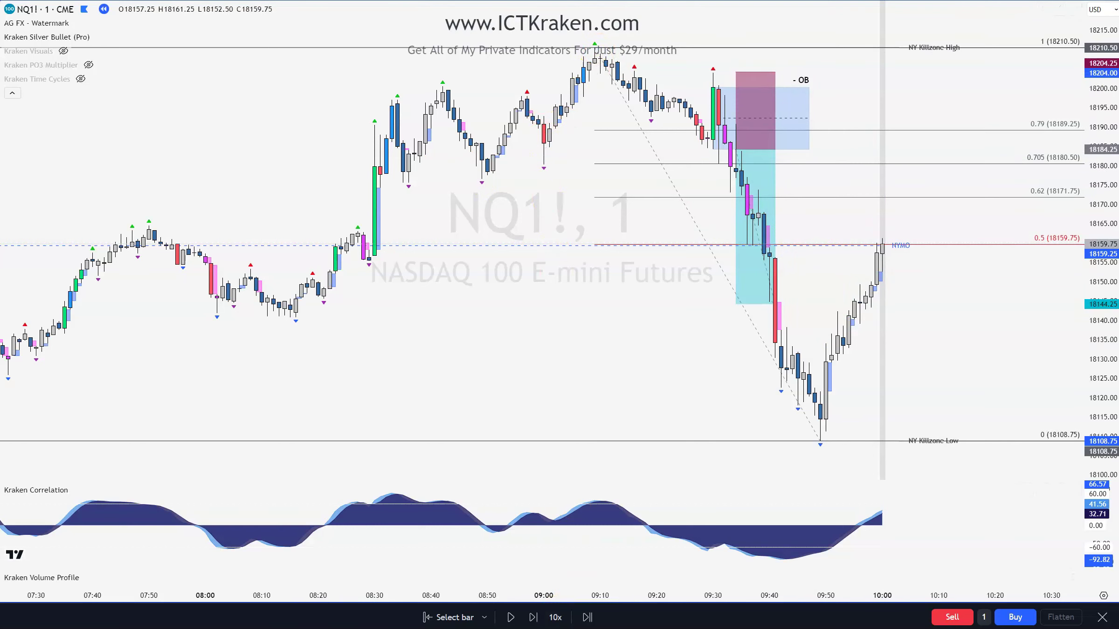
Step: Draw a zone from 09:00 to 09:49 between 18192.75 and 18180.25, styled as the purple -BRK breaker block
drag(544, 140, 822, 140)
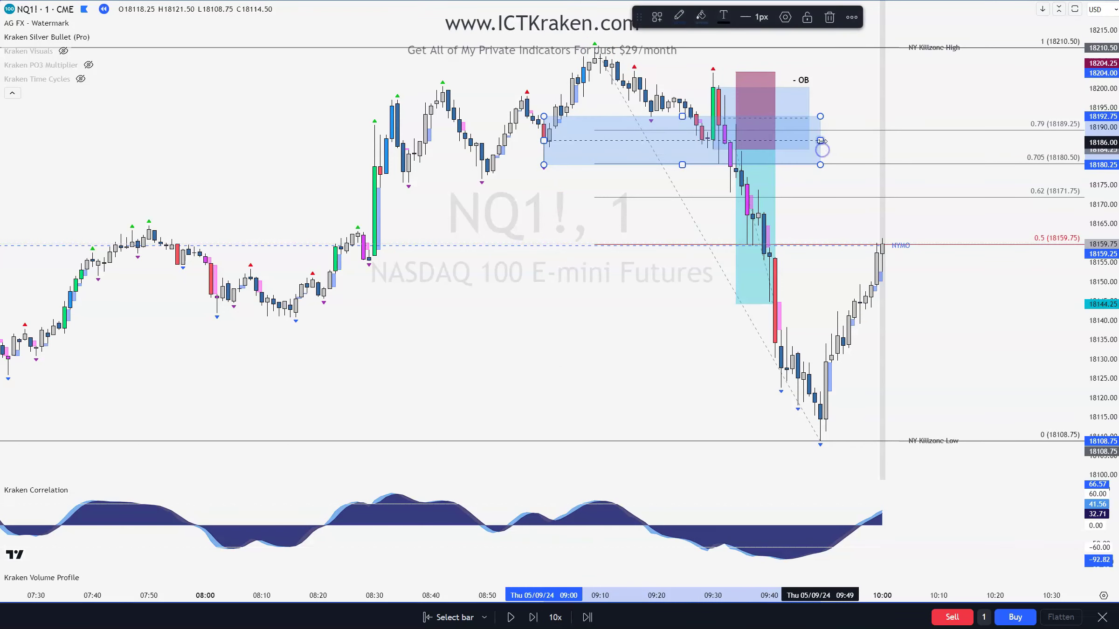
right_click(822, 141)
mouse_move(842, 145)
click(964, 35)
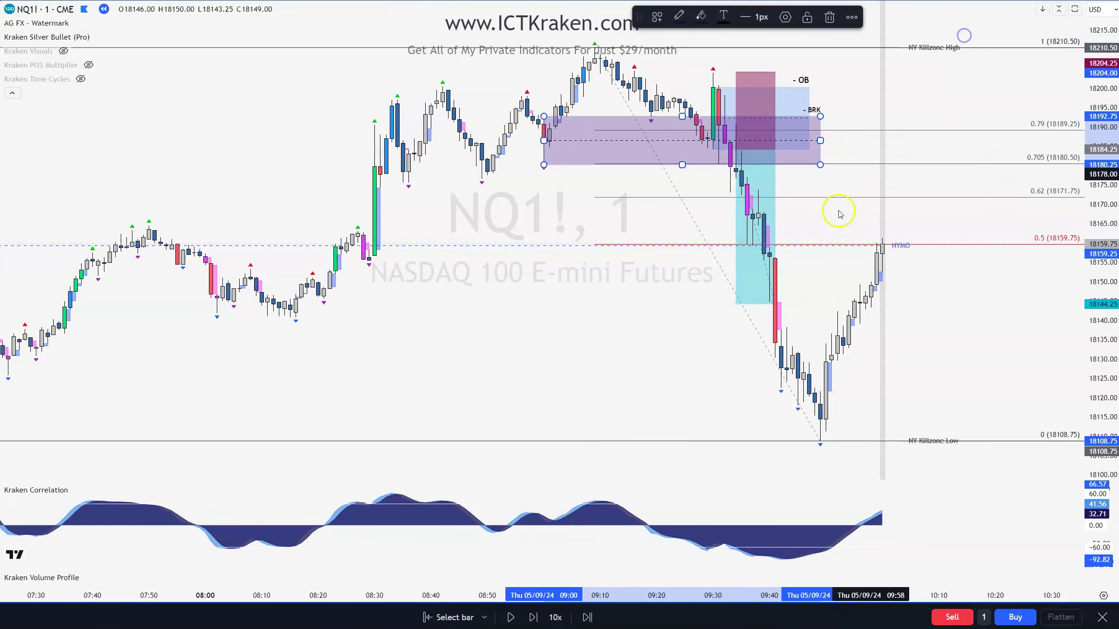
click(735, 154)
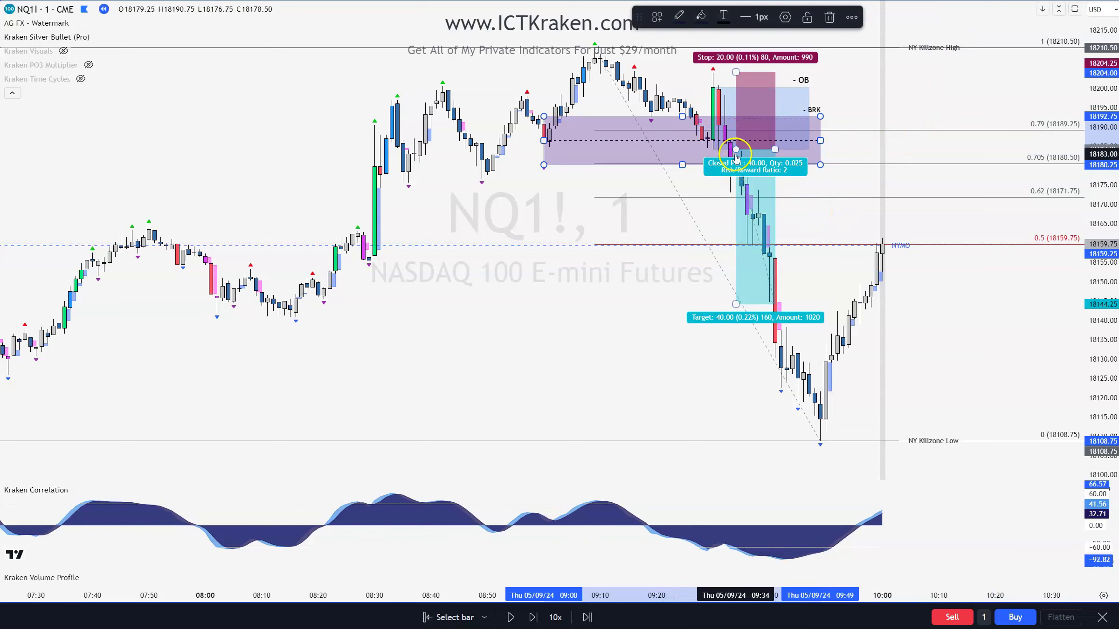
scroll(380, 335, down, 3)
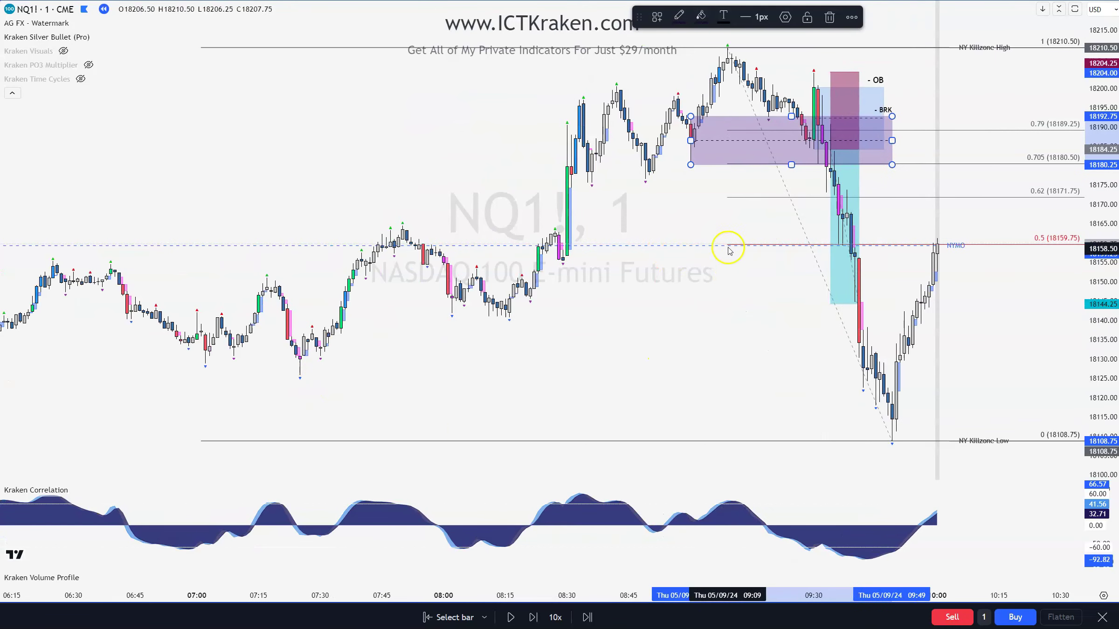
scroll(707, 295, up, 3)
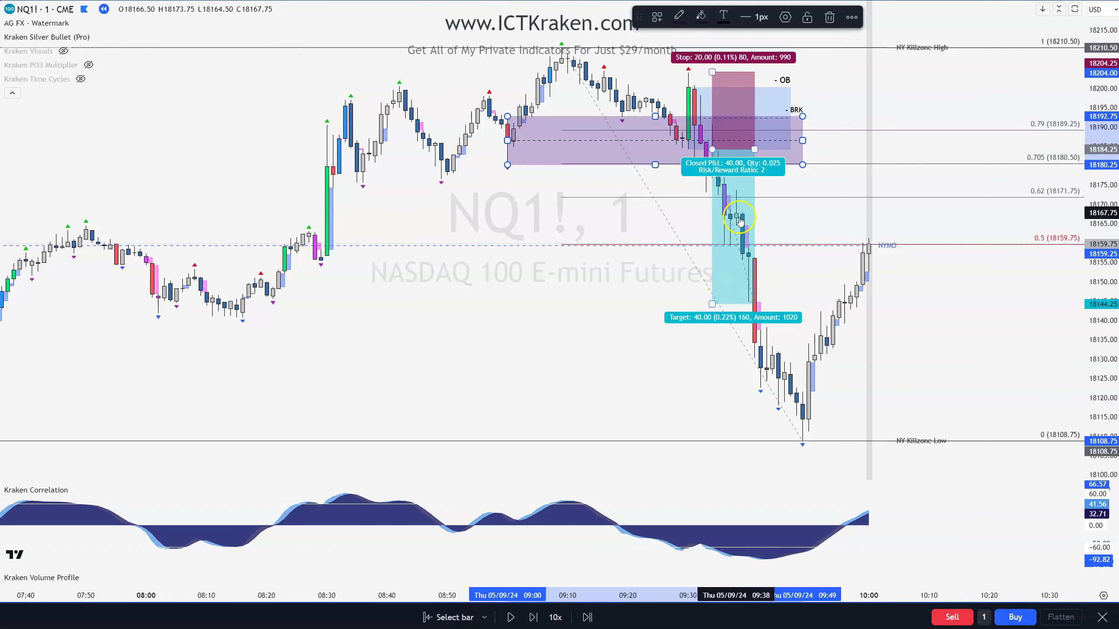
scroll(326, 319, down, 2)
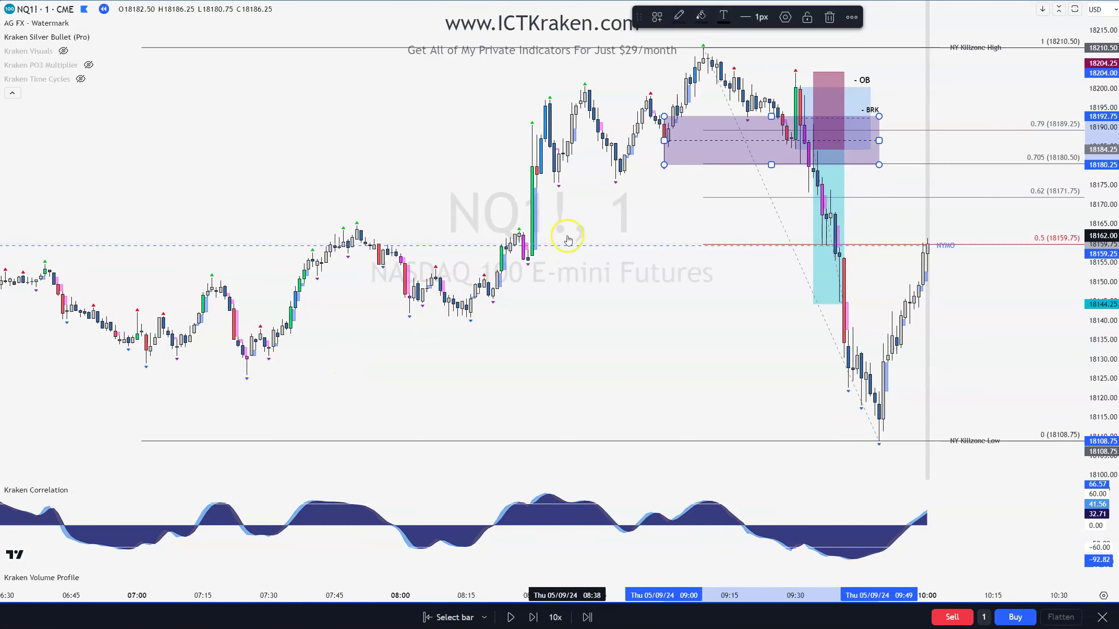
scroll(737, 308, up, 1)
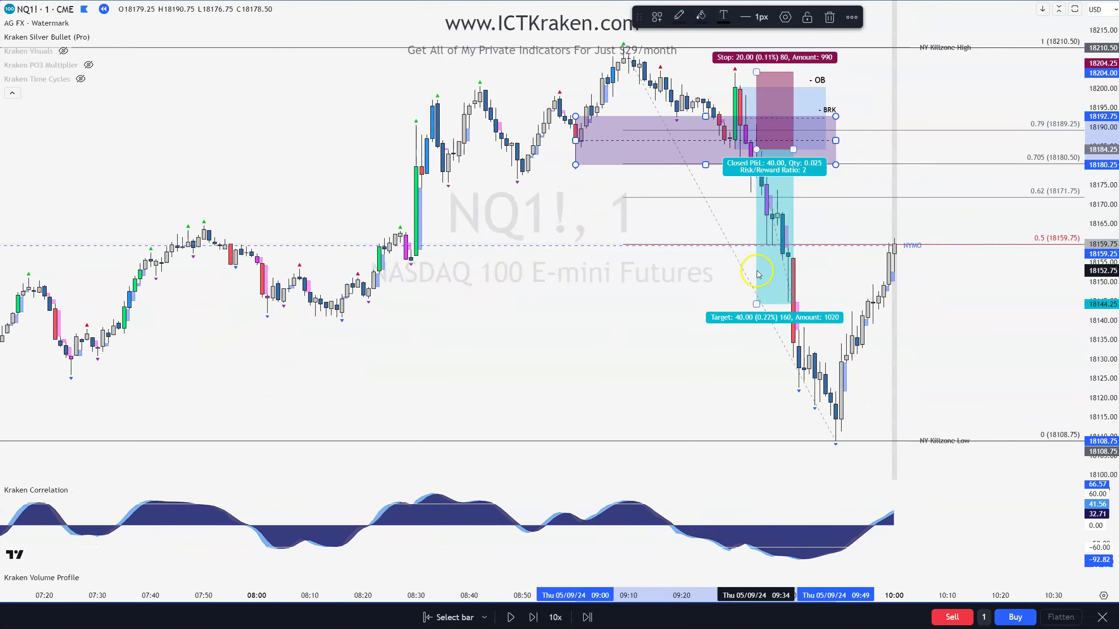
scroll(725, 307, up, 1)
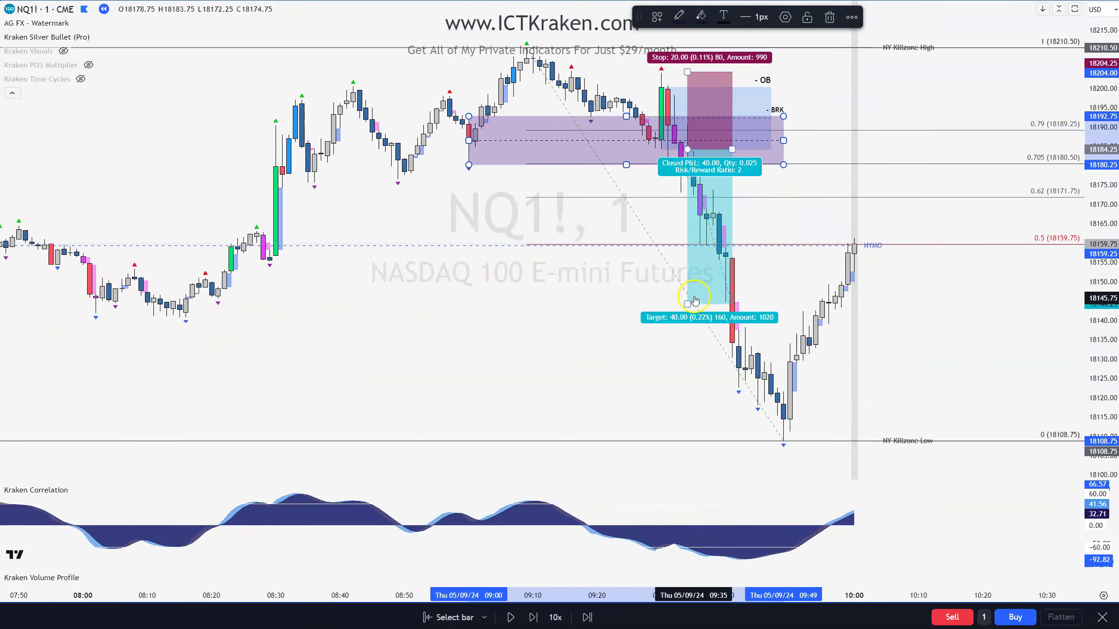
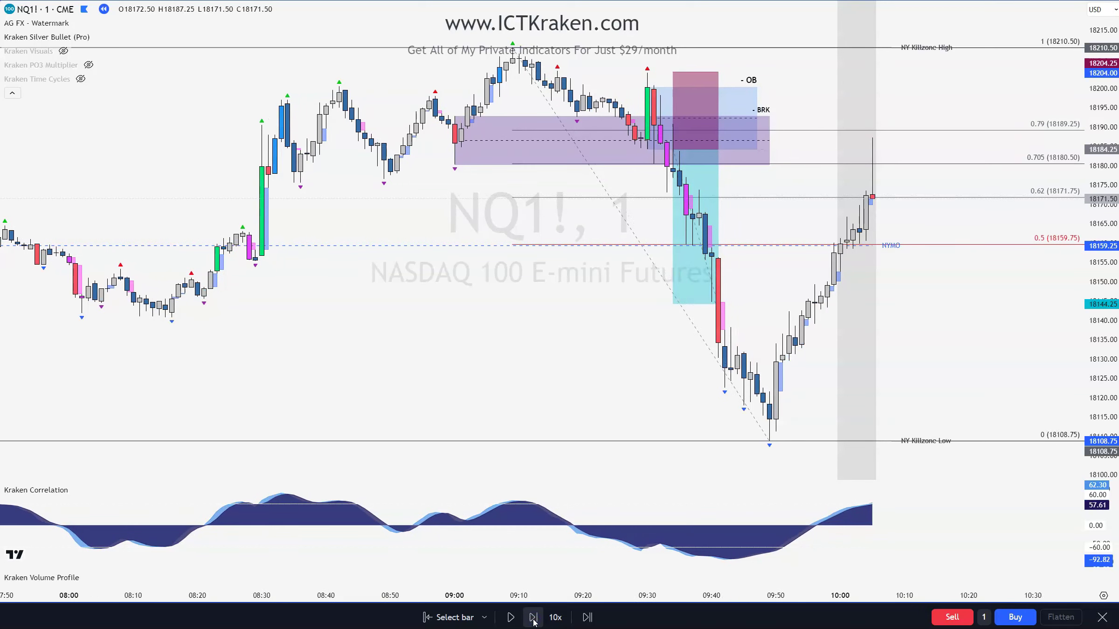
Step: Step the bar replay forward from the 10:05 candle to the 10:09 candle
click(533, 618)
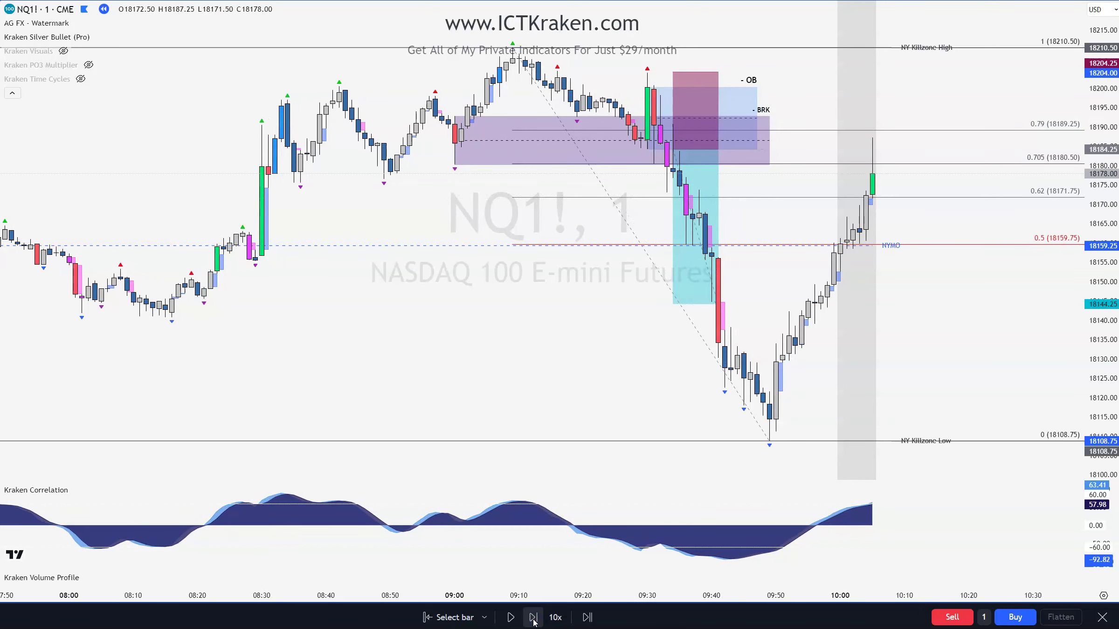
click(533, 617)
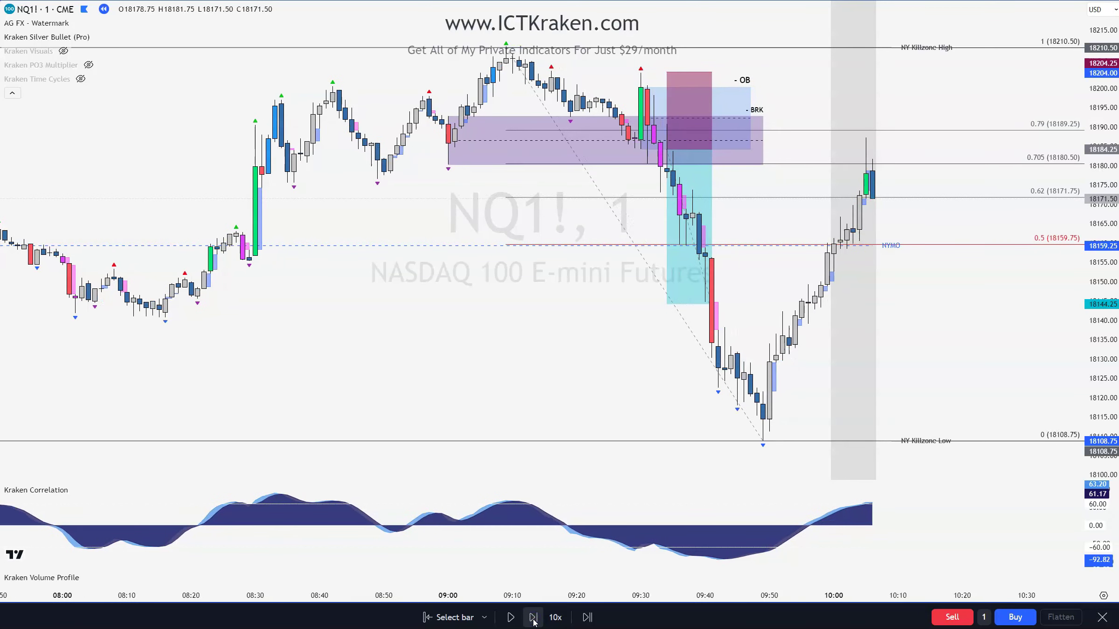
click(533, 617)
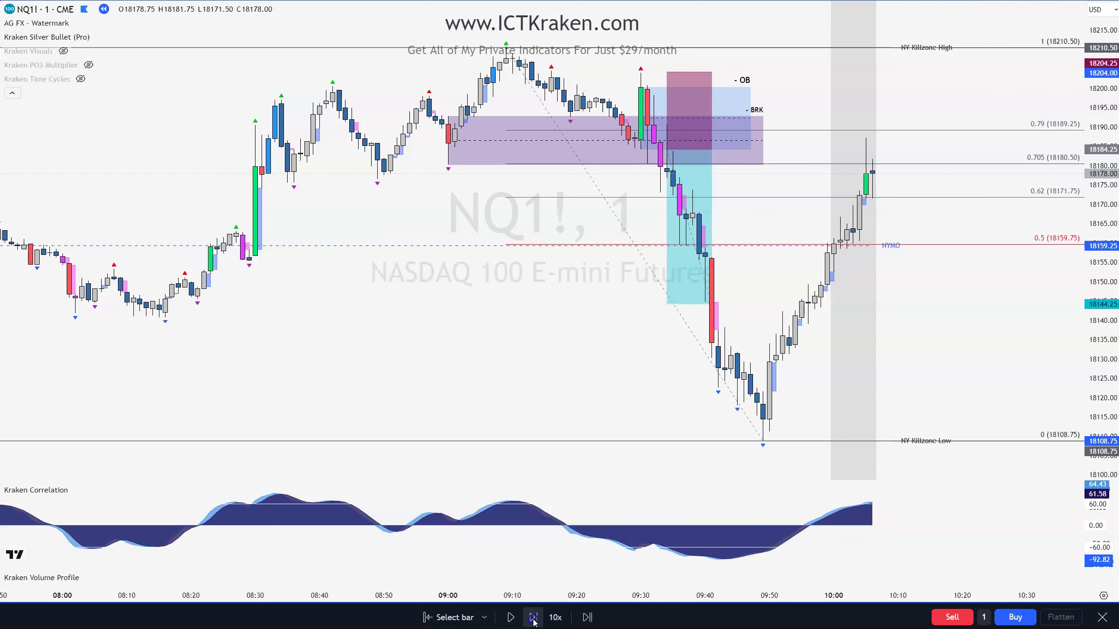
click(533, 617)
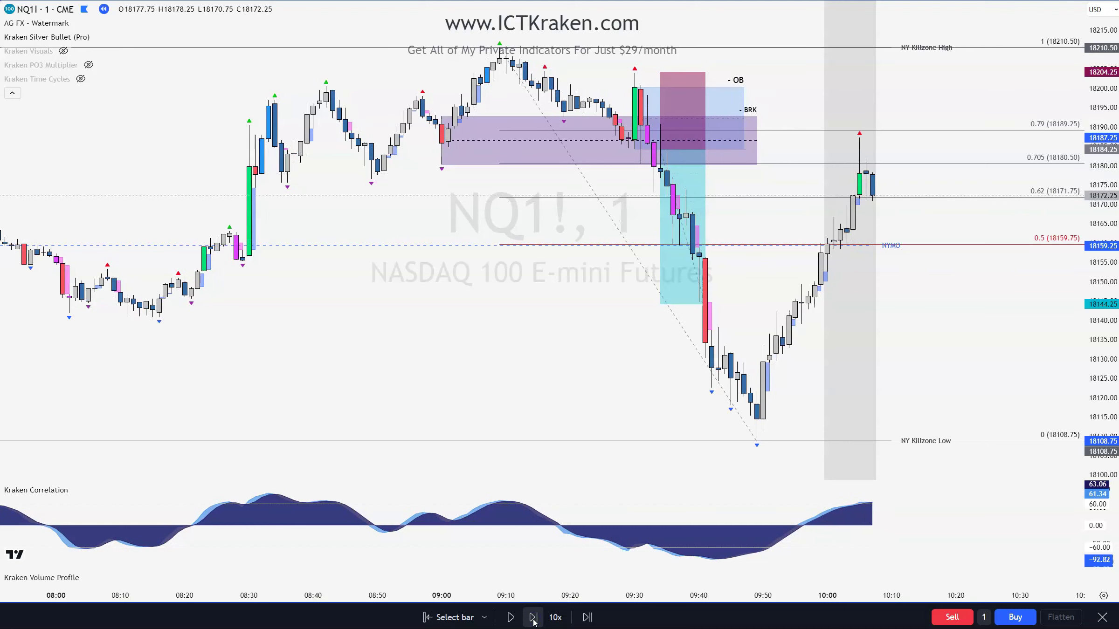
click(533, 618)
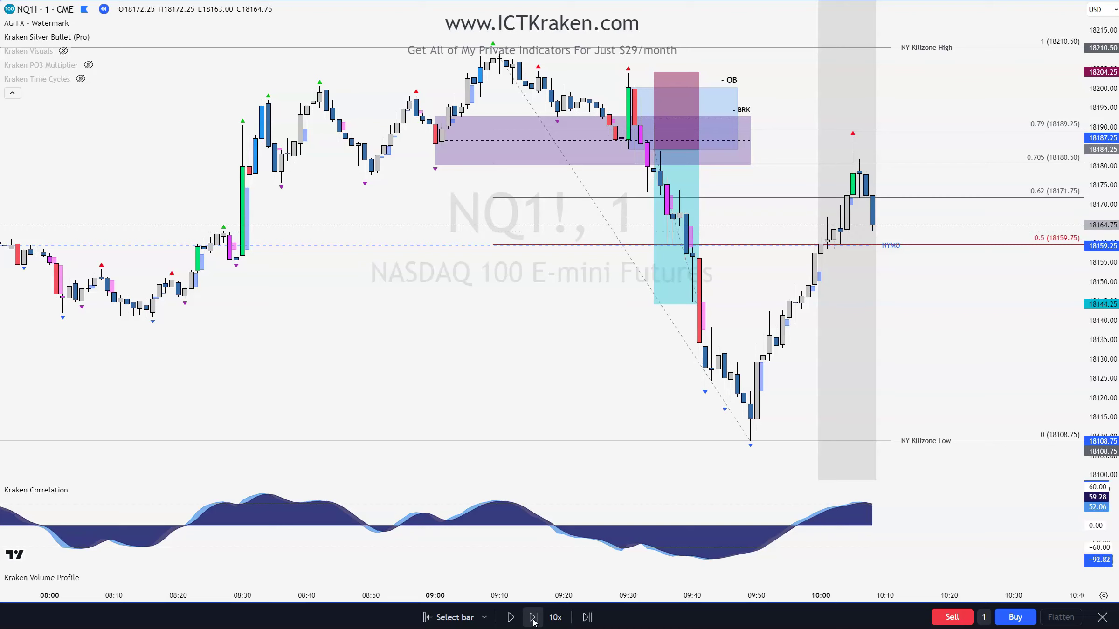
click(532, 617)
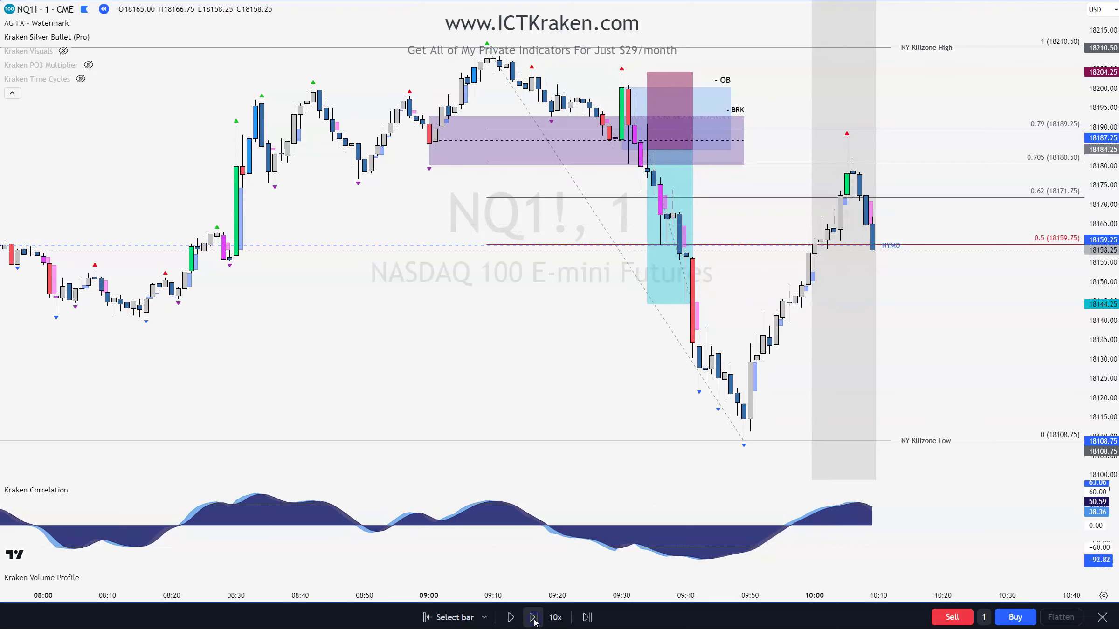
Step: Advance the replay to the 10:10 candle and draw a zone from 10:05 to 10:24 between 18187.25 and 18171.50, styled as the blue -OB
click(533, 618)
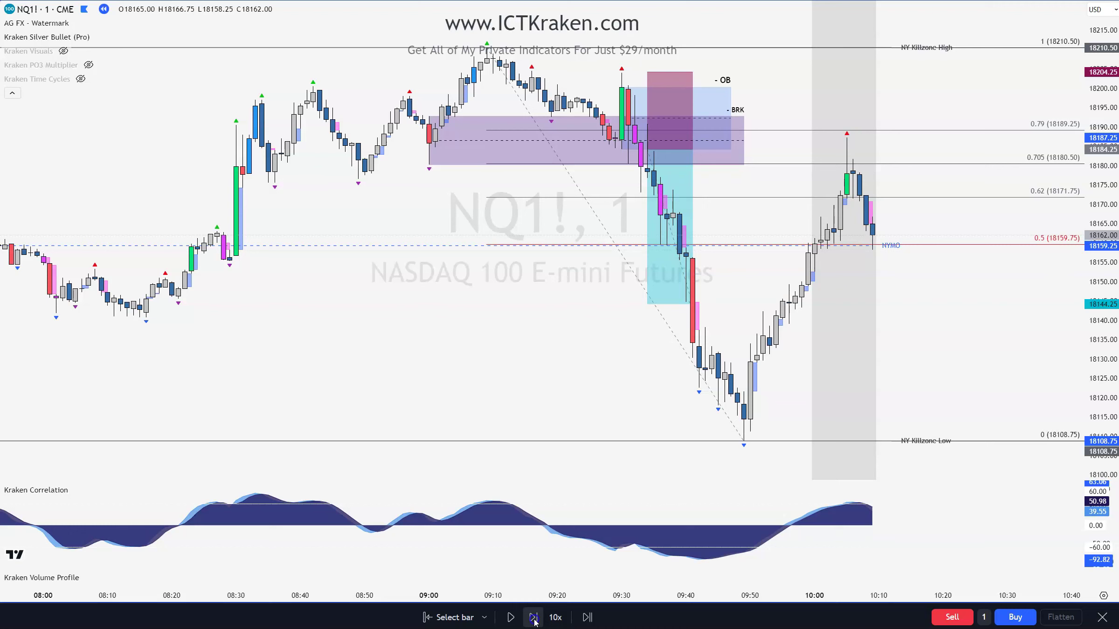
click(533, 618)
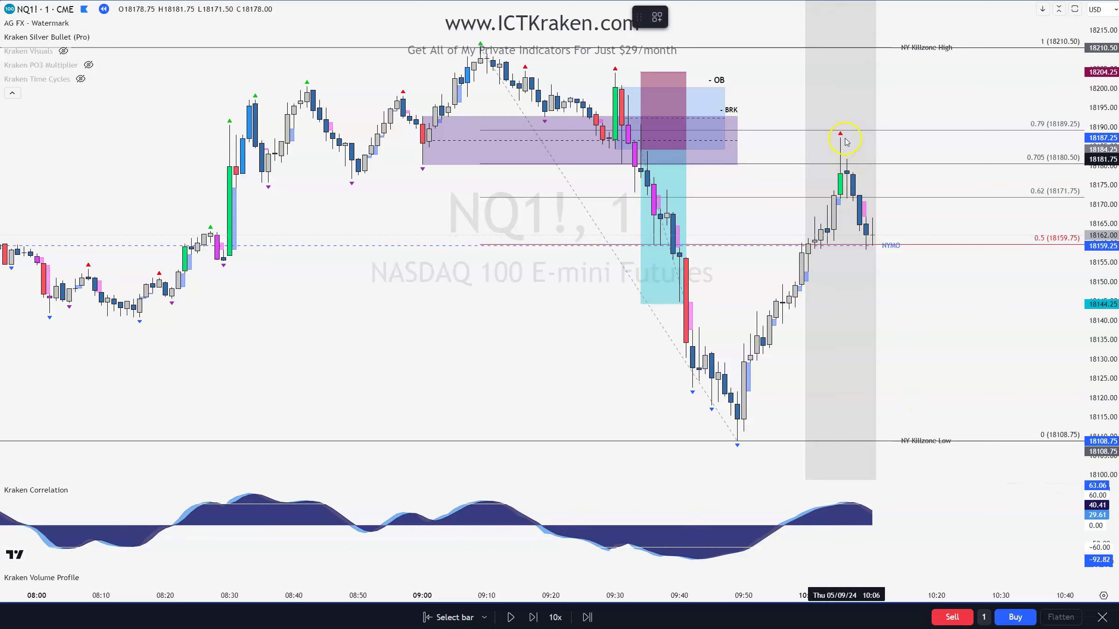
mouse_move(839, 137)
mouse_down()
mouse_move(845, 199)
mouse_move(962, 171)
mouse_up()
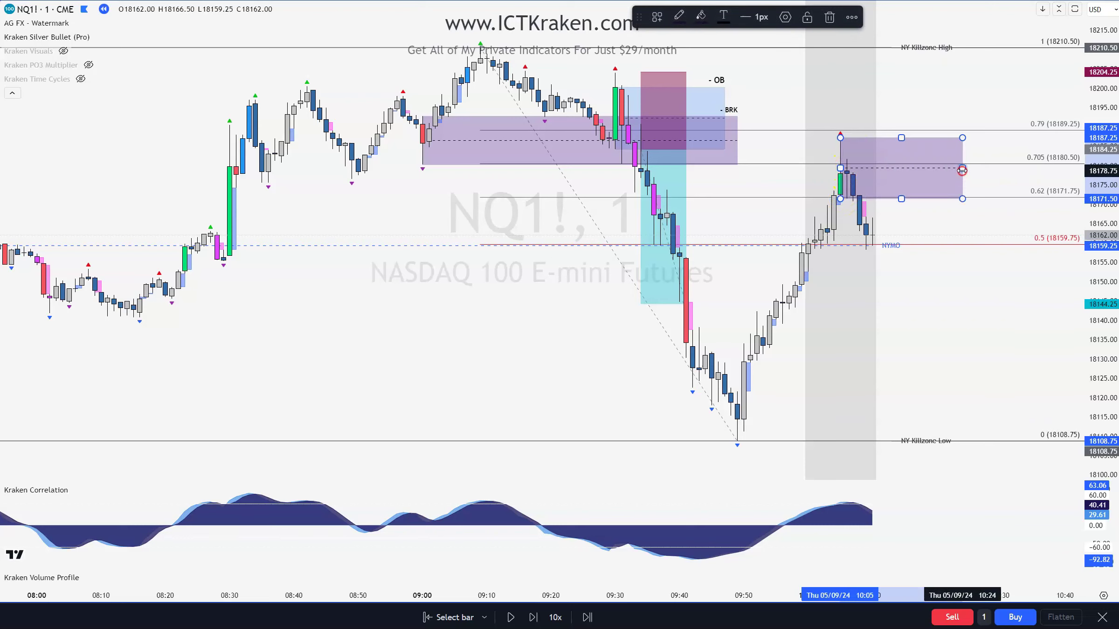
right_click(962, 171)
mouse_move(1000, 188)
click(1103, 88)
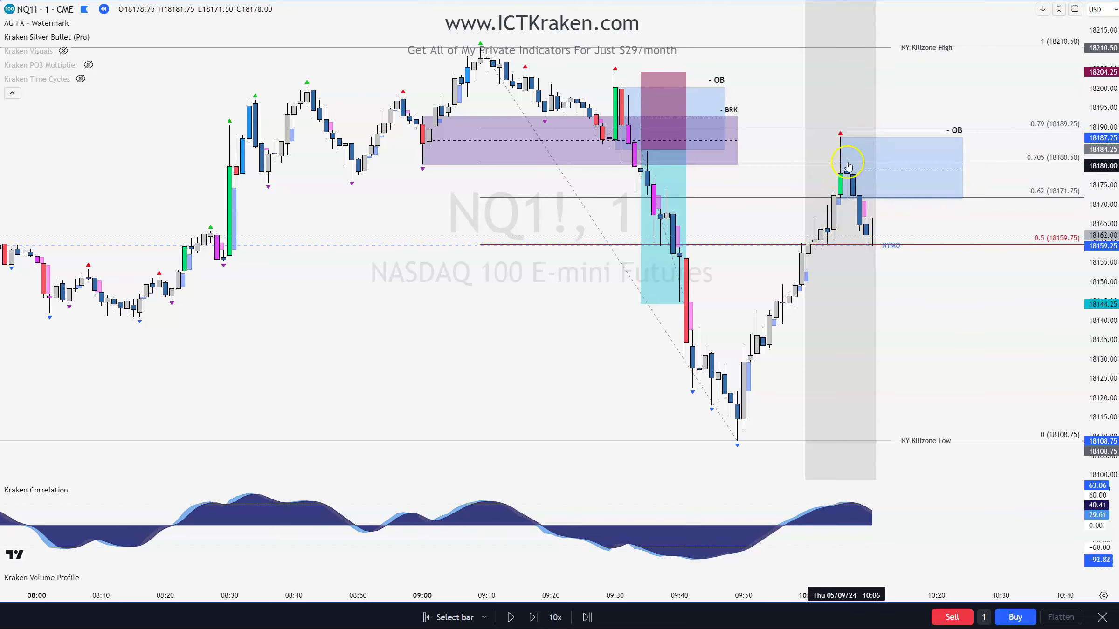
click(840, 198)
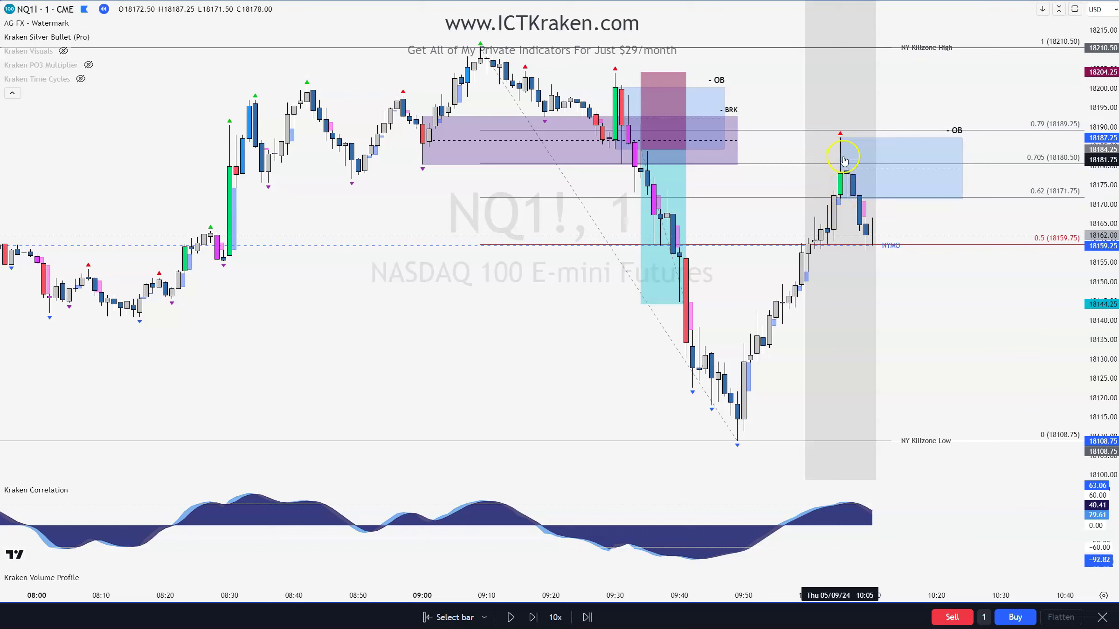
click(861, 219)
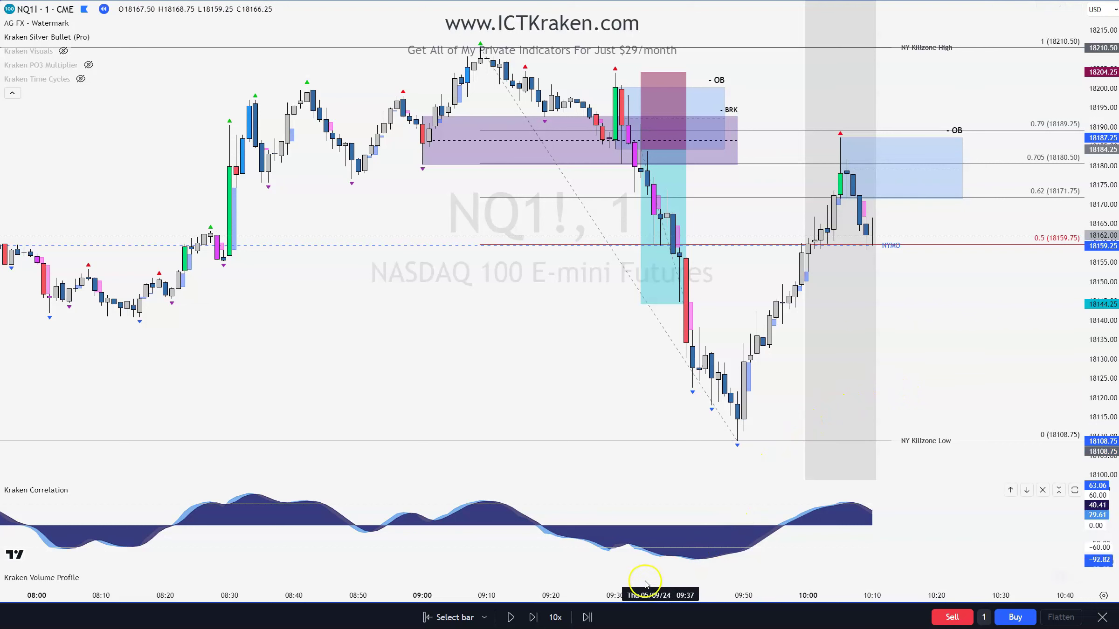
Step: Advance the replay to the 10:11 candle and sell one contract at market, at 18174.50
click(533, 618)
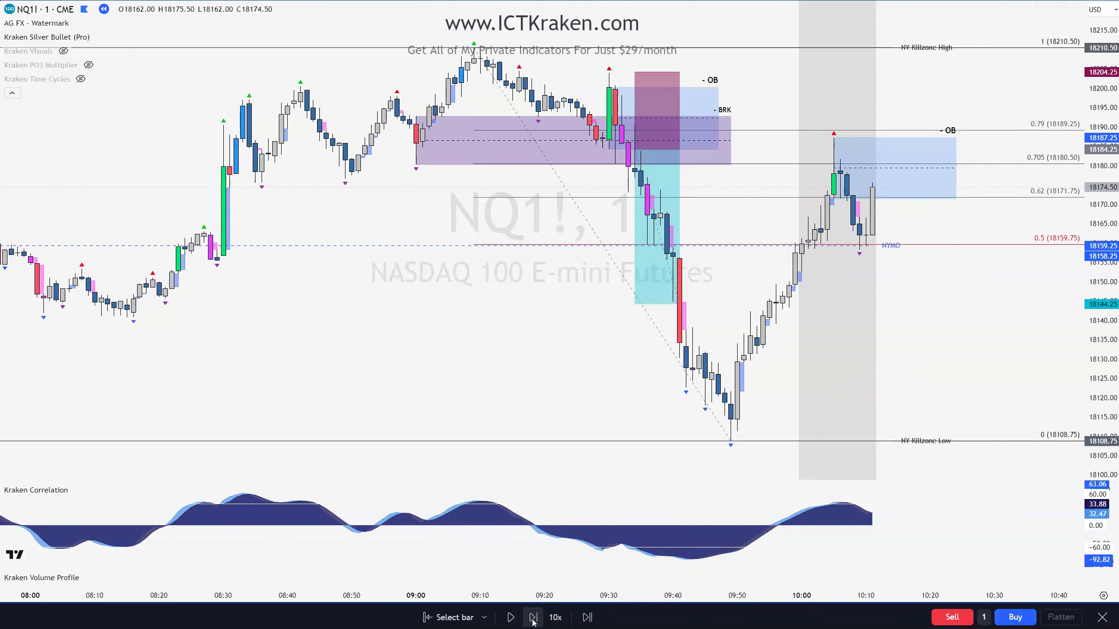
click(959, 618)
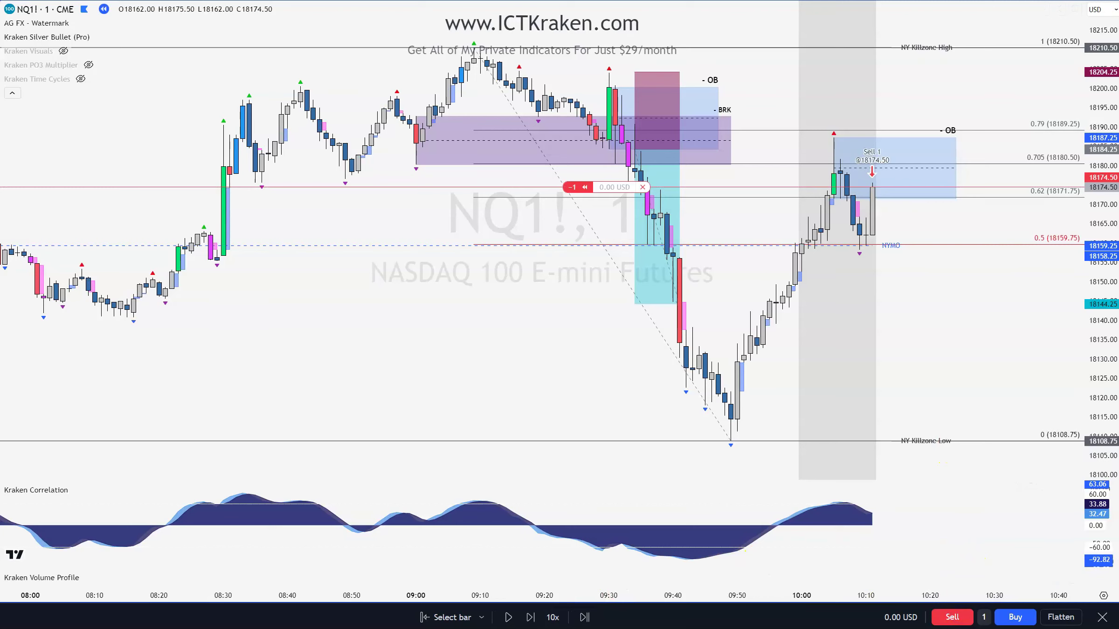
Step: Draw a short position from the 18174.50 entry at 10:11 and apply the NQ 20:40 template, with stop 18194.50 and target 18134.50
click(874, 188)
right_click(911, 189)
mouse_move(930, 198)
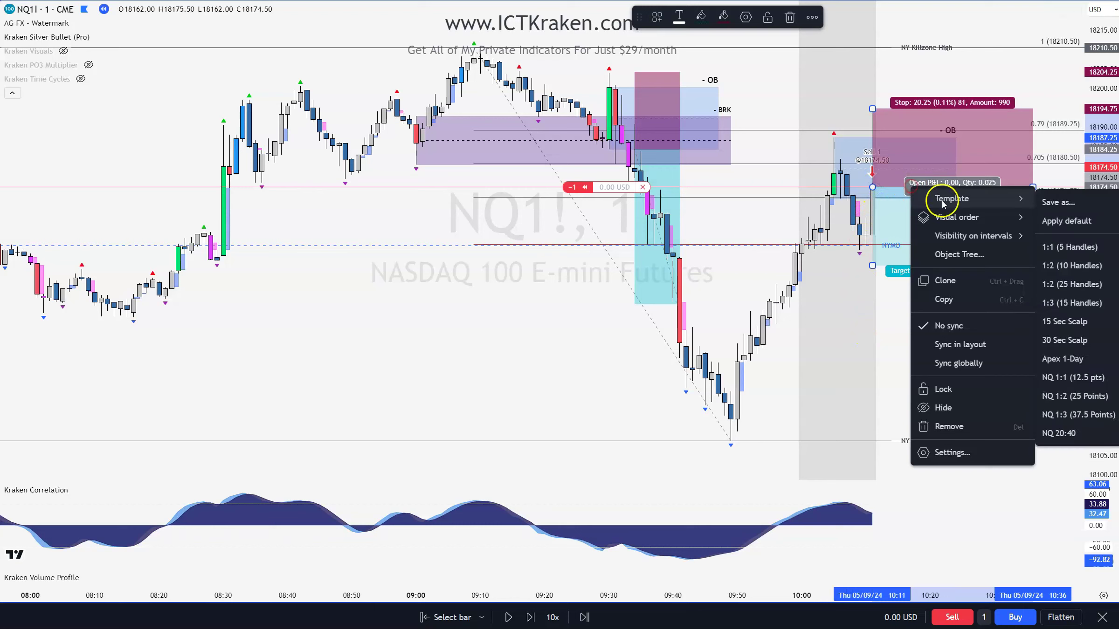
click(1060, 434)
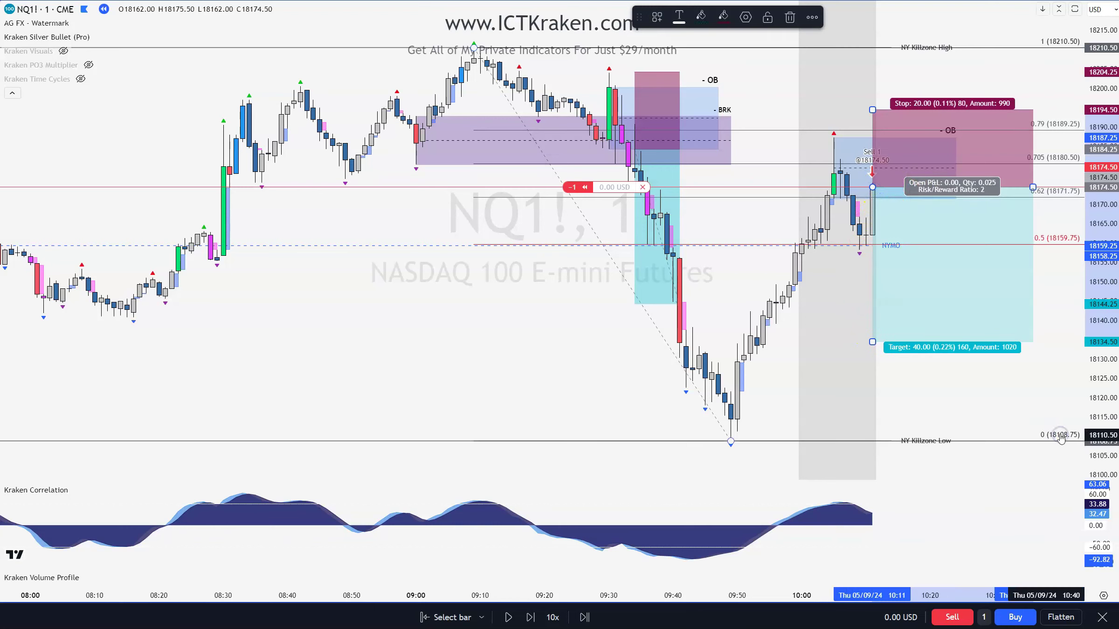
click(965, 381)
Step: Attach a stop loss at 18194.50 and a take profit at 18134.50 to the open sell position
mouse_move(578, 186)
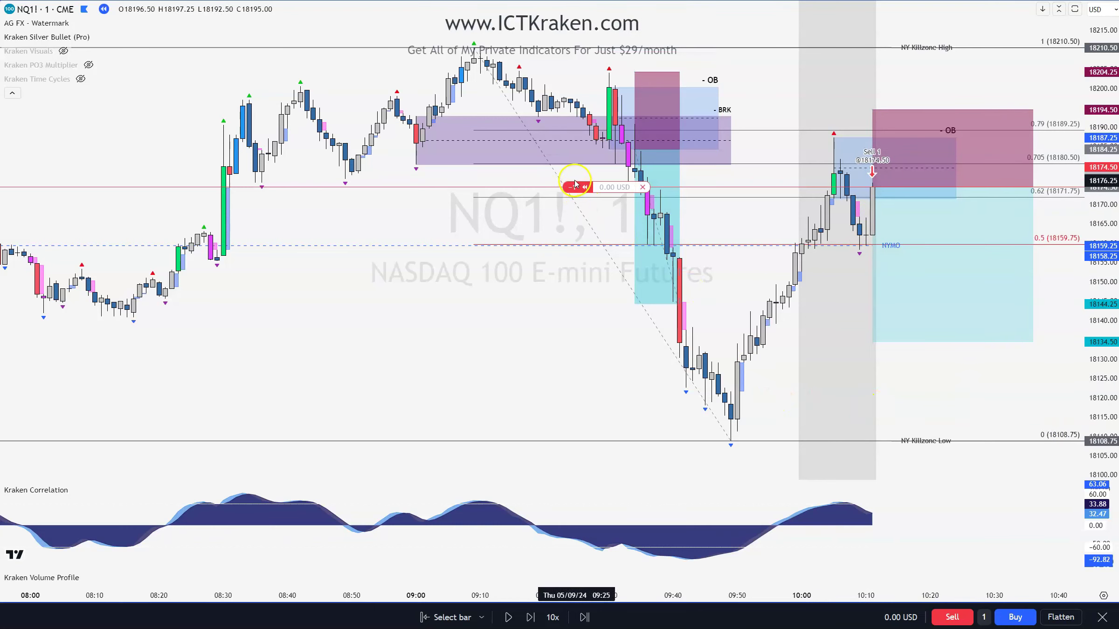
drag(561, 188, 571, 111)
drag(547, 187, 570, 343)
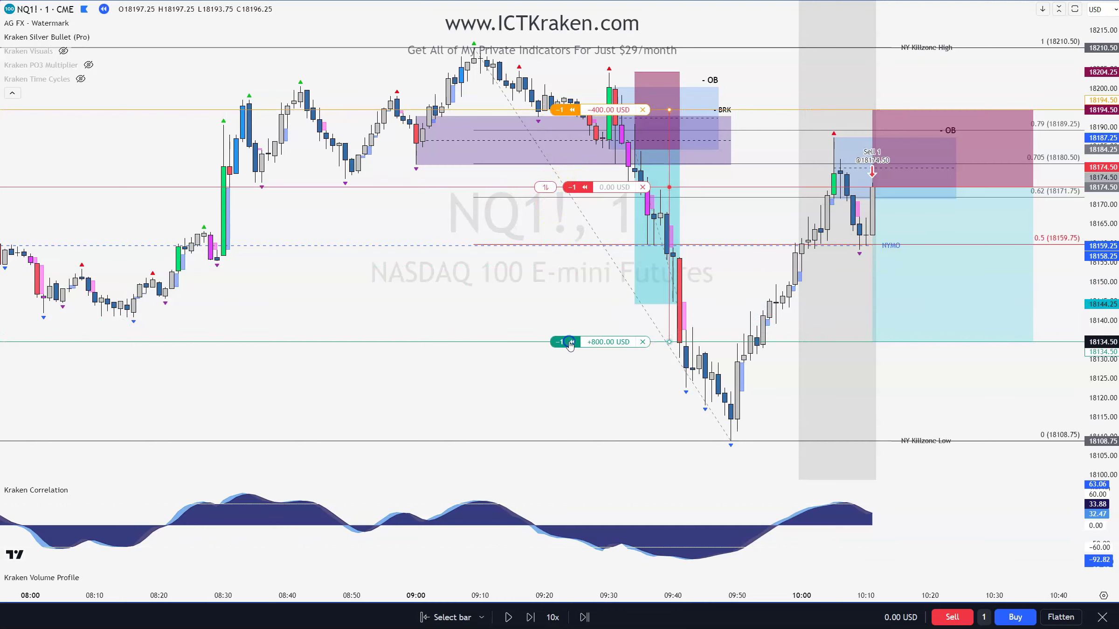
Step: Step the bar replay forward from the 10:11 candle to the 10:19 candle
click(531, 617)
click(530, 618)
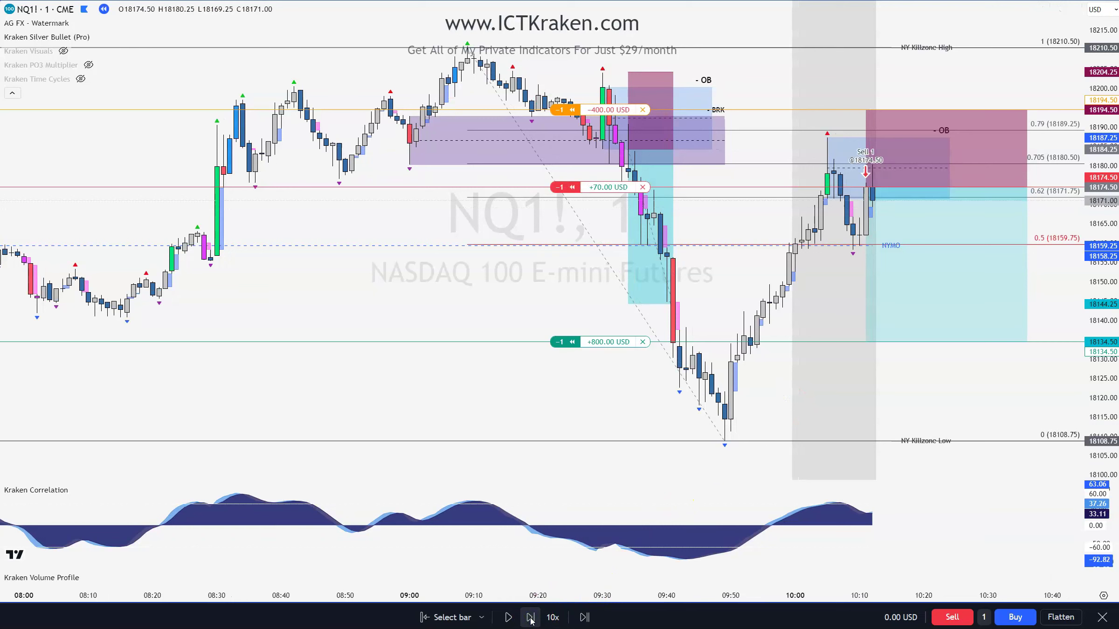
click(531, 617)
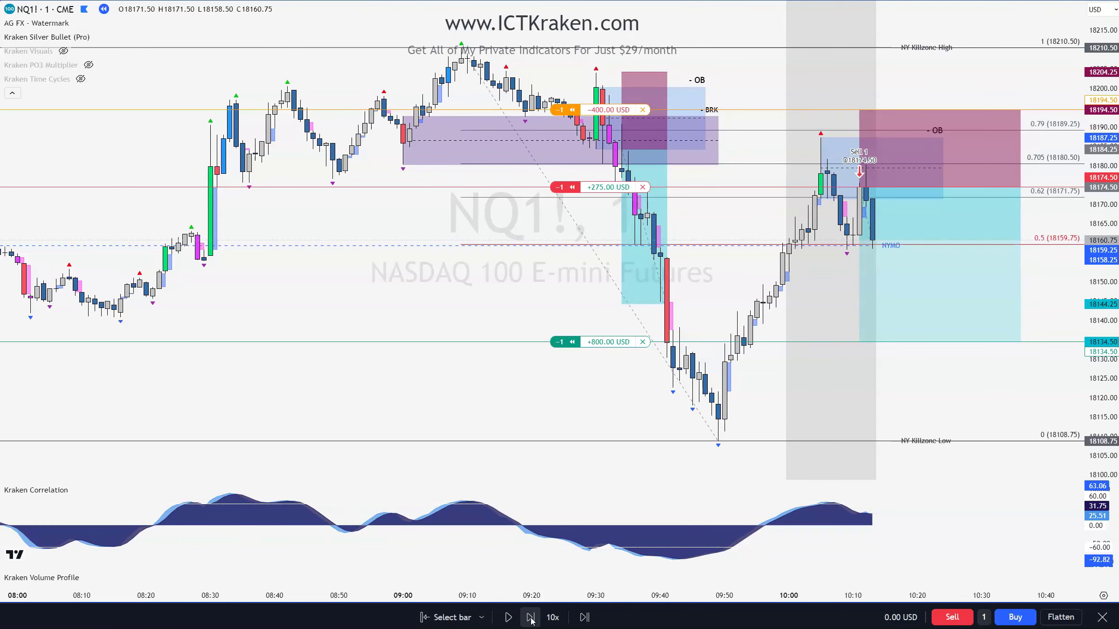
click(530, 617)
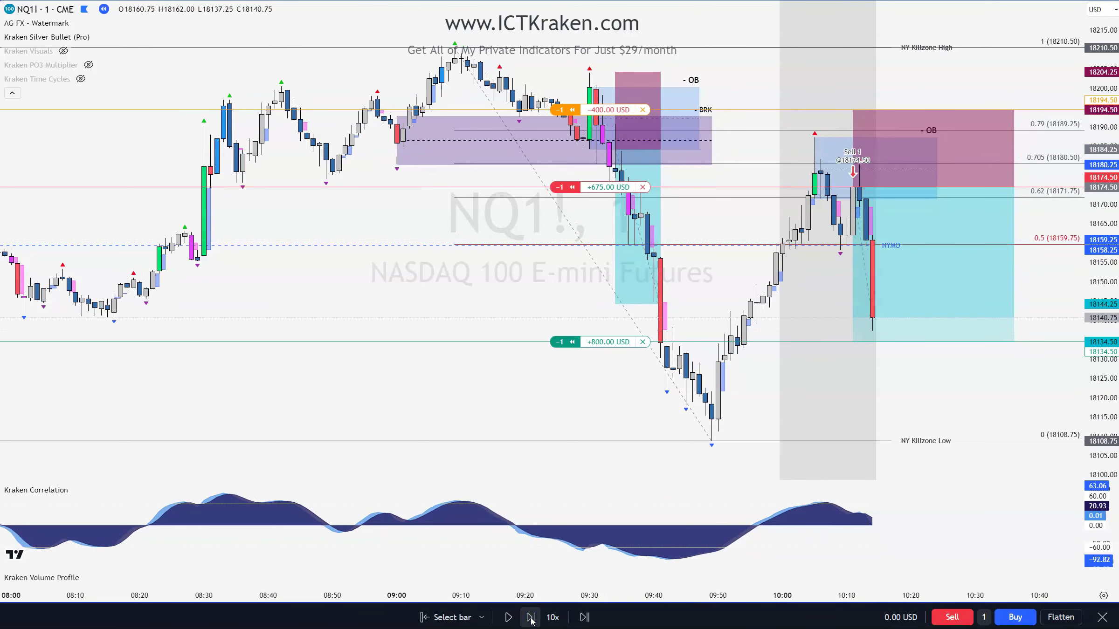
click(530, 617)
click(531, 617)
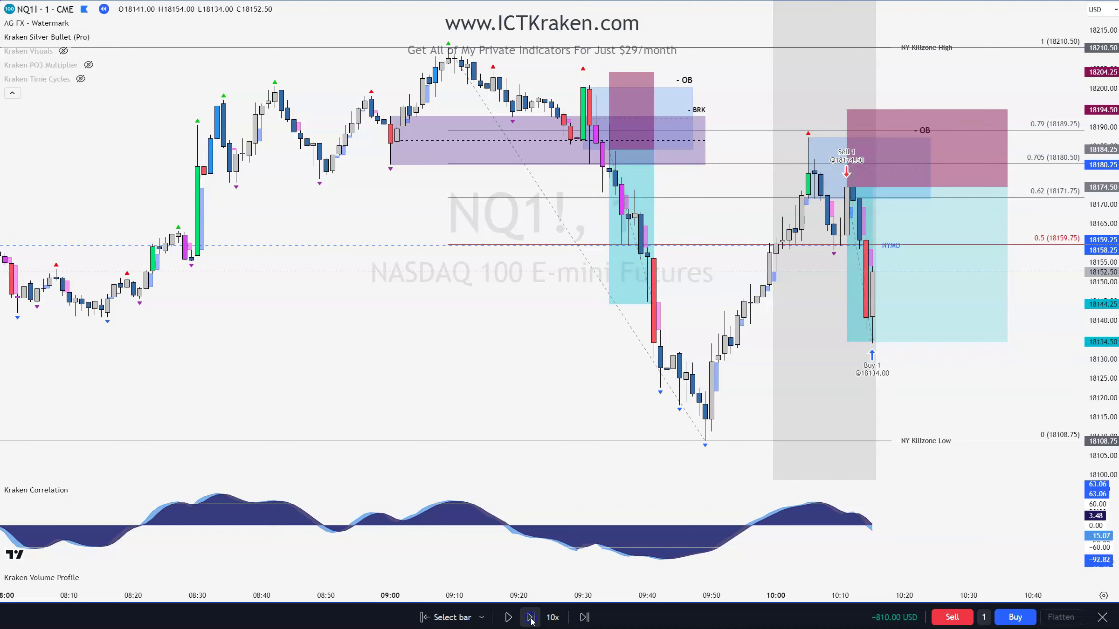
click(530, 617)
click(531, 617)
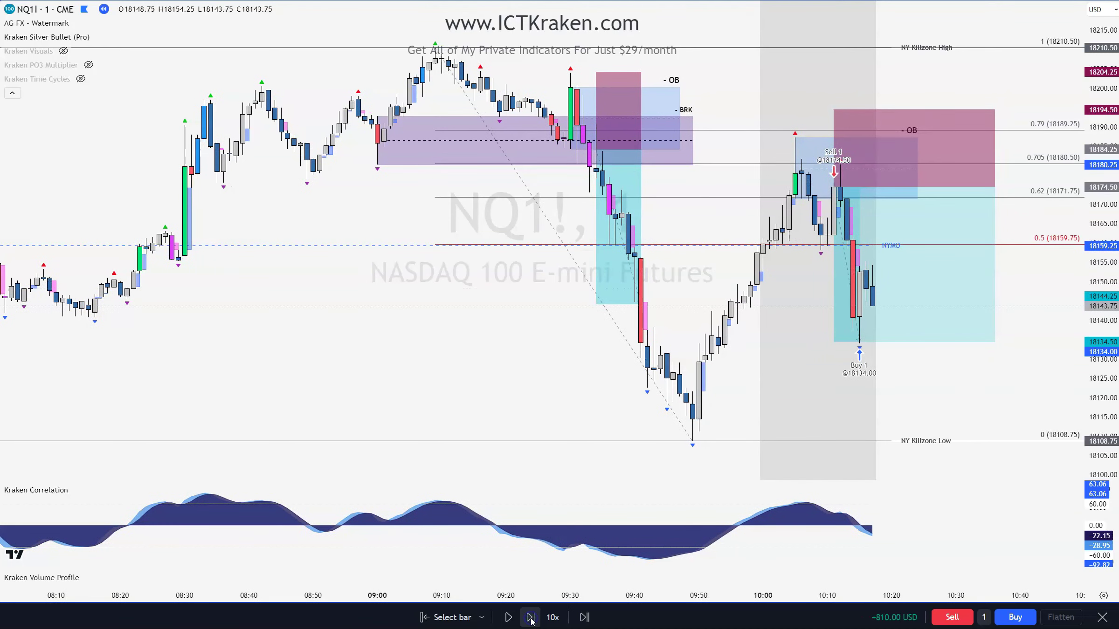
click(530, 618)
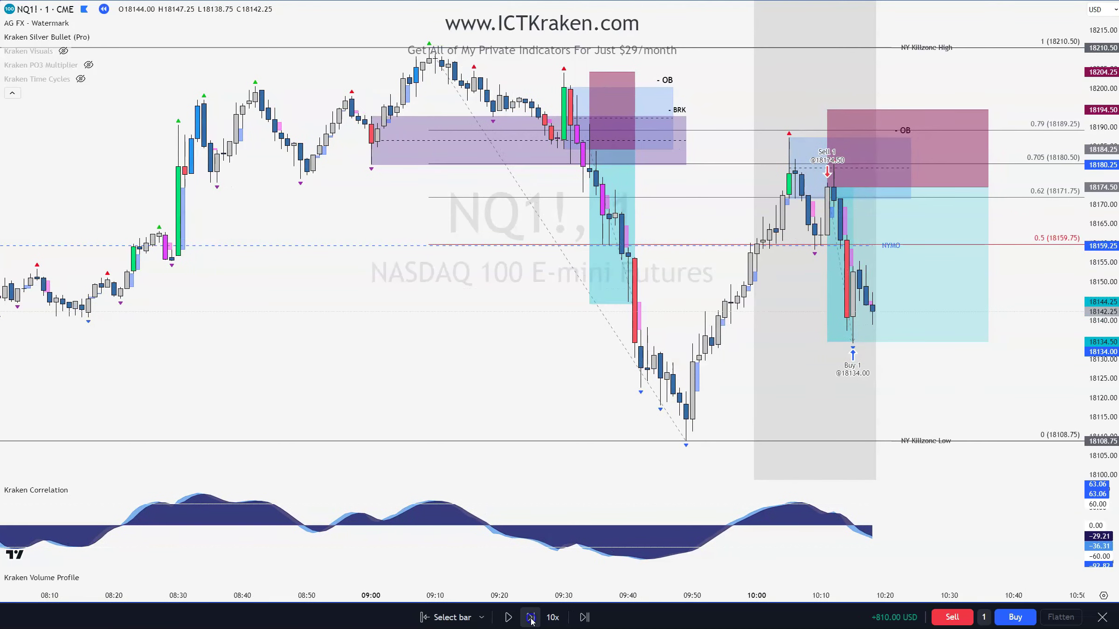
click(530, 617)
Step: Narrow the second short position drawing so that it ends at about 10:15, and deselect it
click(951, 282)
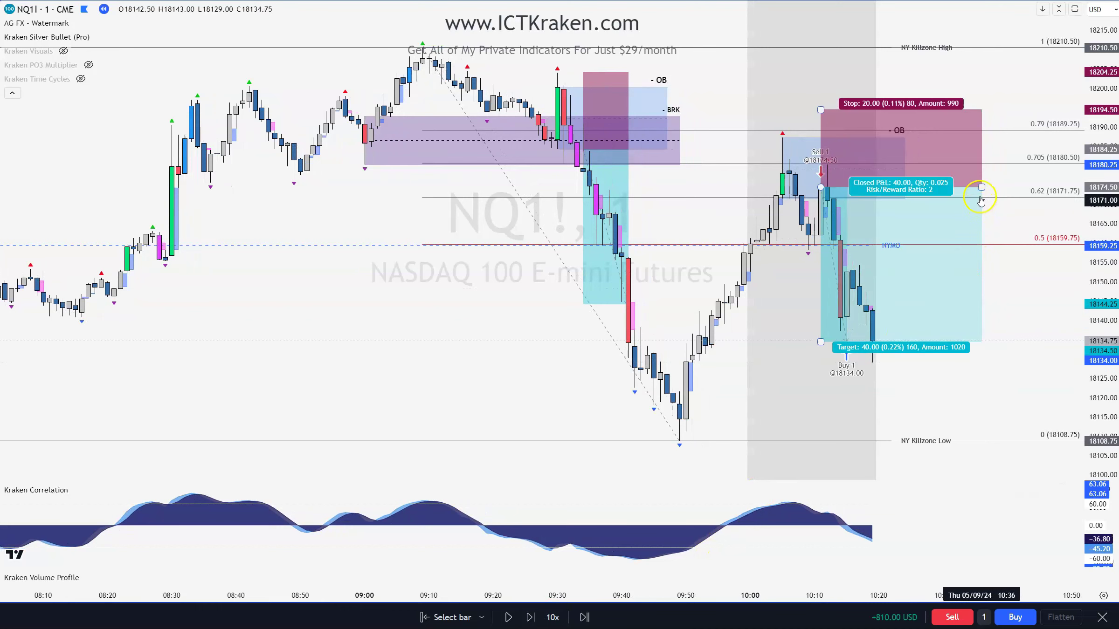
drag(981, 187, 846, 213)
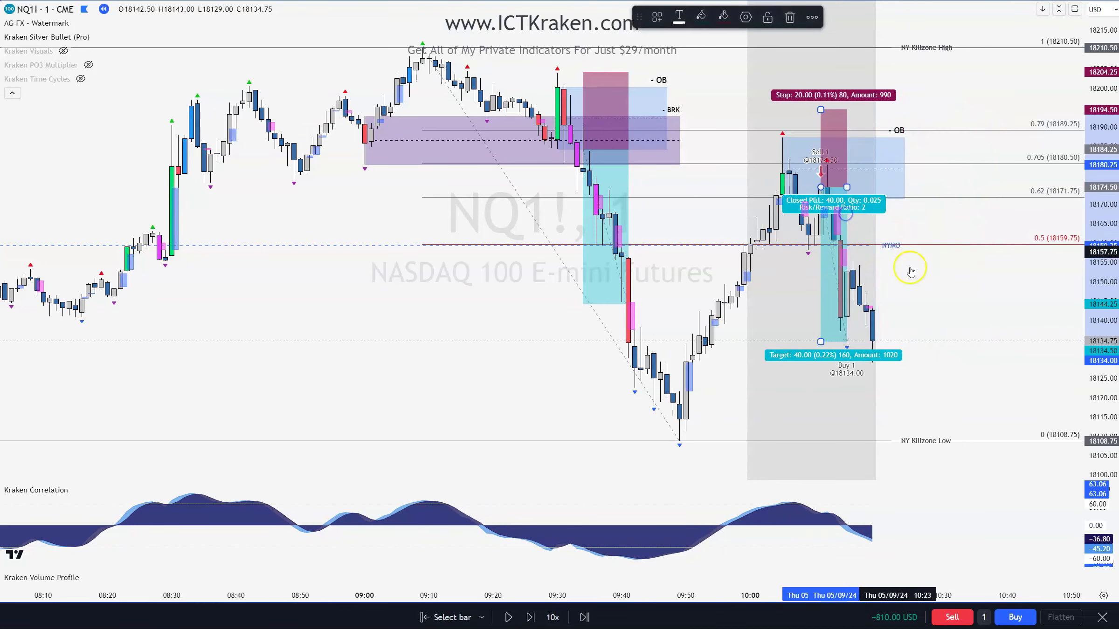
click(925, 292)
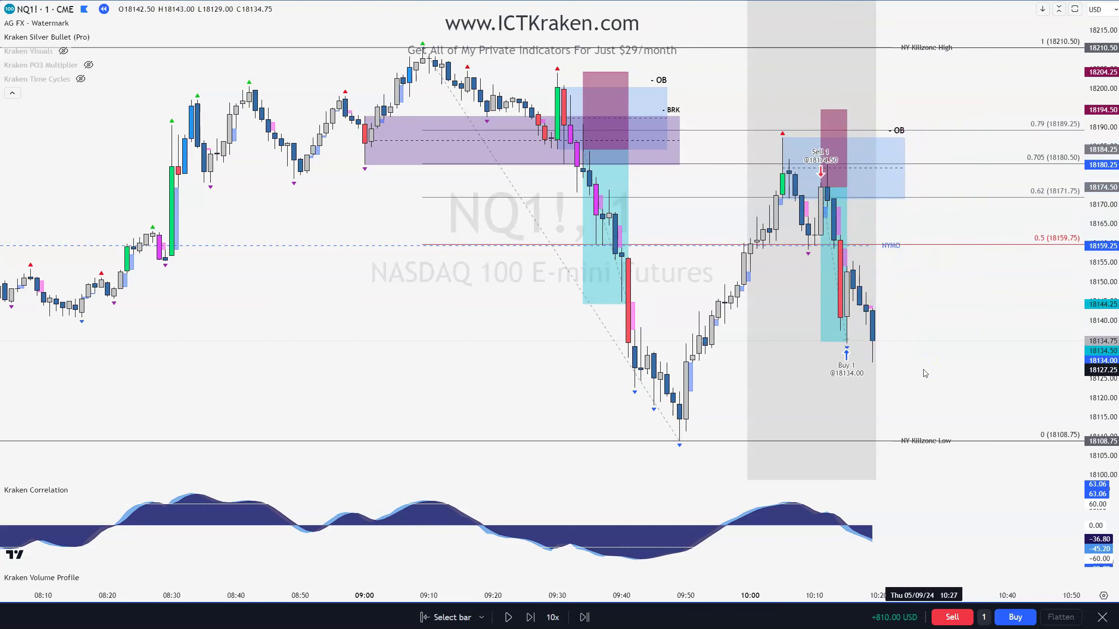
Step: Draw a Fibonacci retracement between the 18108.75 low and the 18187.25 high, and delete the previous retracement from 18210.50
click(863, 336)
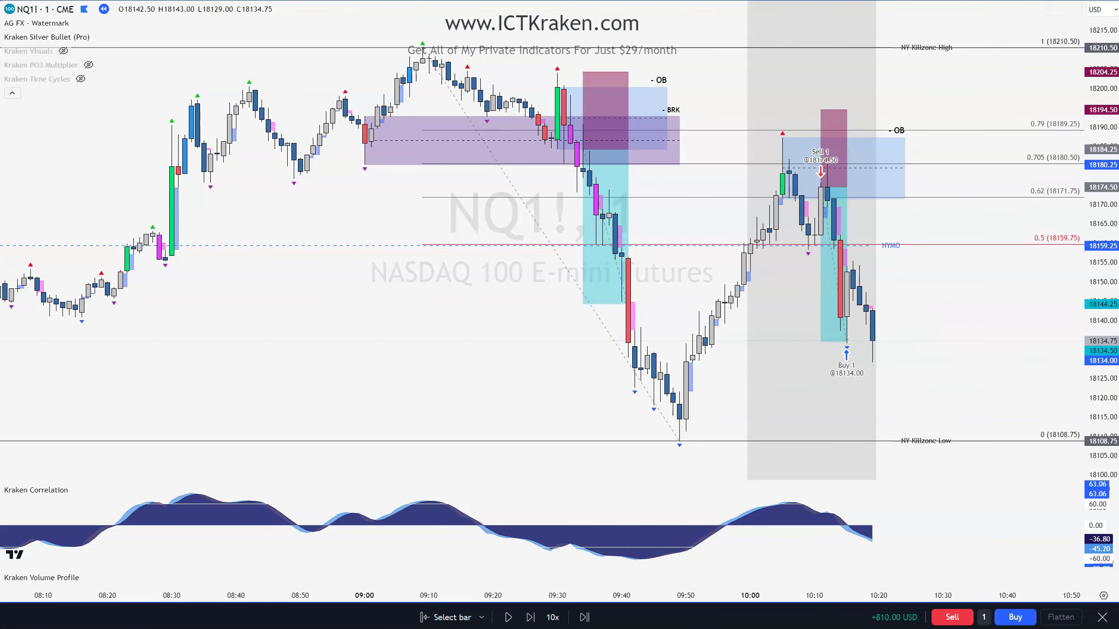
click(782, 135)
click(687, 437)
key(Delete)
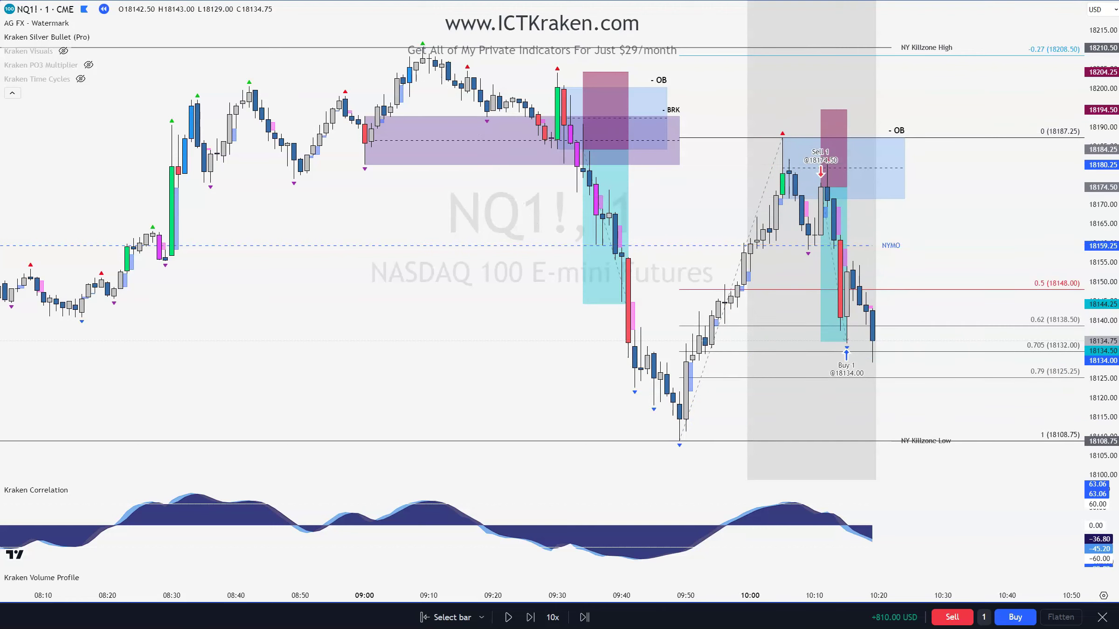
click(878, 347)
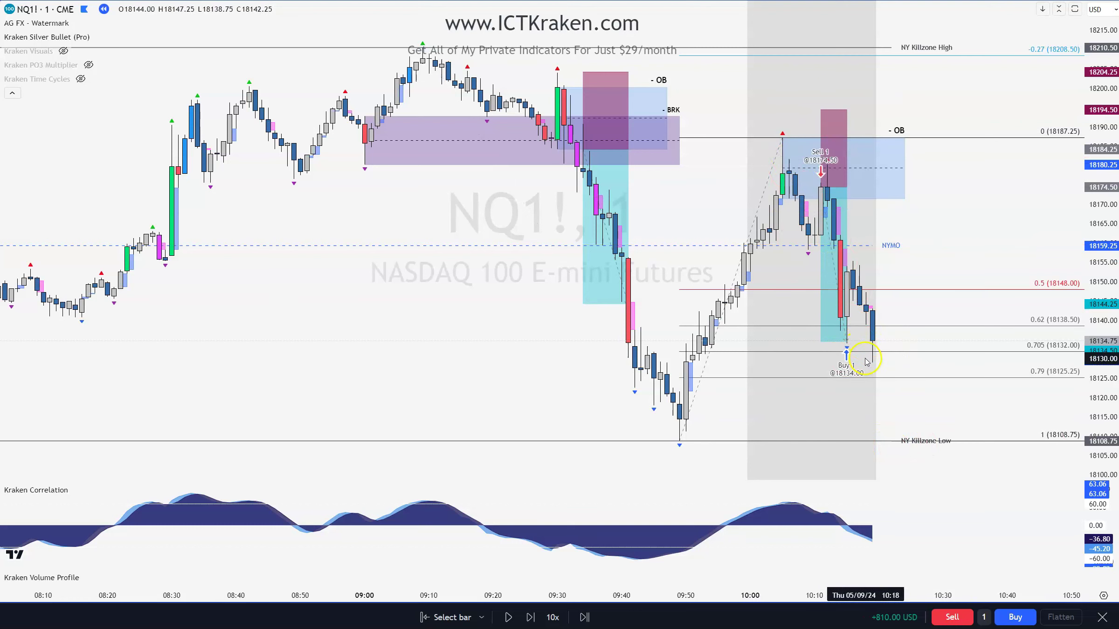
click(782, 137)
click(677, 97)
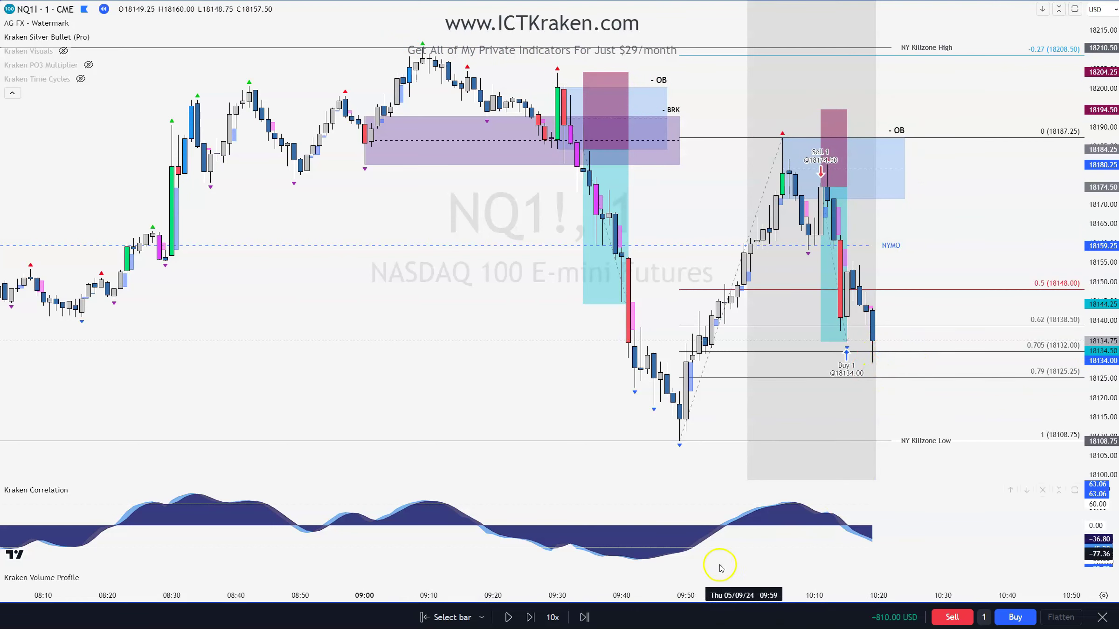
Step: Step the bar replay forward from the 10:19 candle to the 10:24 candle
click(531, 617)
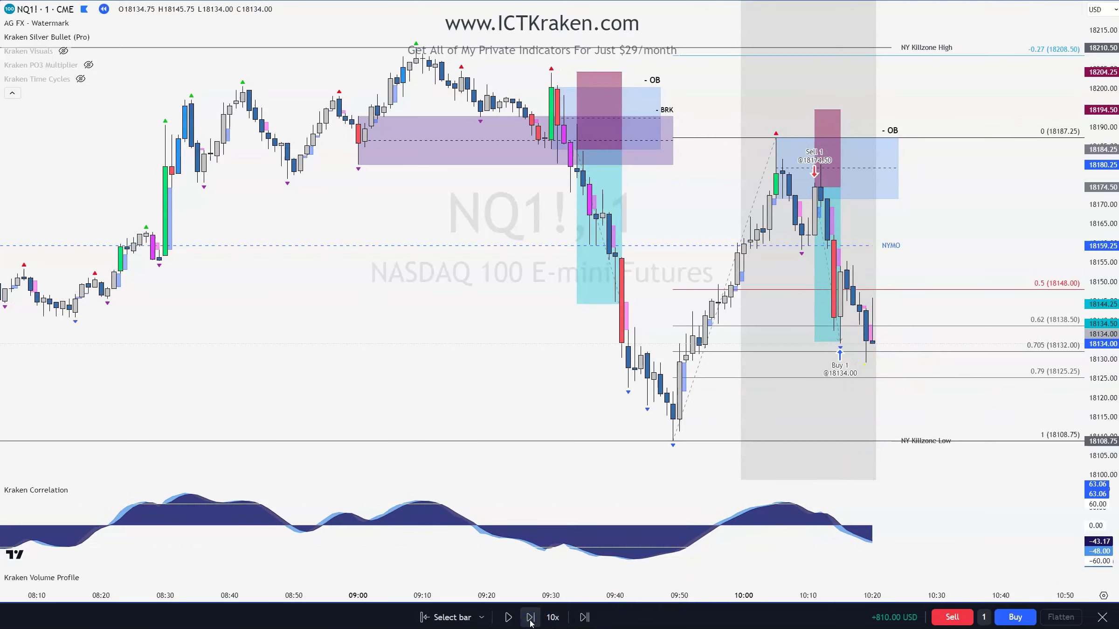
click(530, 618)
click(530, 617)
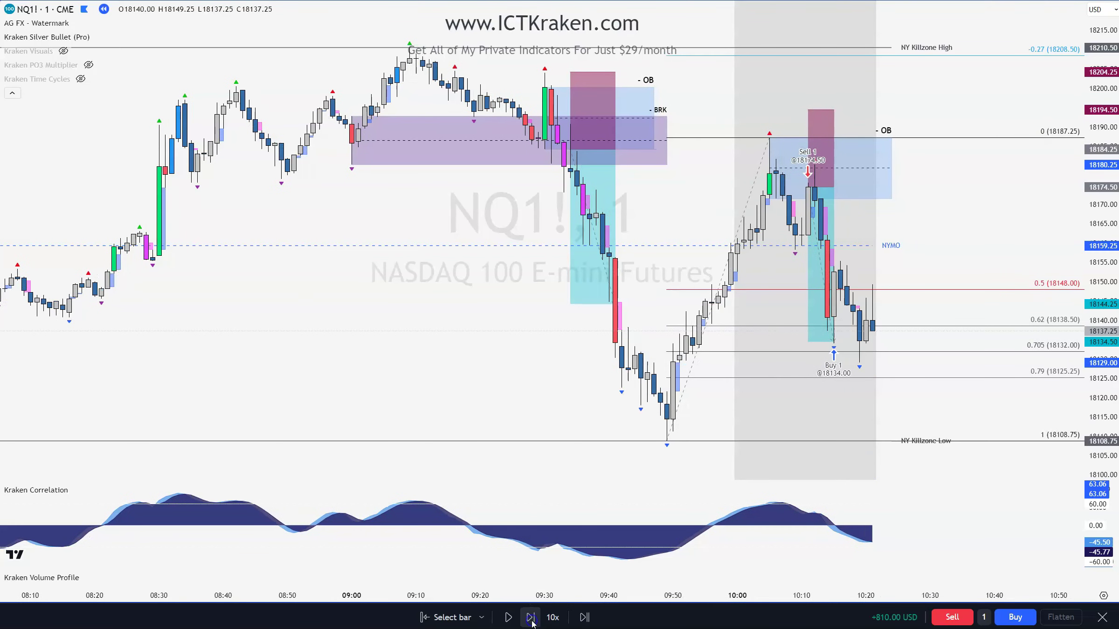
click(530, 618)
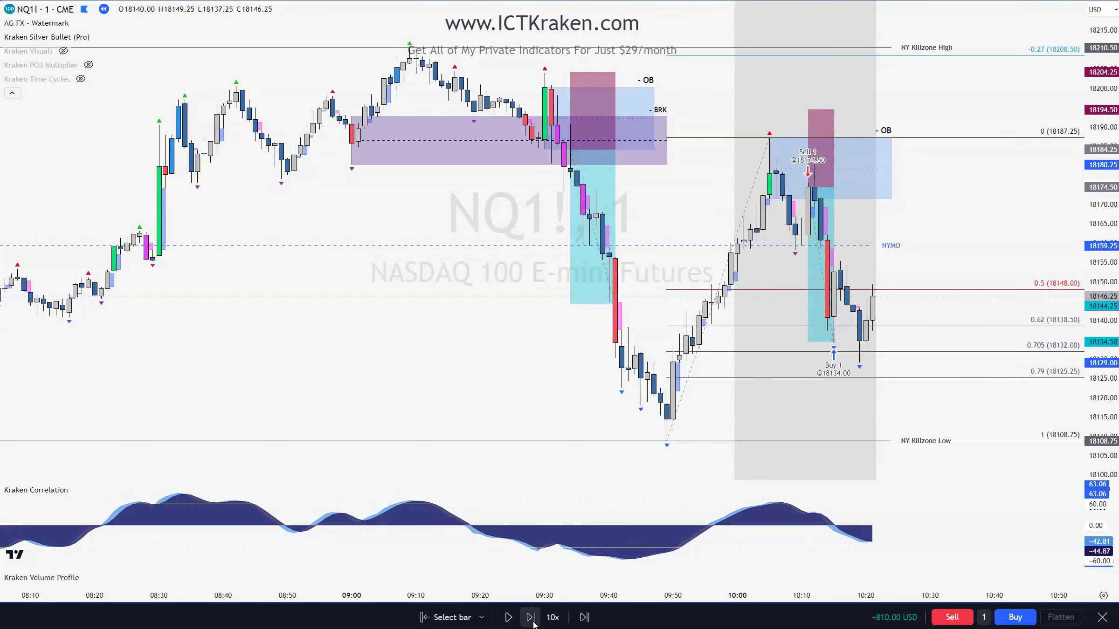
click(530, 618)
click(531, 619)
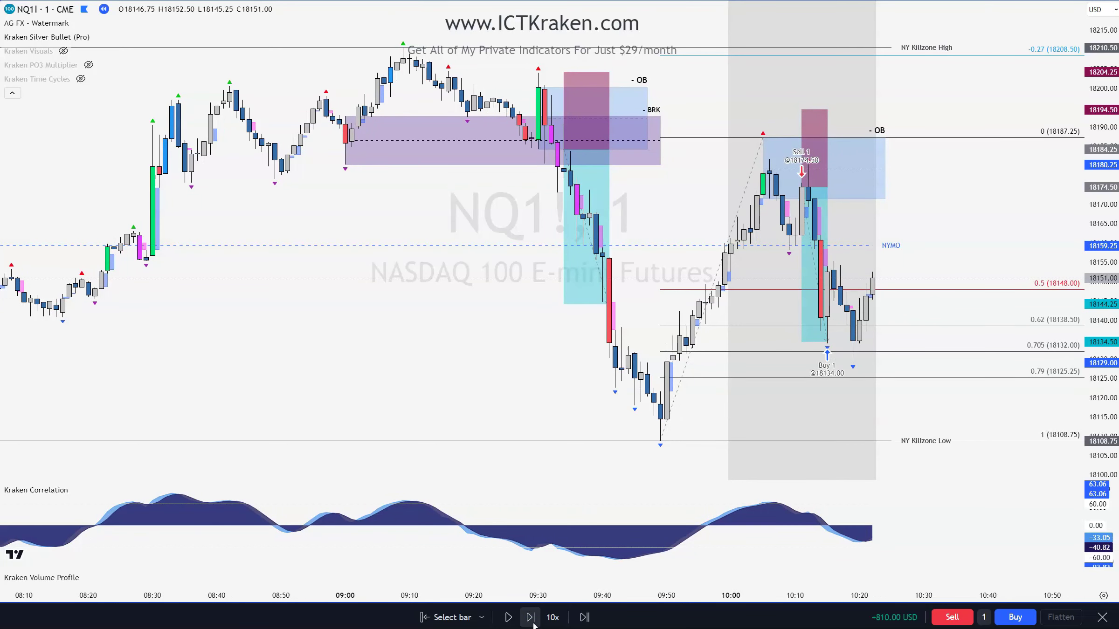
click(532, 618)
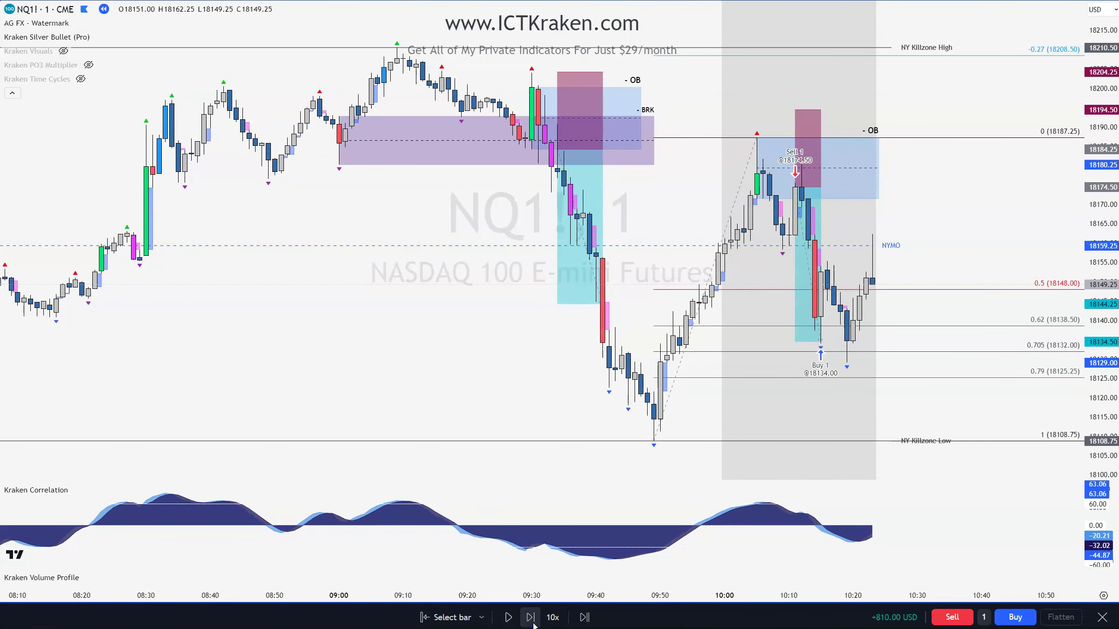
click(534, 625)
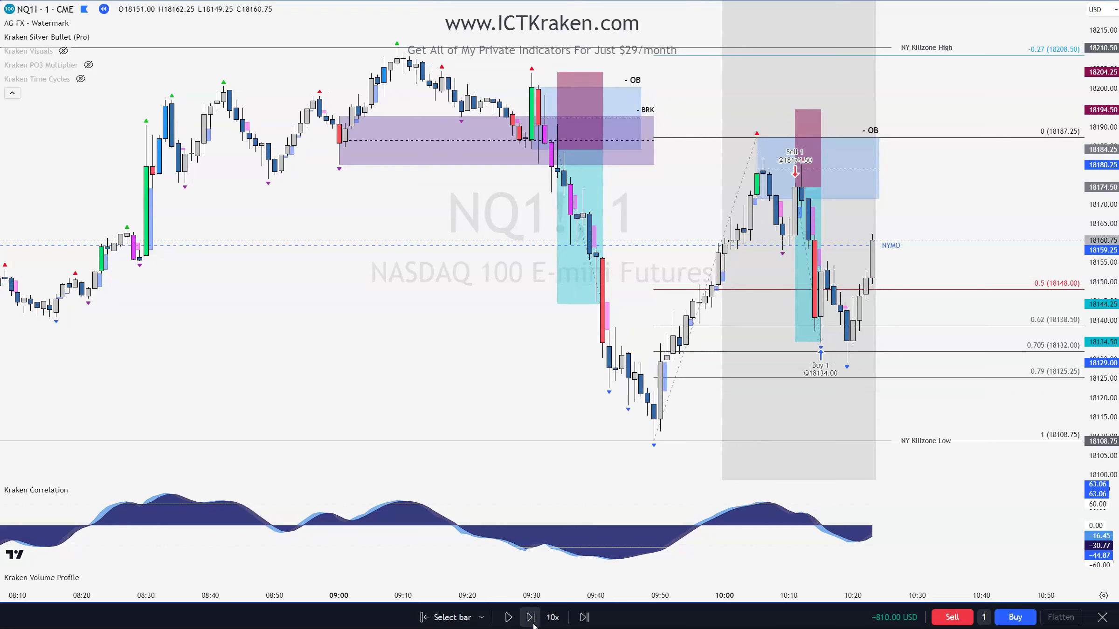
click(534, 625)
click(533, 623)
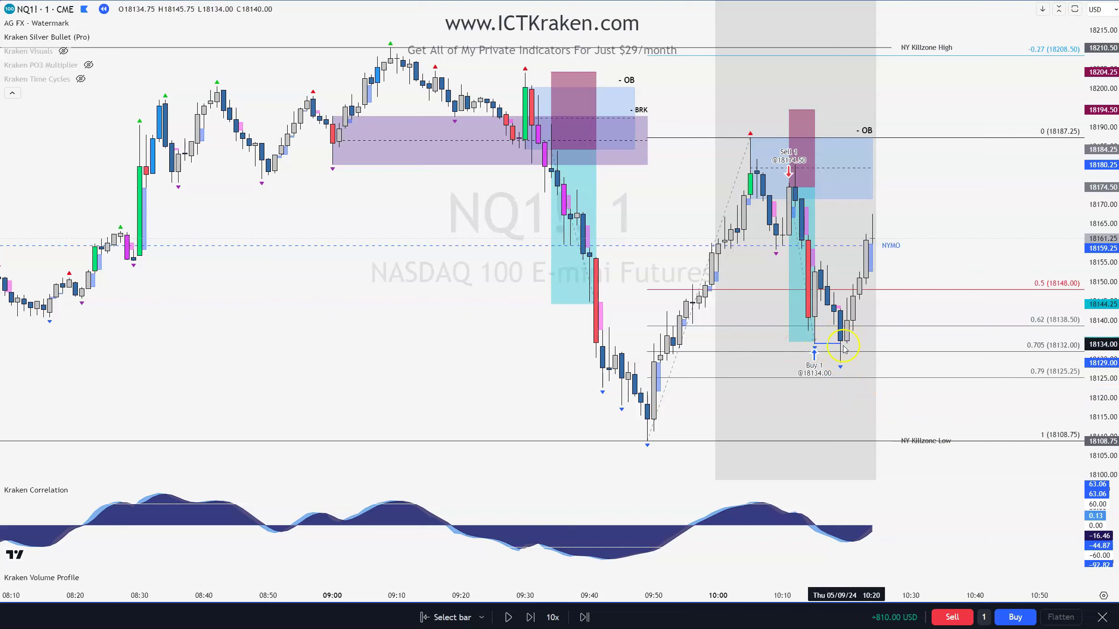
Step: Mark the 10:15 low with a short line at 18134.00 and draw a purple +BRK zone from about 10:15 to 10:33, about 18141 to 18154
click(835, 344)
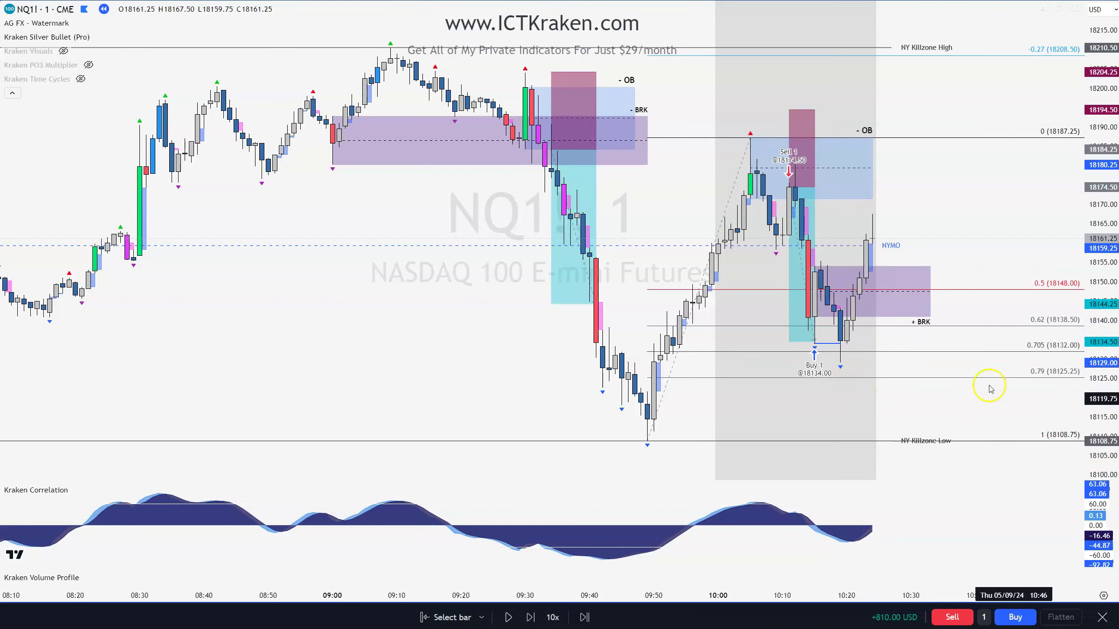
click(861, 287)
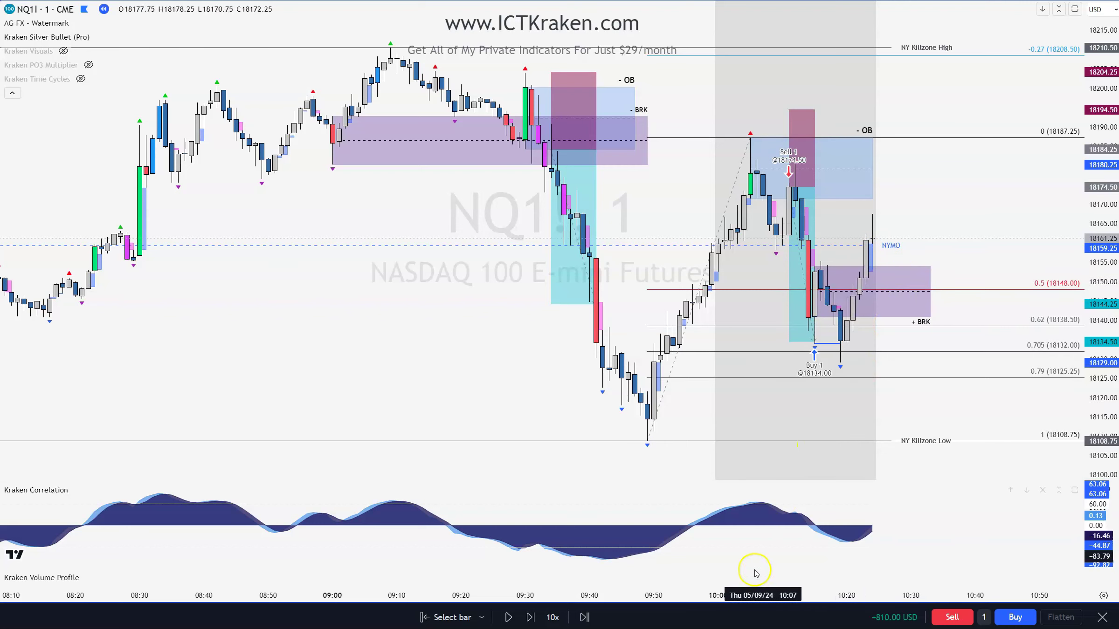
Step: Step the bar replay forward to the 10:25 candle
click(530, 617)
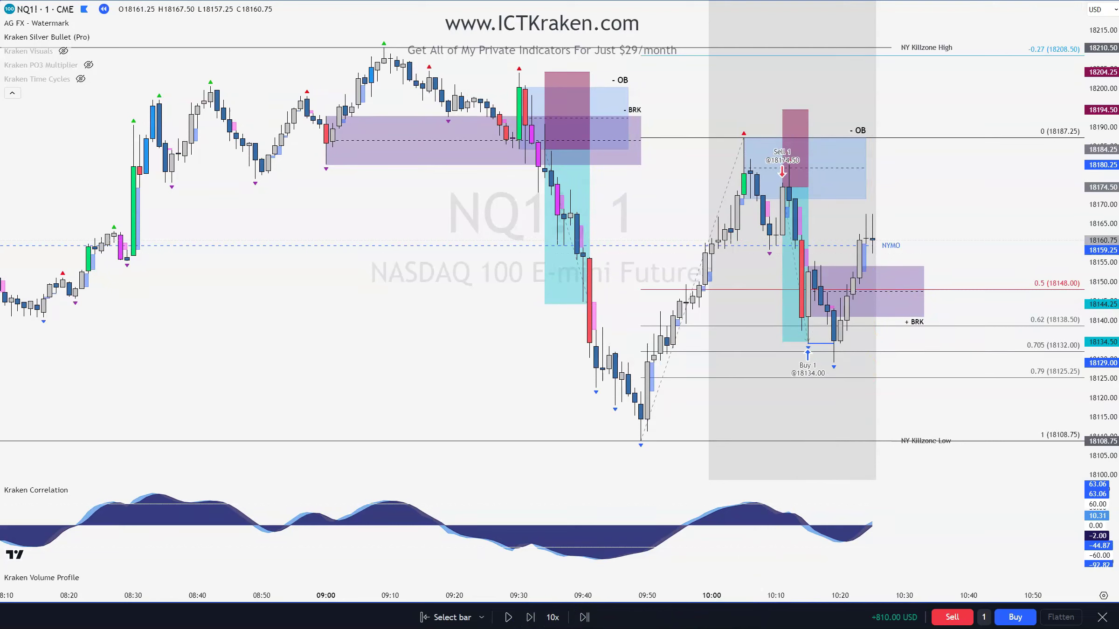
Step: Draw a zone from about 10:13 to 10:36, between 18154.00 and 18158.50, and apply the Inversion FVG (1m) template
mouse_move(796, 248)
mouse_down()
mouse_move(808, 264)
mouse_move(943, 258)
mouse_up()
right_click(944, 257)
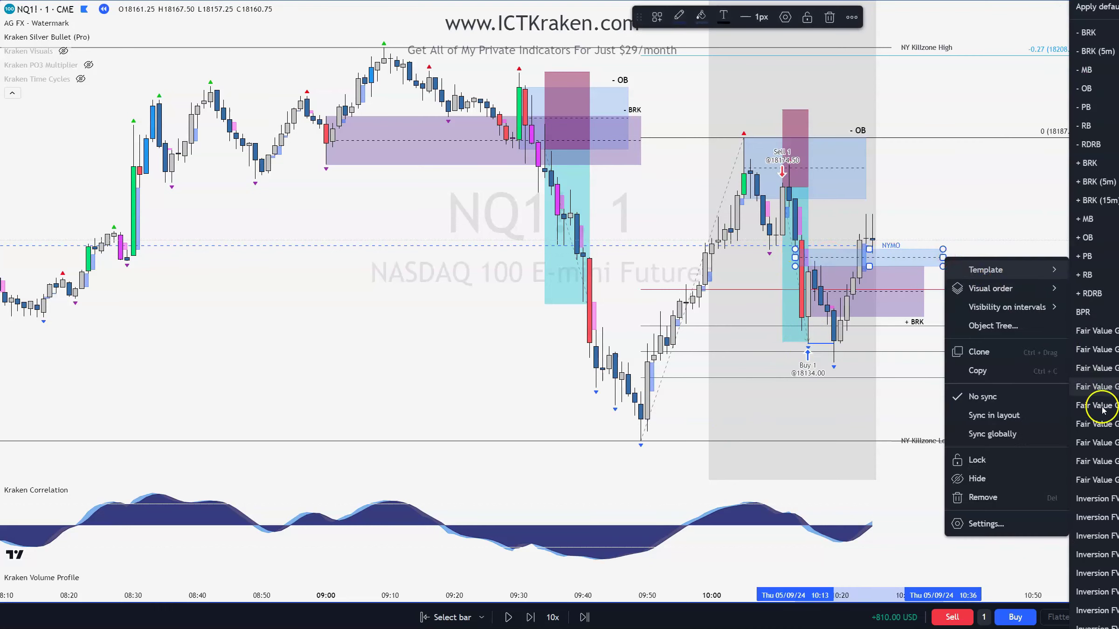
click(1108, 535)
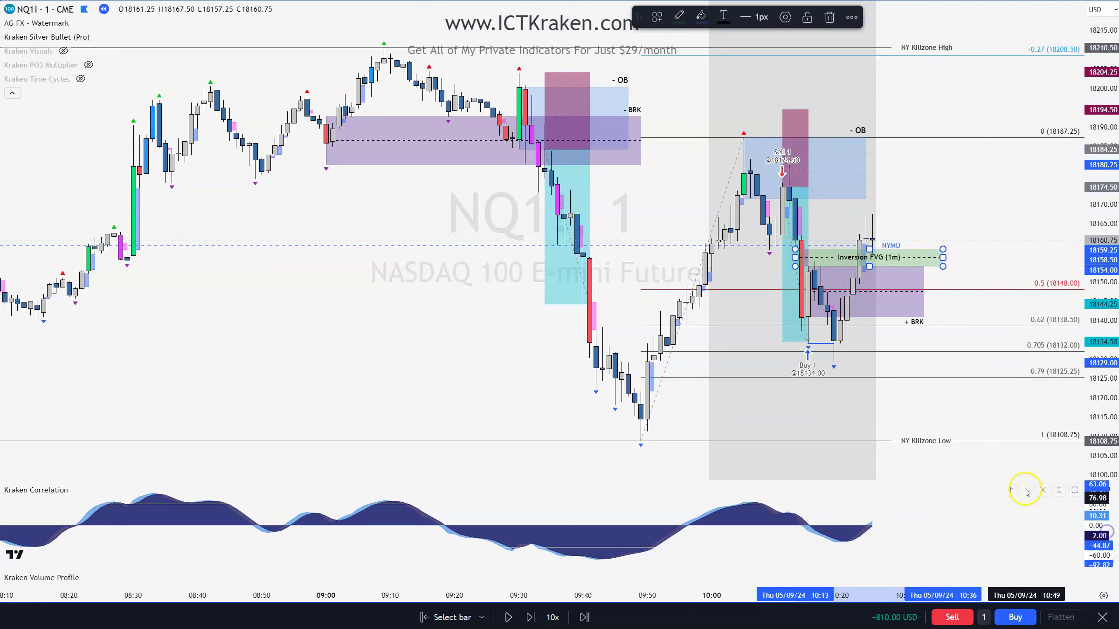
click(782, 425)
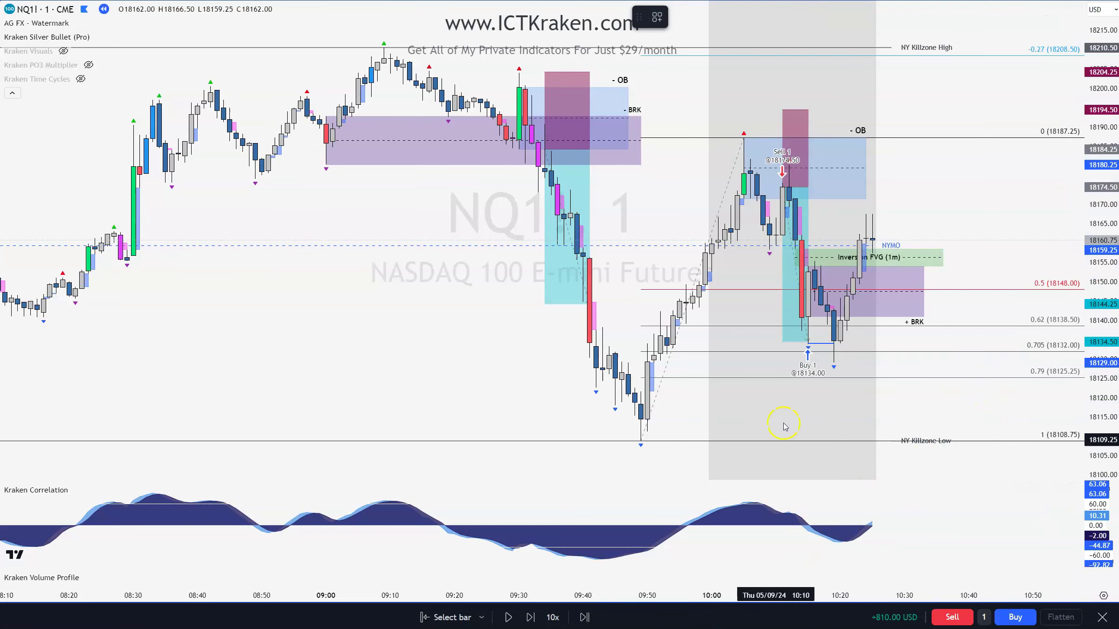
click(866, 256)
drag(867, 256, 969, 253)
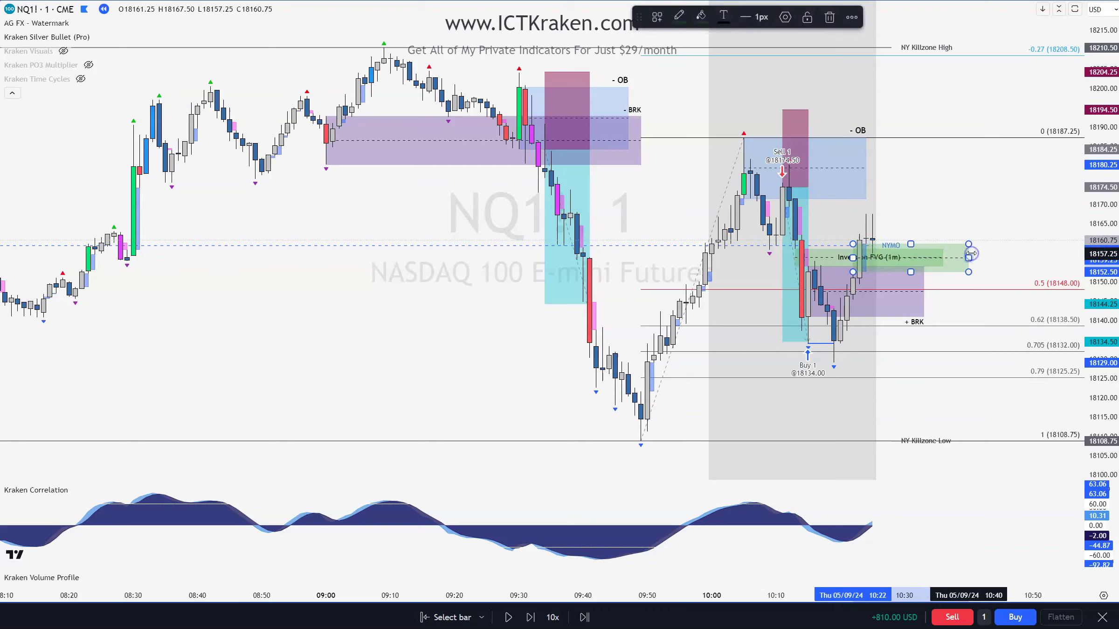
click(996, 258)
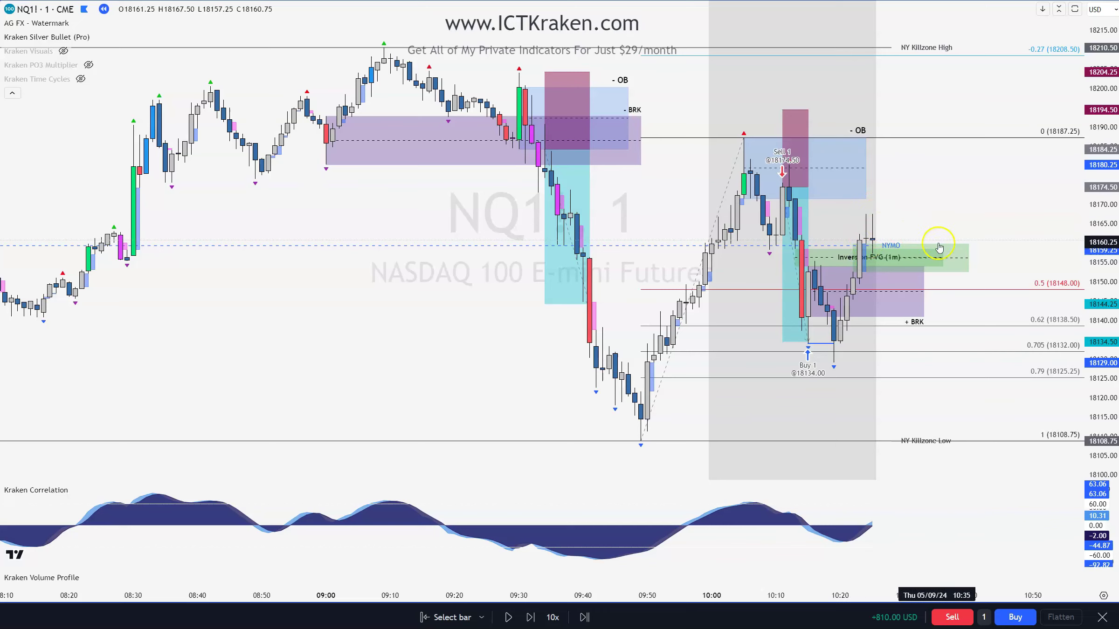
mouse_move(968, 257)
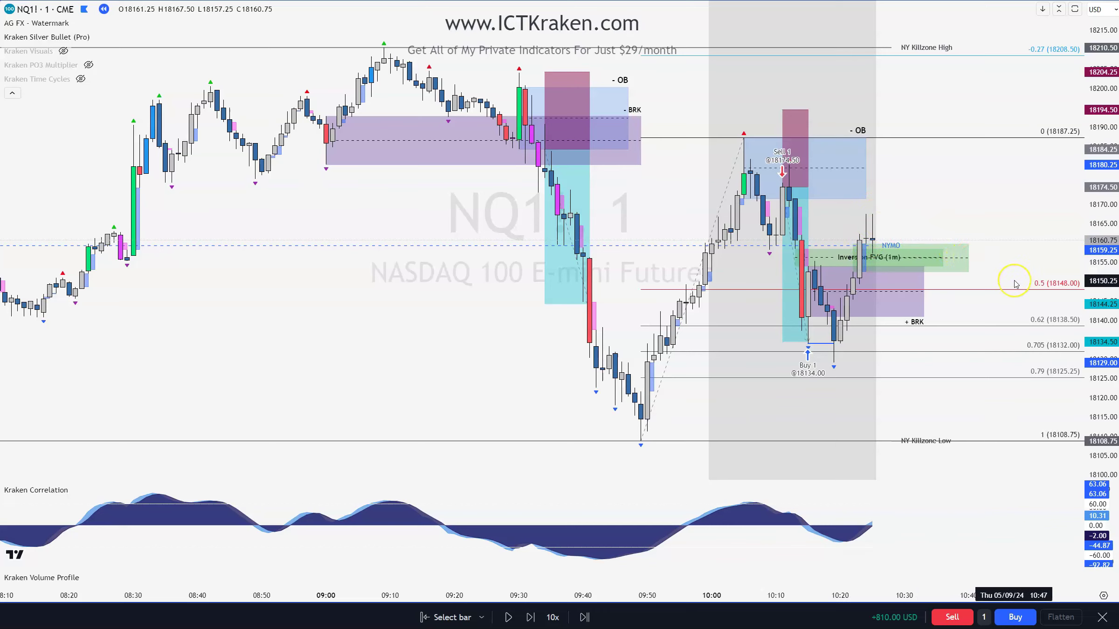
click(969, 269)
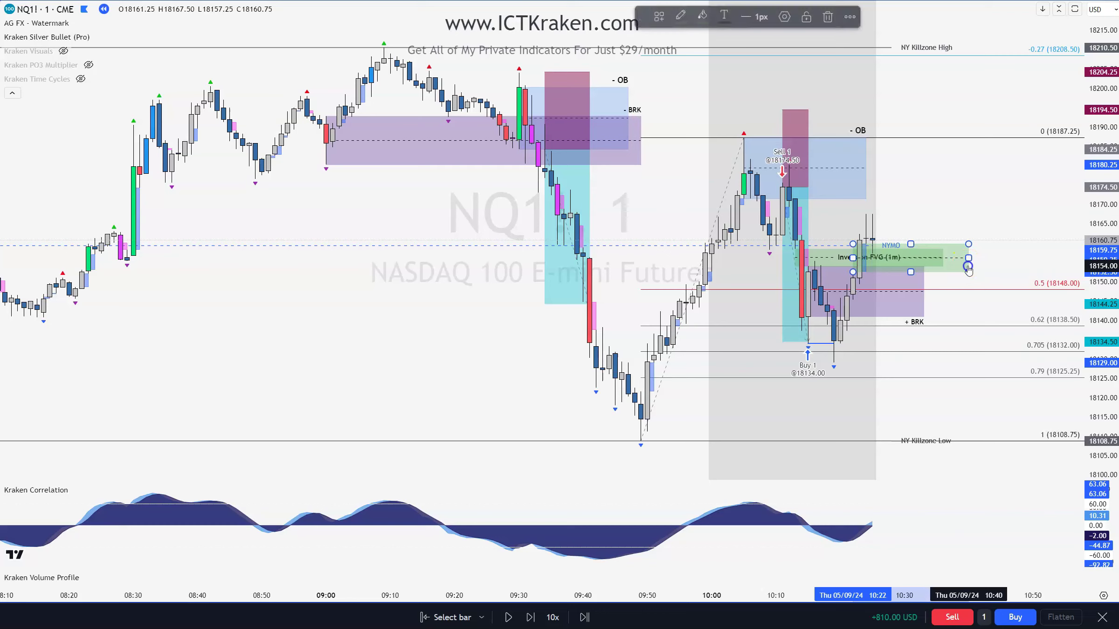
key(Delete)
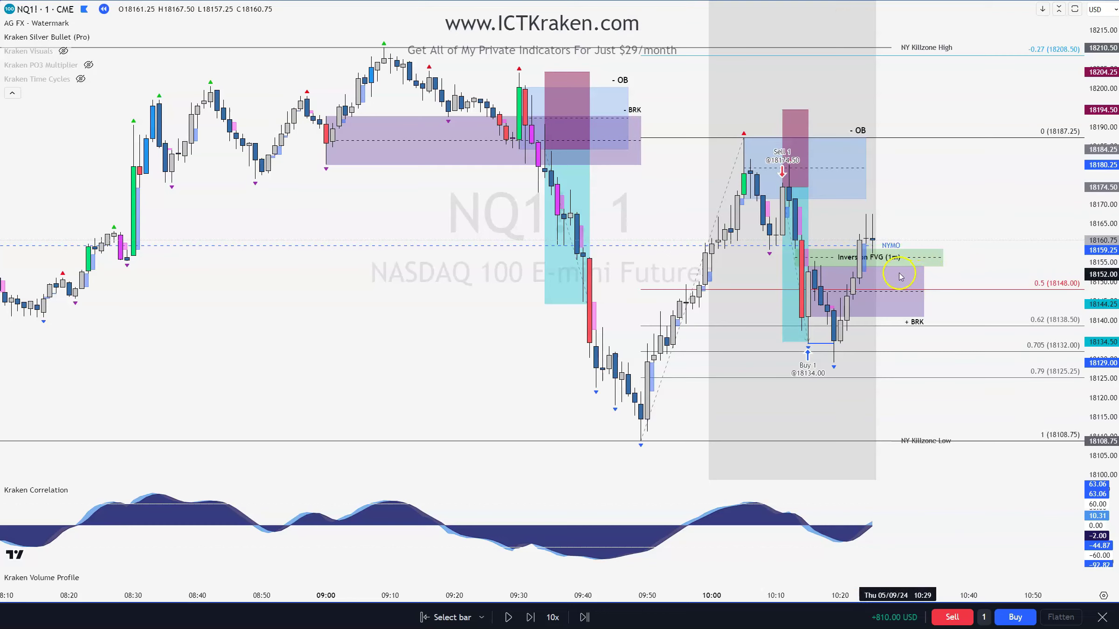
Step: Step the bar replay forward to the 10:27 candle and buy 1 contract at 18155.75
click(530, 619)
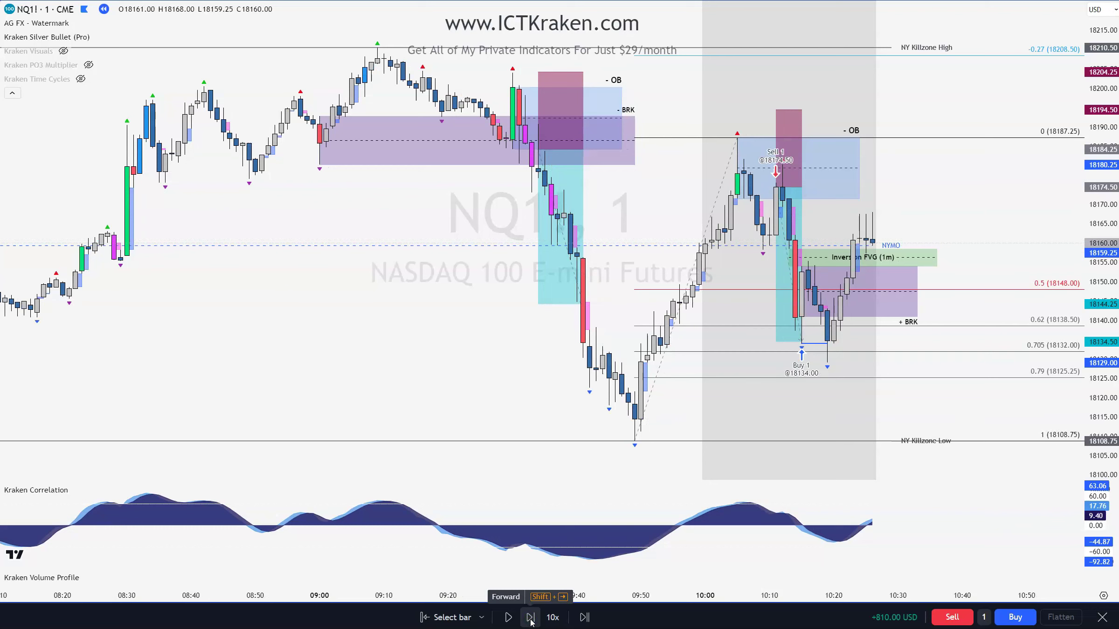
click(530, 619)
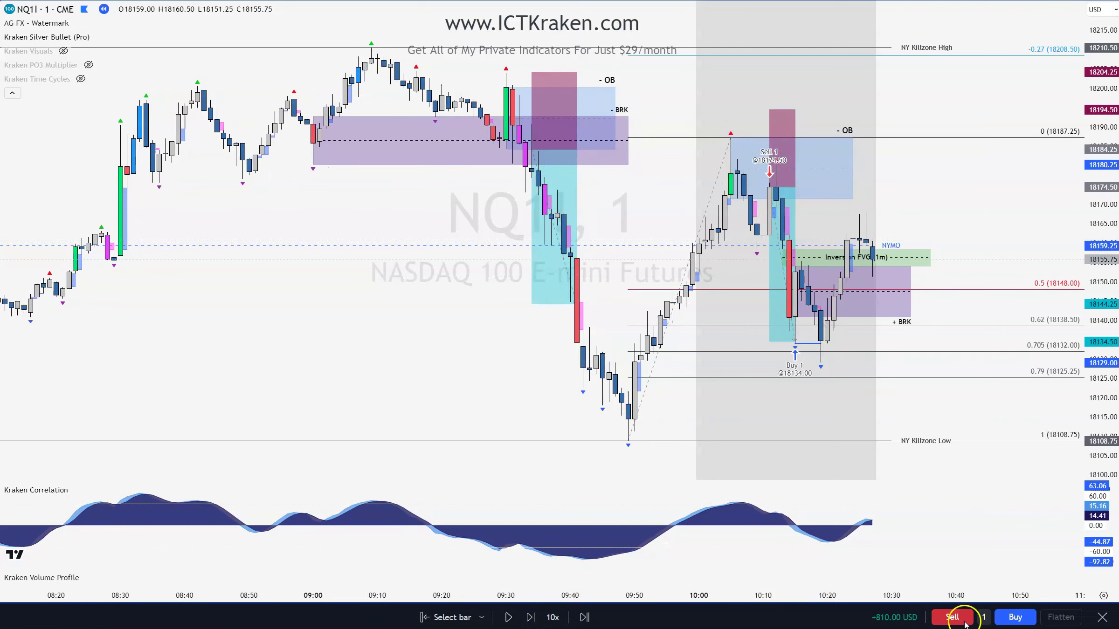
click(1016, 619)
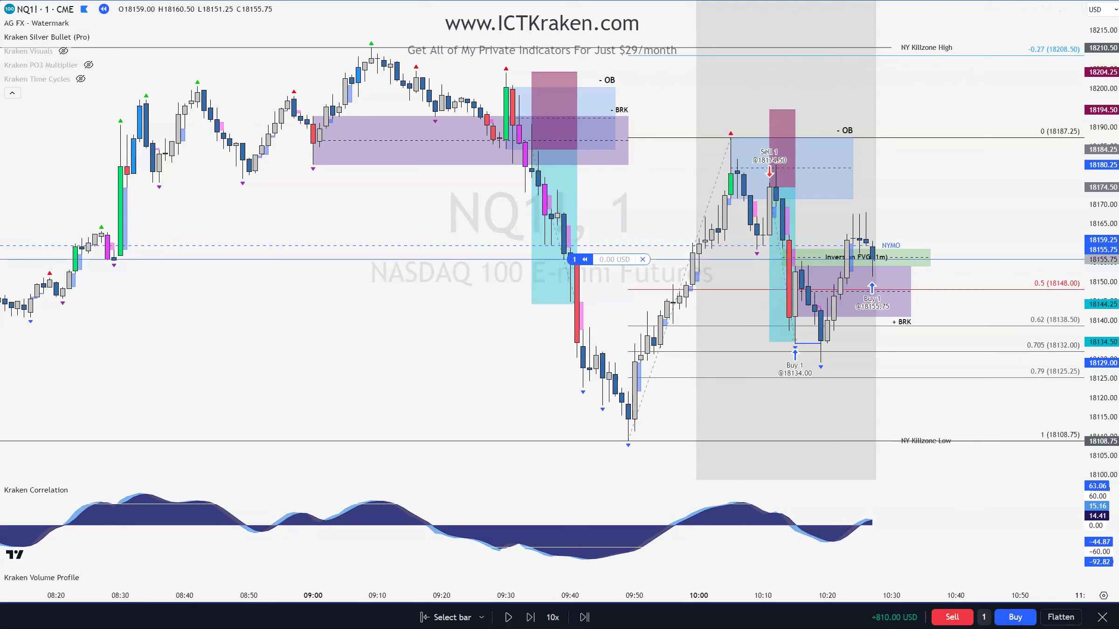
Step: Draw a long position from the 10:27 candle with entry at 18155.50, target at 18210.50 and stop at 18139.50
click(872, 267)
drag(925, 317, 926, 308)
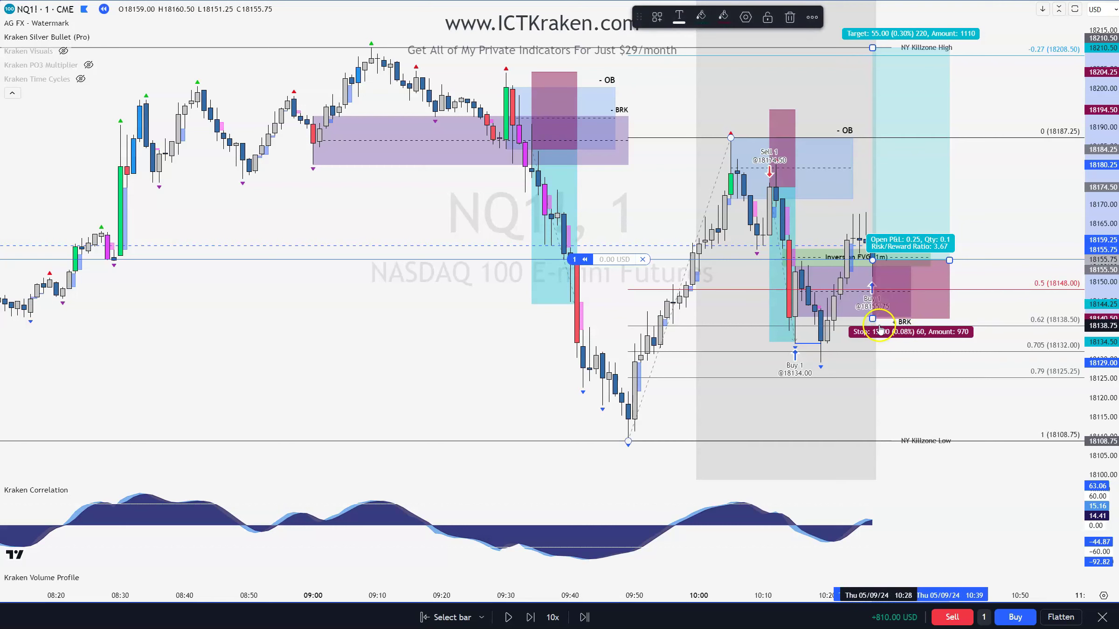
drag(873, 319, 873, 322)
Step: Attach a stop loss at 18139.50 and a take profit at 18210.50 to the open buy trade
click(573, 270)
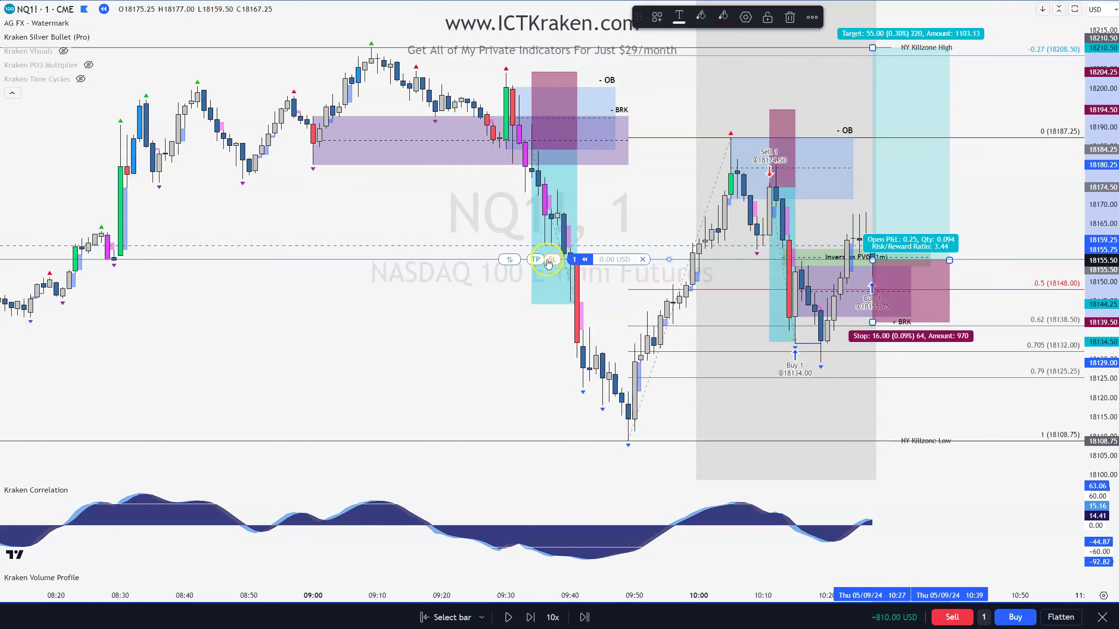
drag(552, 260, 558, 325)
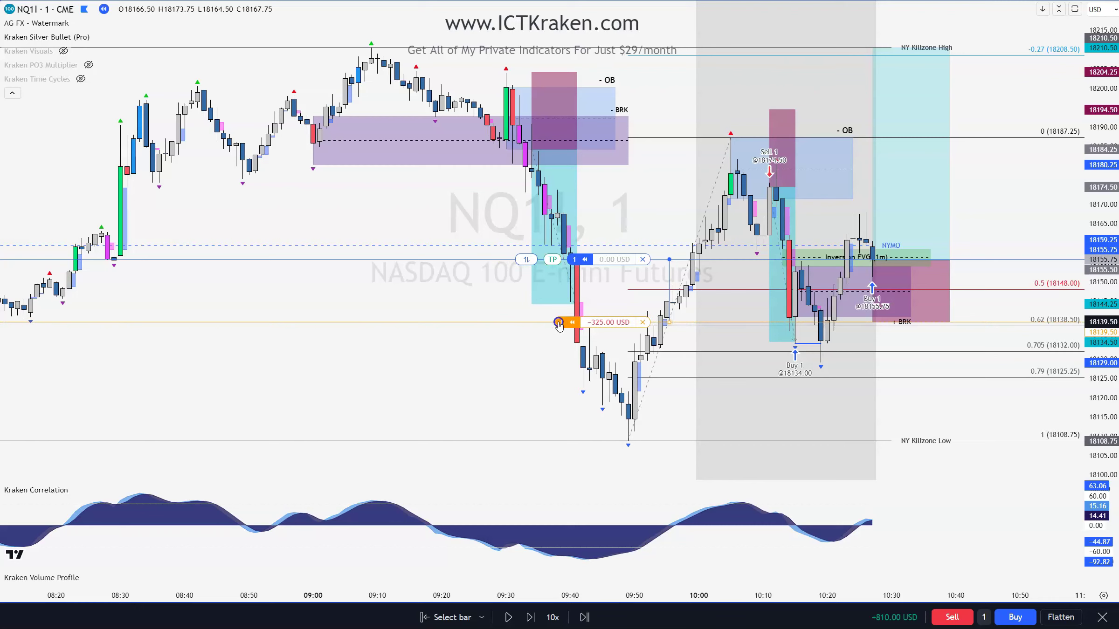
mouse_move(553, 259)
mouse_down()
mouse_move(566, 240)
mouse_move(578, 48)
mouse_up()
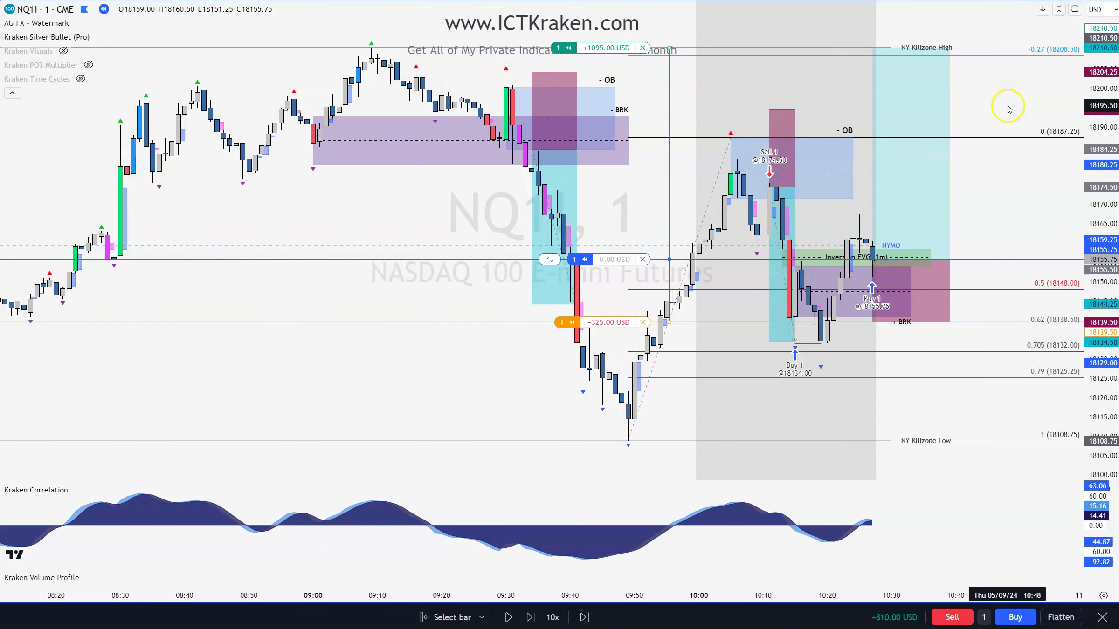
Step: Collapse the Kraken Correlation pane and step the bar replay forward to the 10:29 candle
drag(1006, 109, 1009, 137)
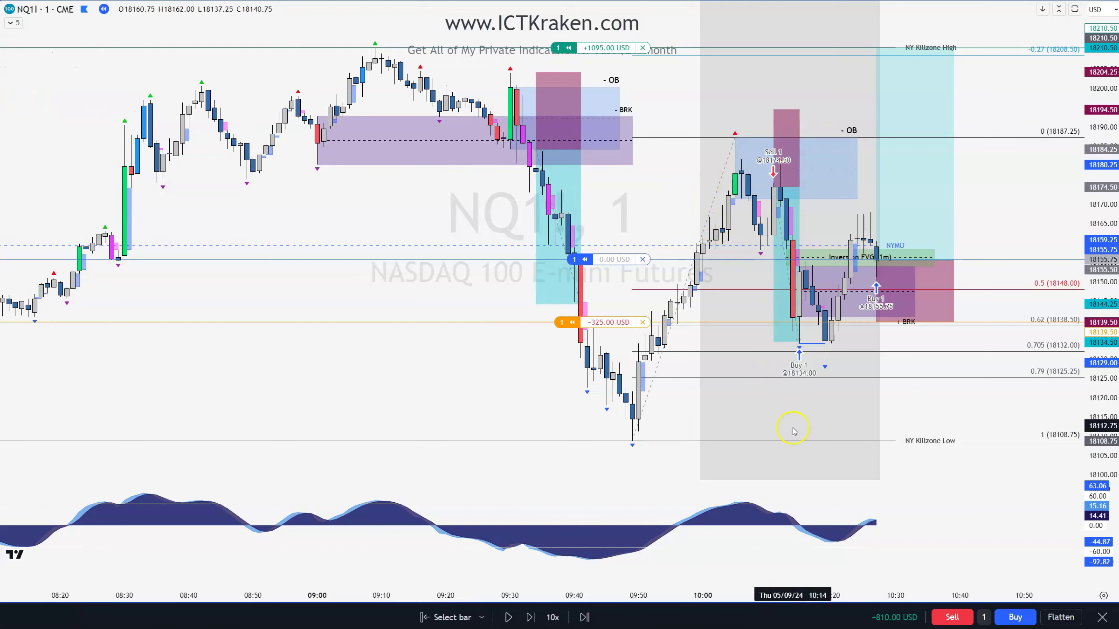
scroll(899, 430, up, 1)
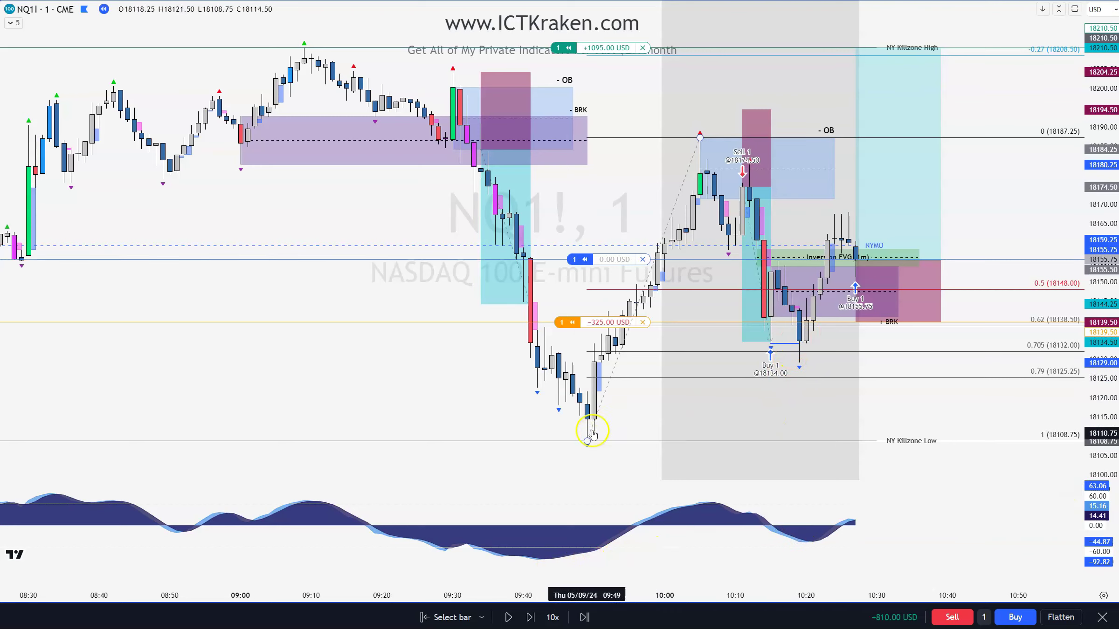
click(1061, 493)
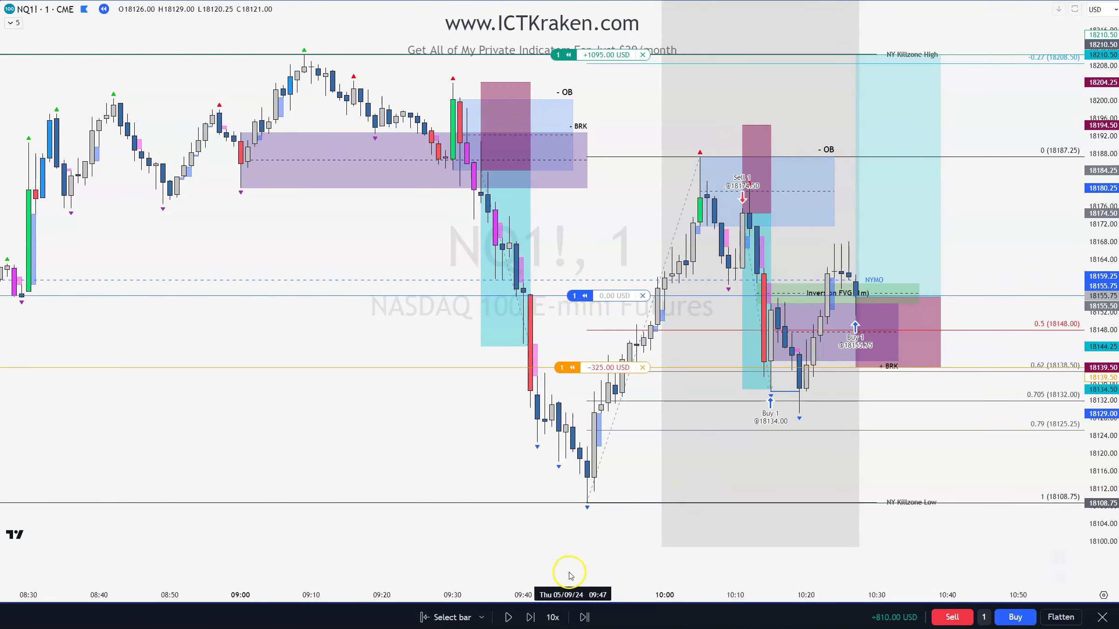
click(531, 618)
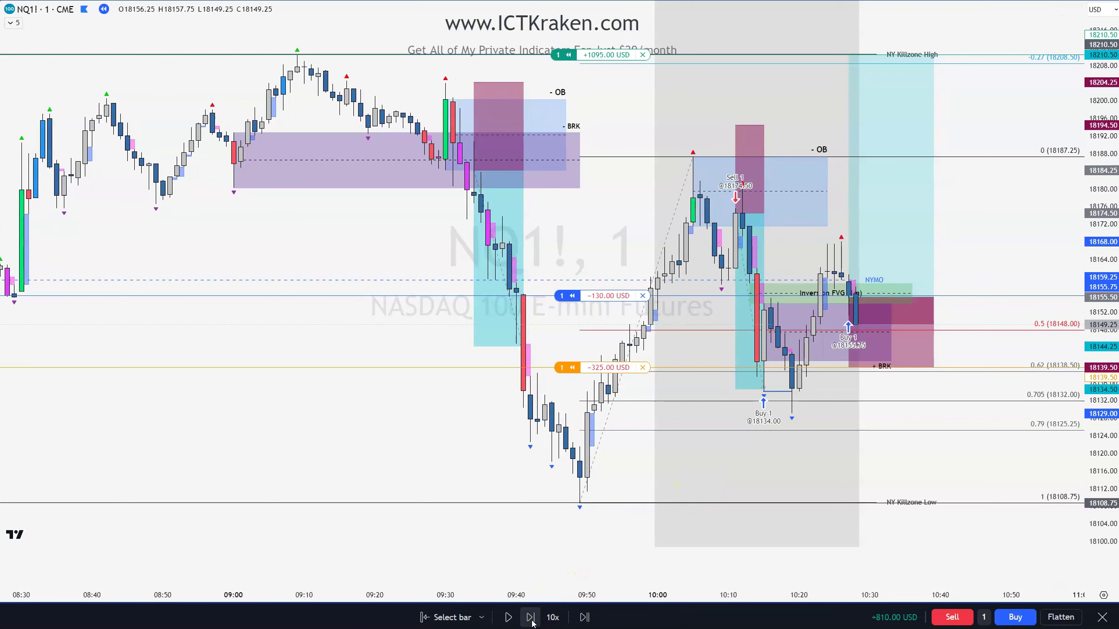
click(530, 618)
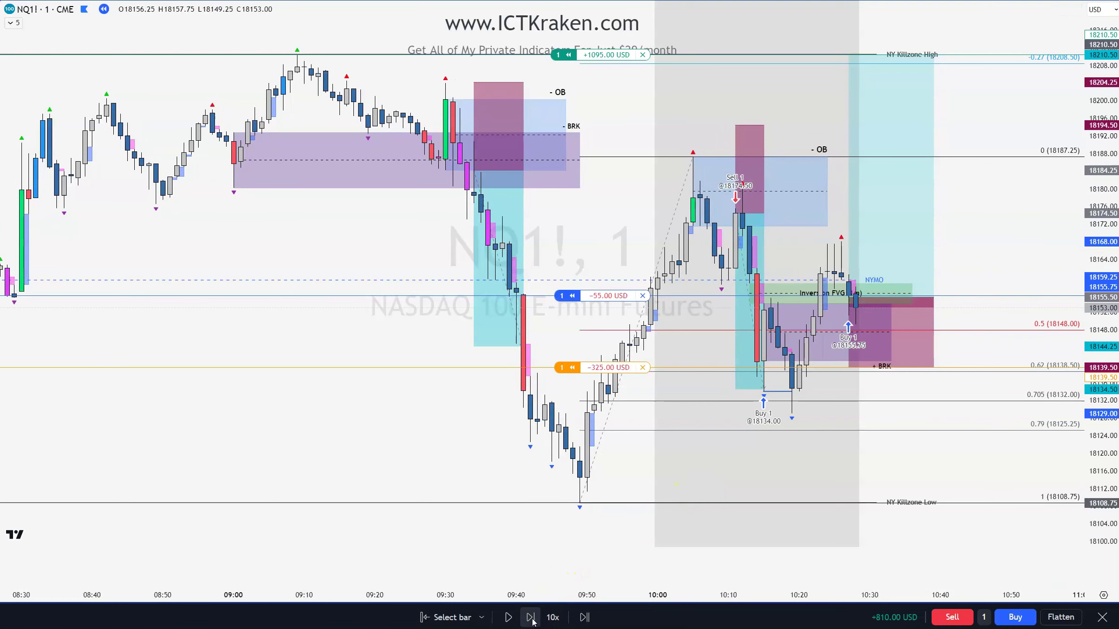
click(530, 618)
click(530, 618)
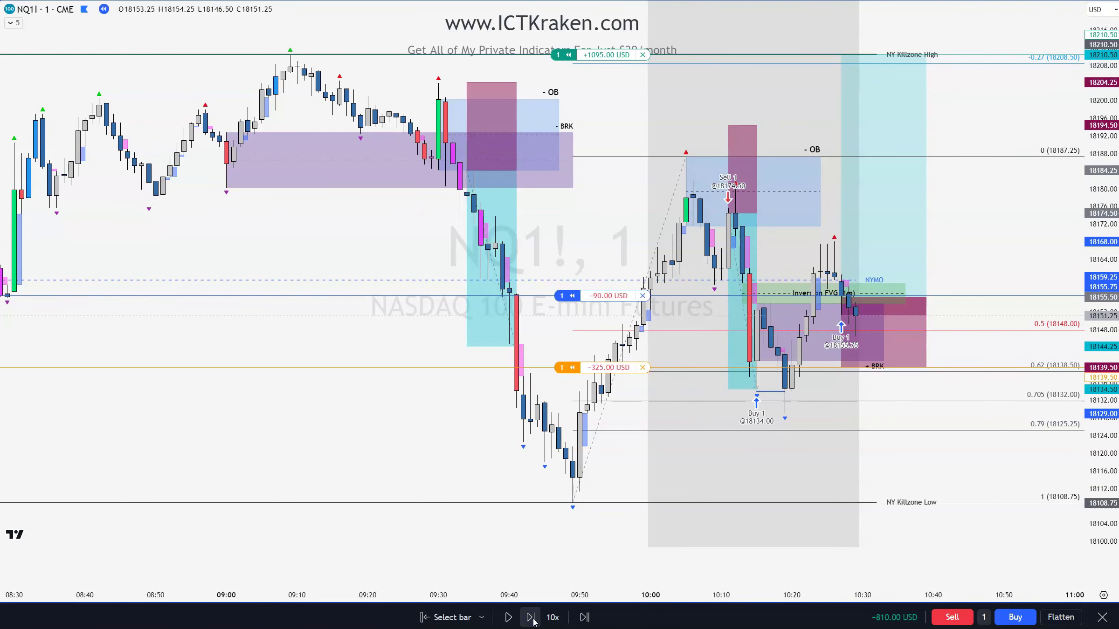
Step: Extend the end of the purple +BRK zone to 10:45
click(883, 329)
drag(883, 332, 969, 332)
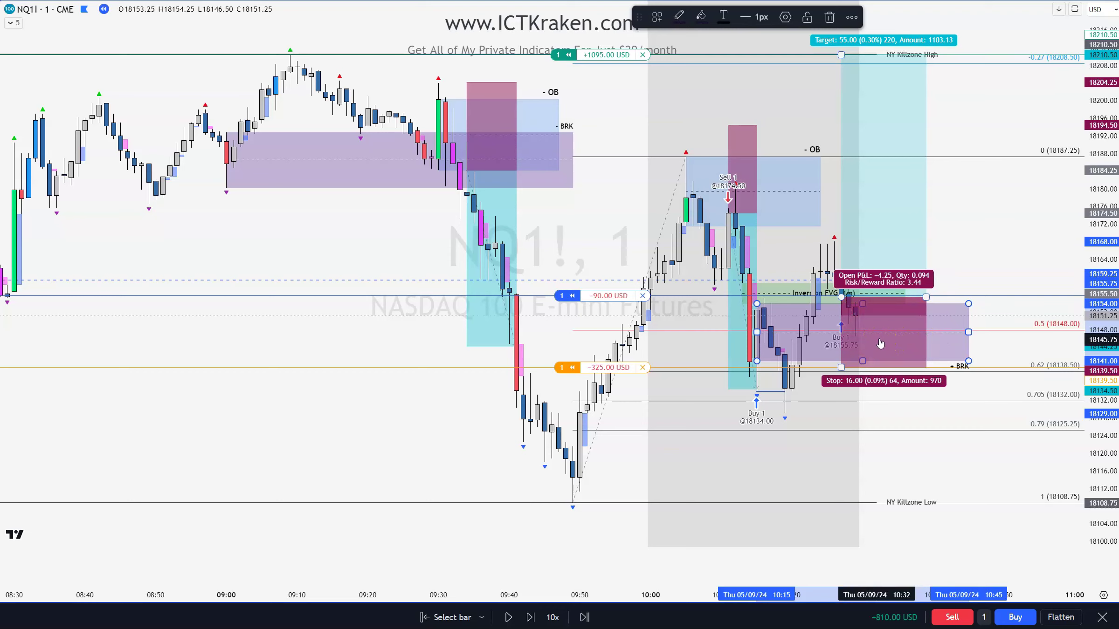
click(881, 343)
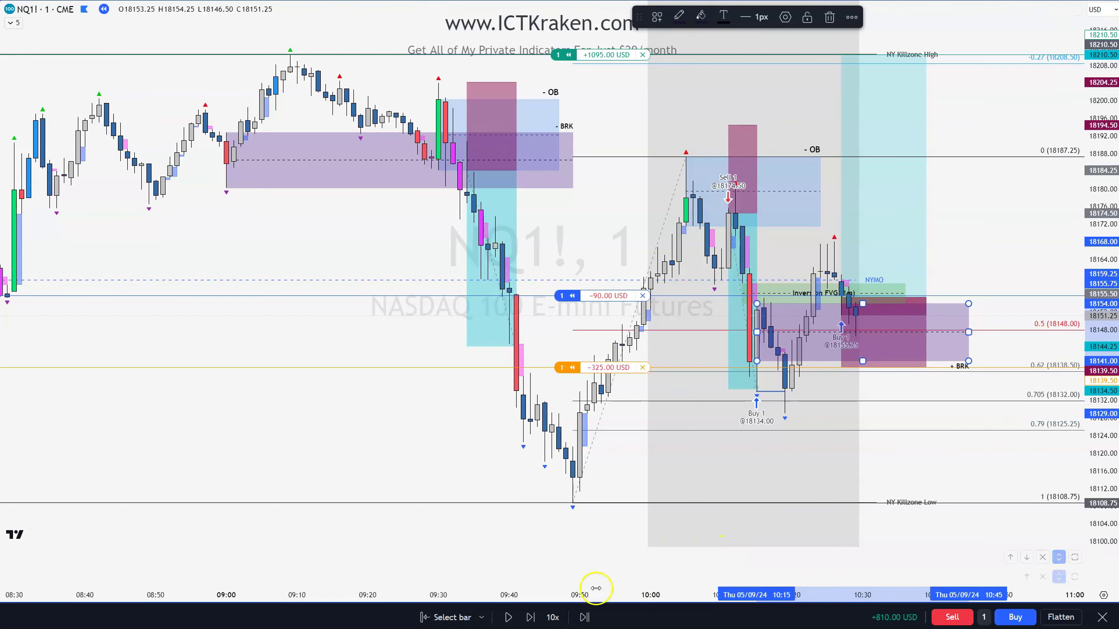
Step: Step the bar replay forward from the 10:29 candle to the 10:35 candle
click(531, 618)
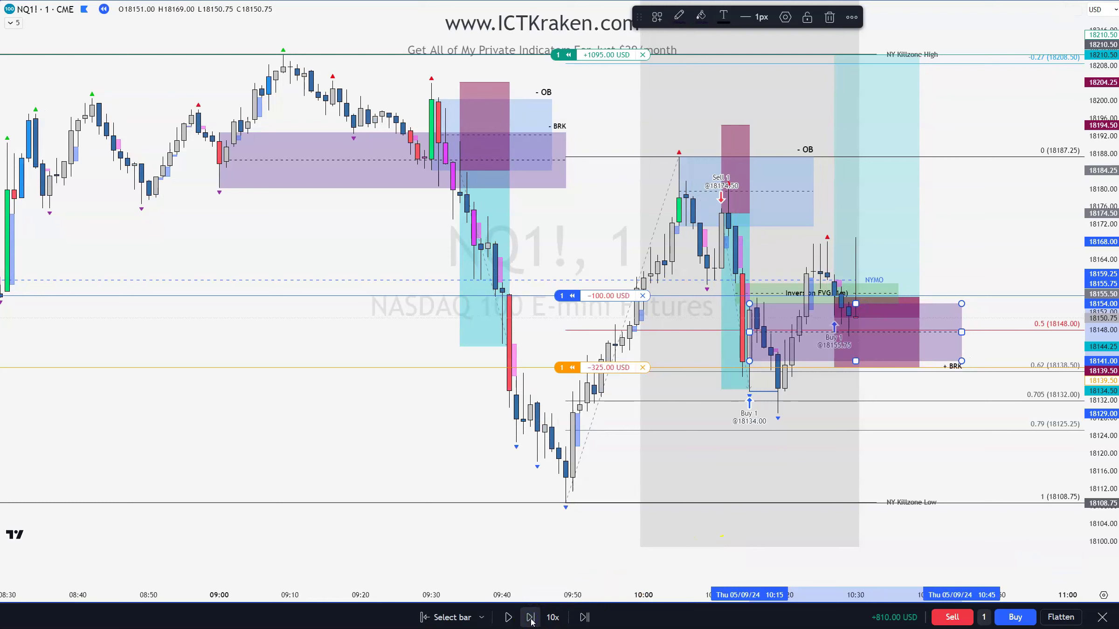
click(531, 618)
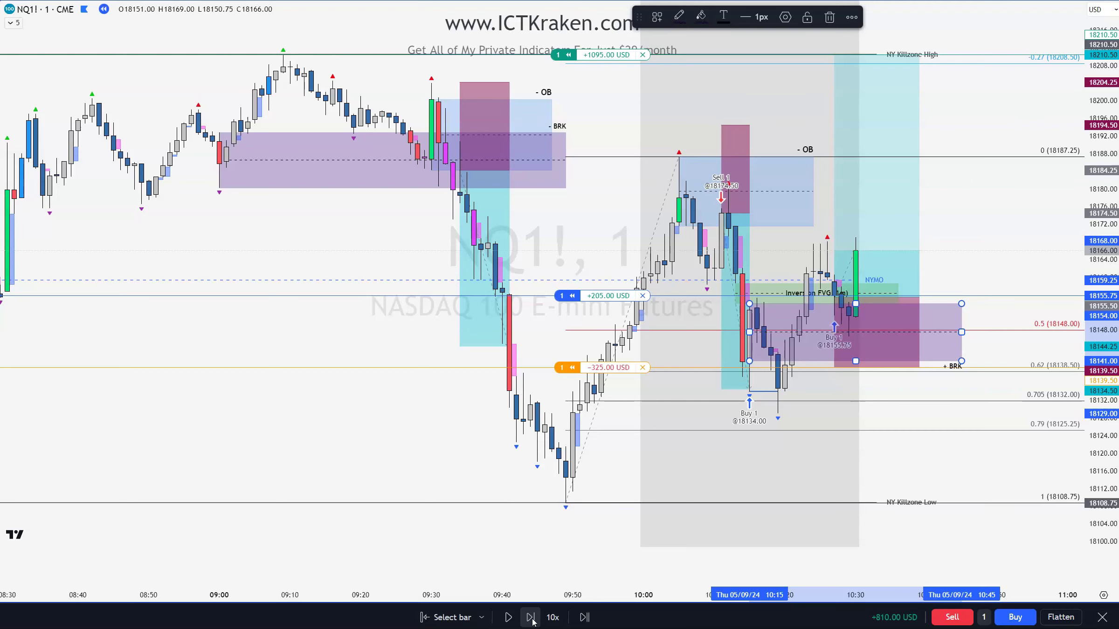
click(532, 618)
click(532, 618)
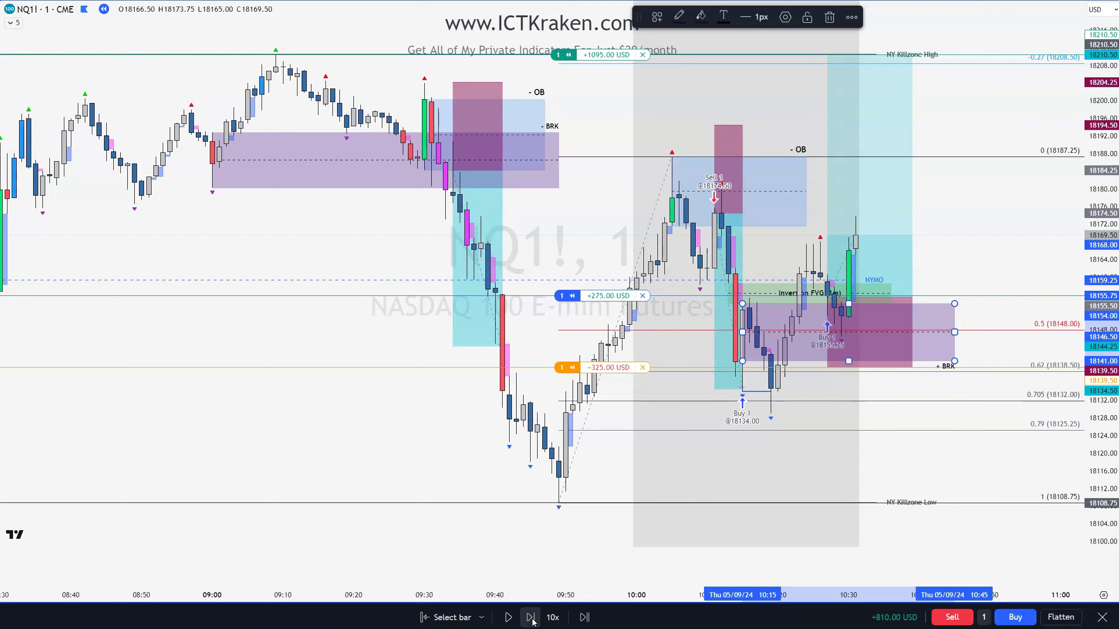
click(532, 619)
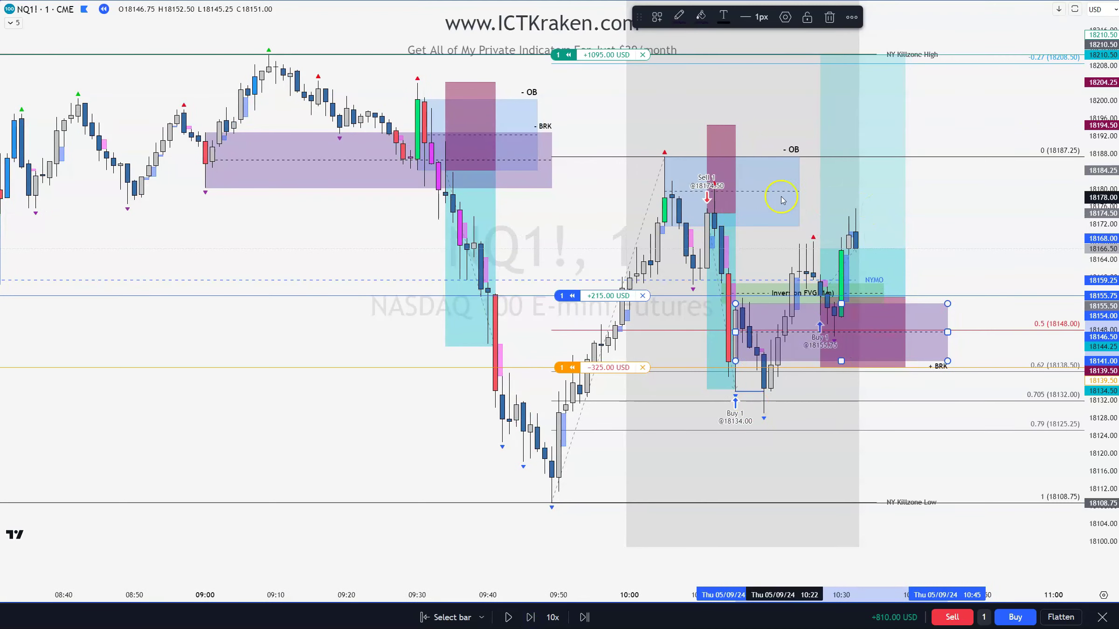
click(720, 189)
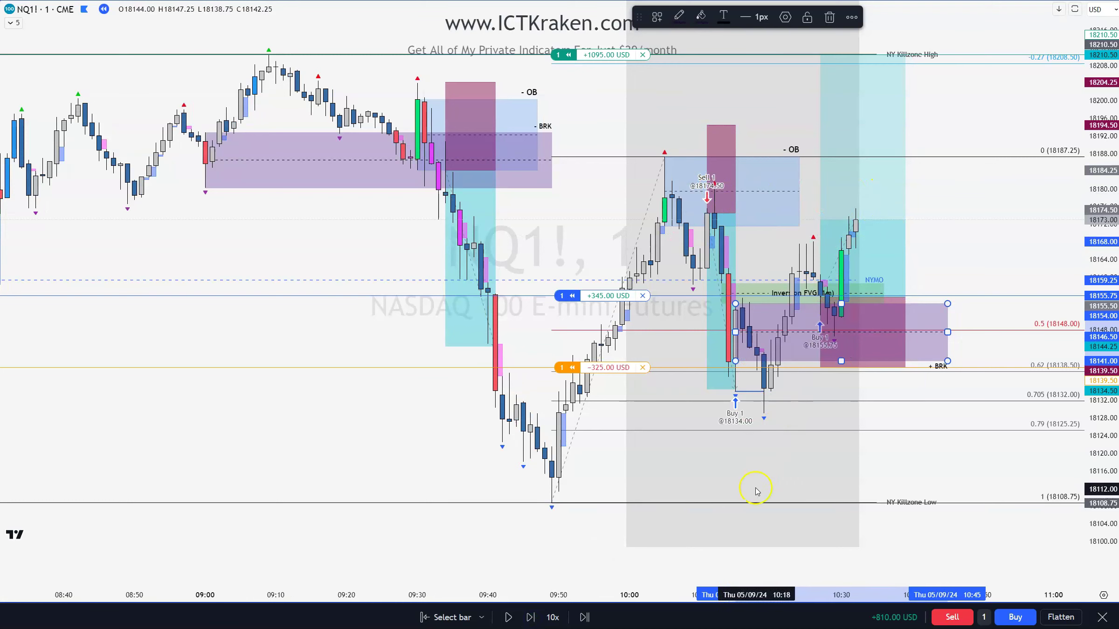
click(530, 618)
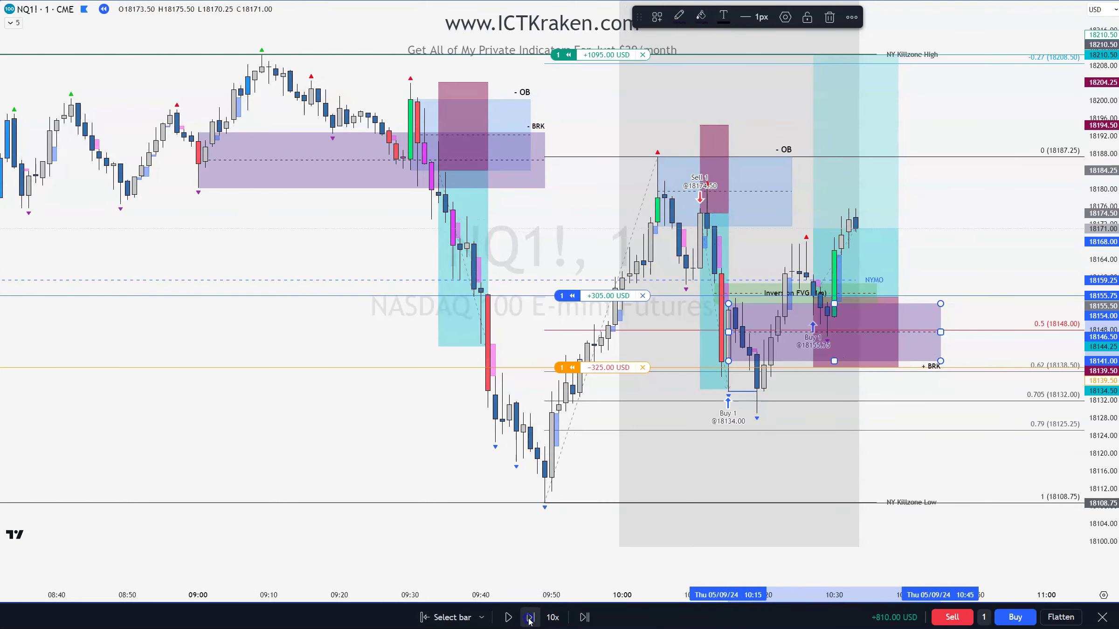
click(530, 619)
click(529, 619)
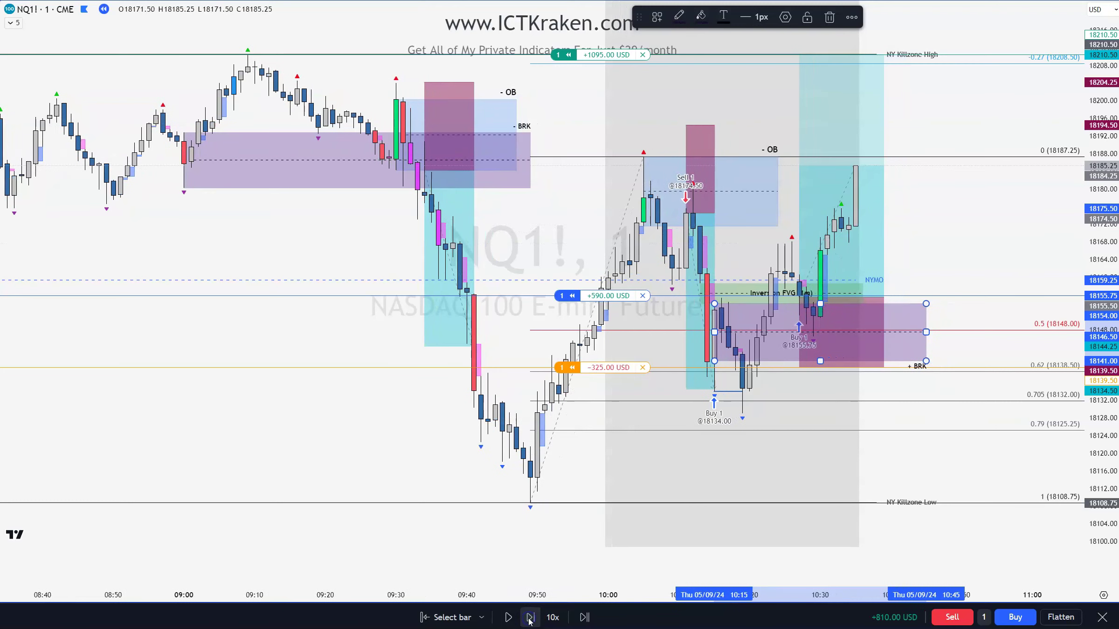
Step: Raise the open trade's stop loss to 18159.25 and extend the long position drawing to about 10:48
drag(608, 363, 611, 282)
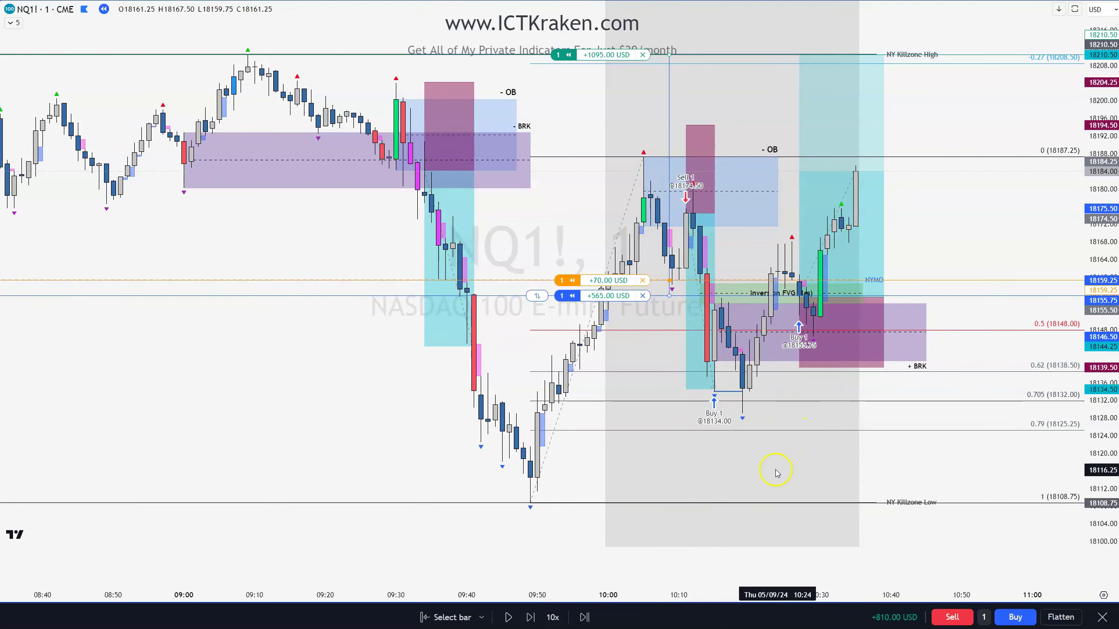
drag(883, 296, 947, 296)
click(894, 462)
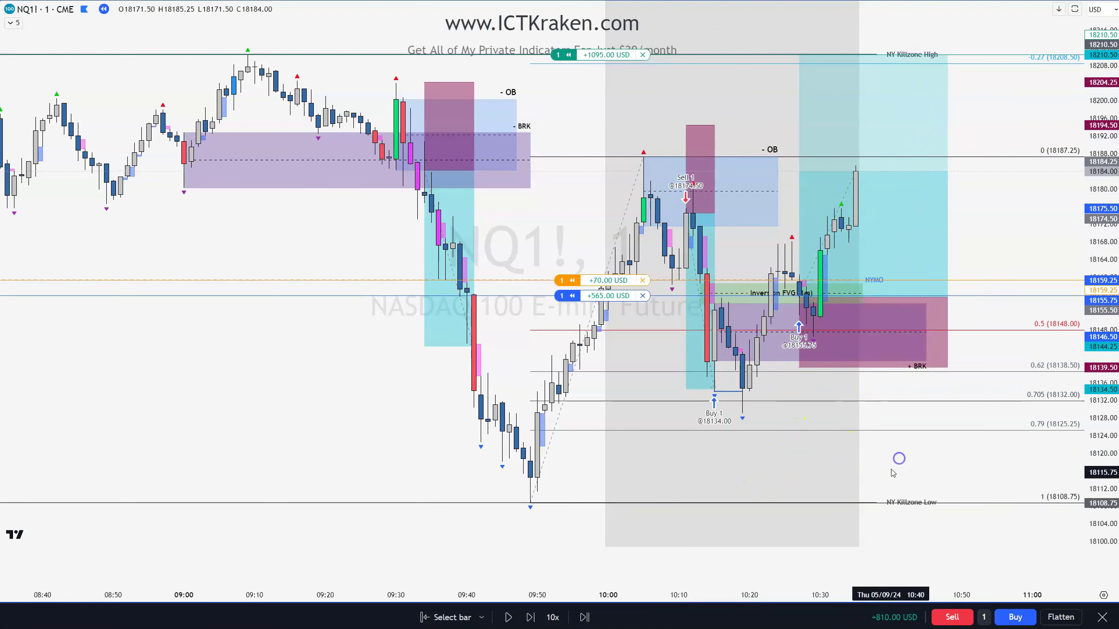
Step: Step the bar replay forward to the 10:37 candle
click(530, 618)
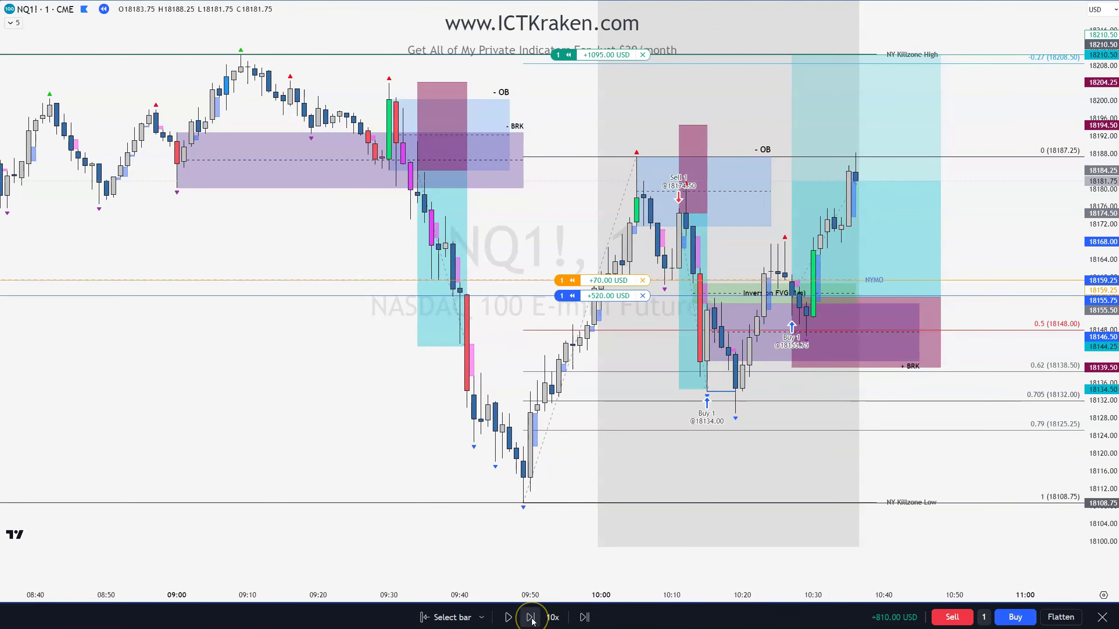
click(531, 618)
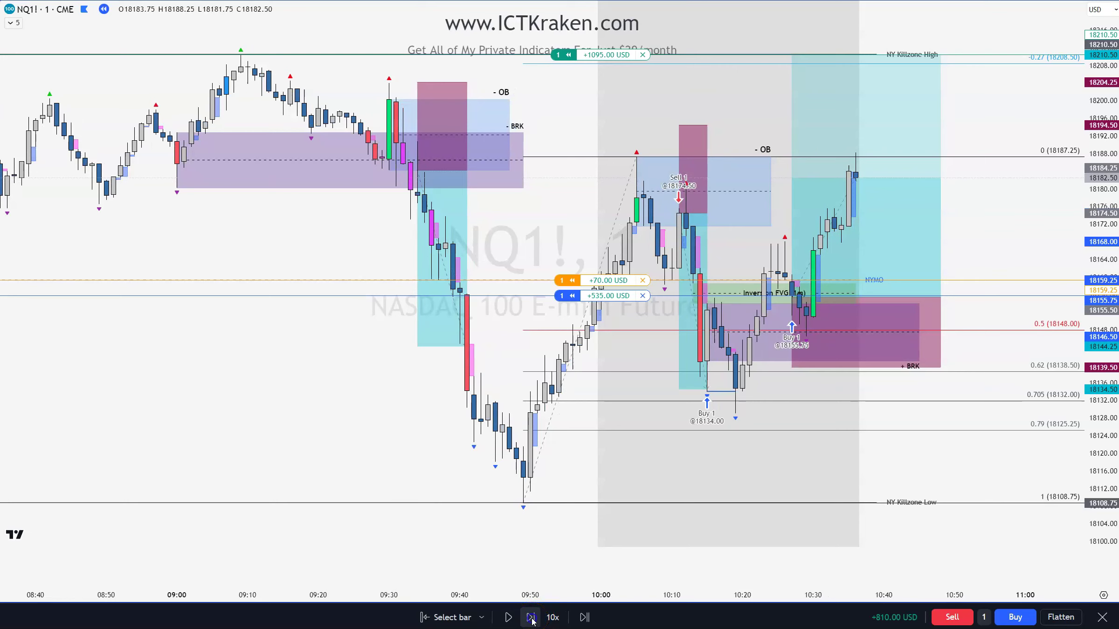
click(531, 618)
click(531, 618)
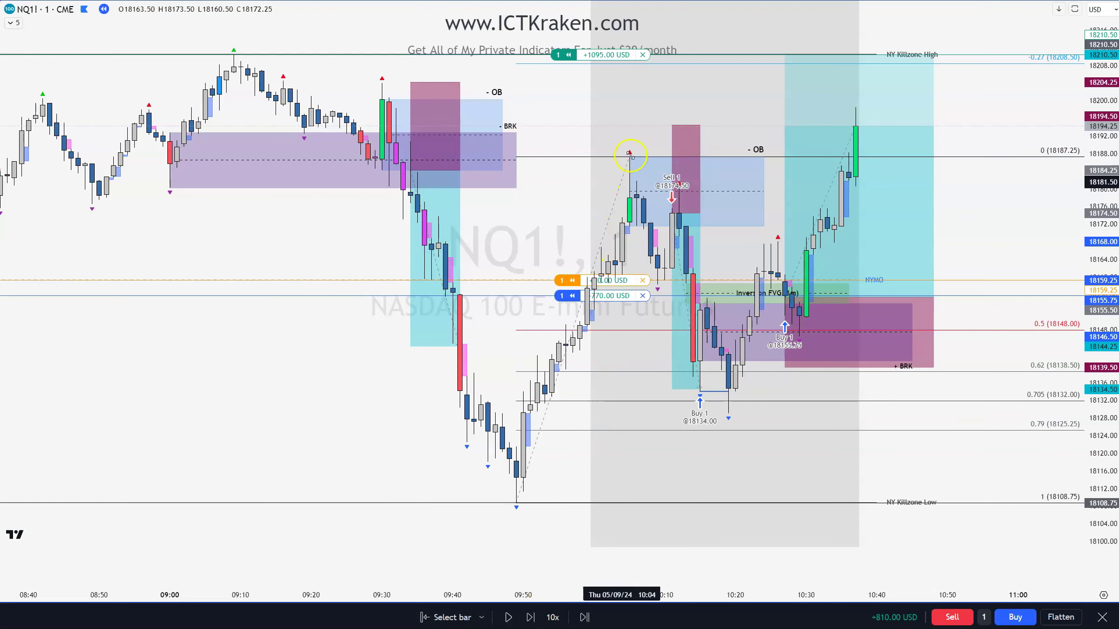
Step: Raise the open trade's stop loss to 18165.75 and clear the Fibonacci retracement between 18210.50 and 18108.75 from the chart
click(770, 151)
drag(606, 281, 612, 252)
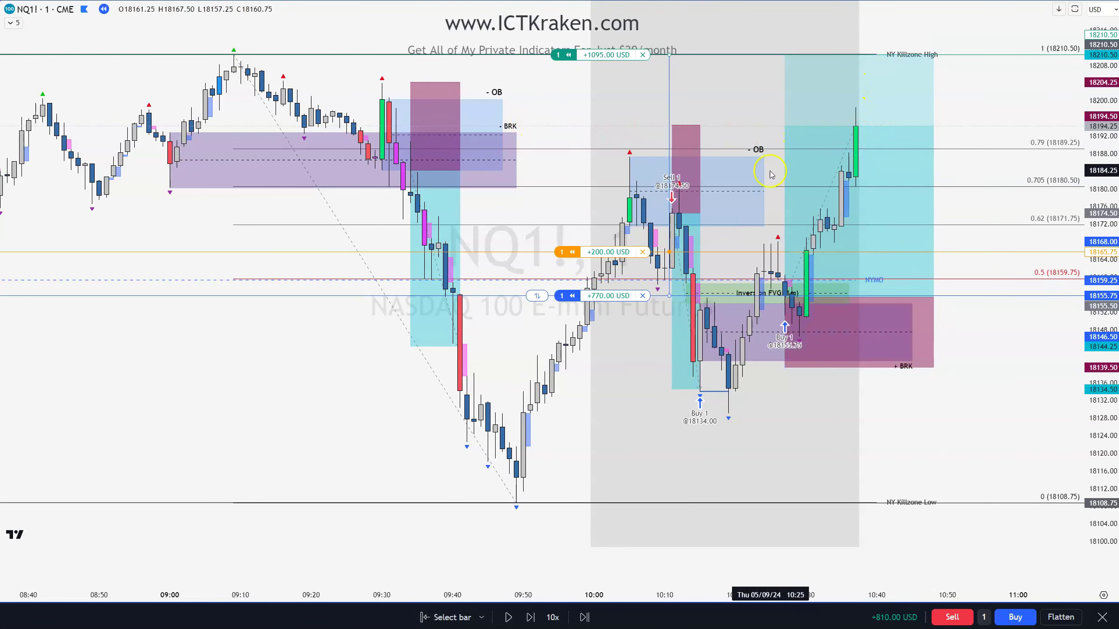
click(628, 150)
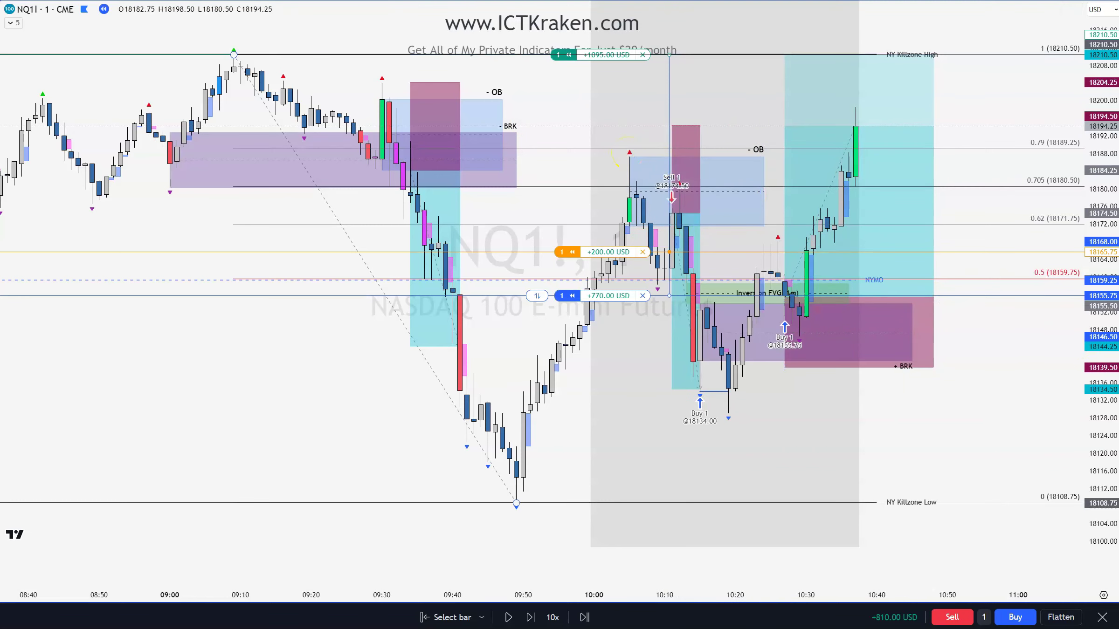
key(Escape)
click(634, 255)
click(810, 184)
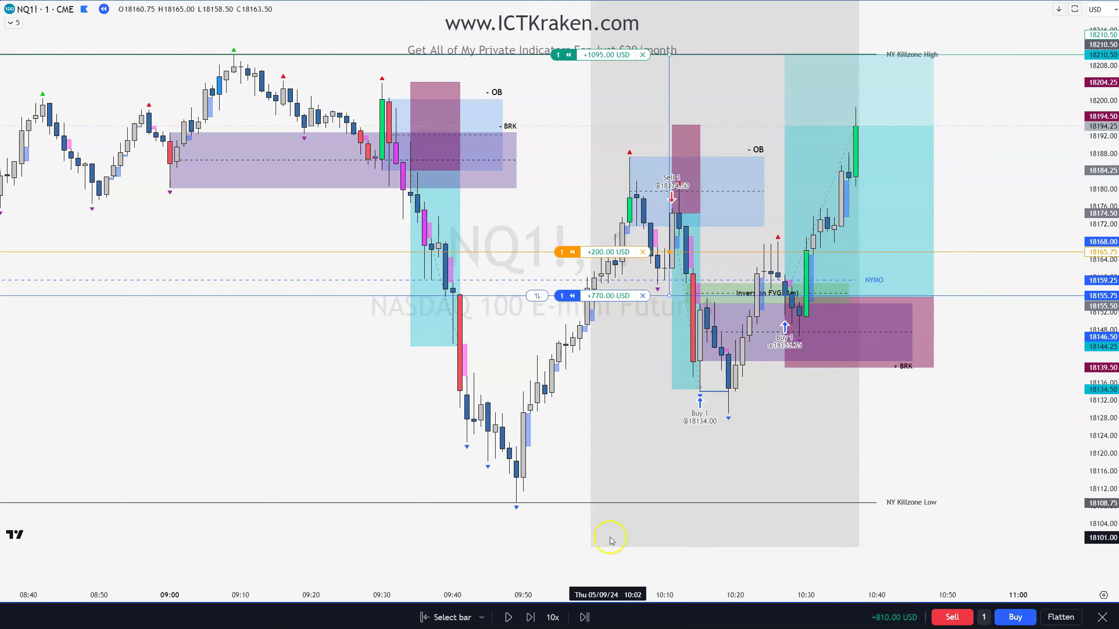
Step: Step the bar replay forward to the 10:38 candle and raise the open trade's stop loss to 18205.00
click(530, 618)
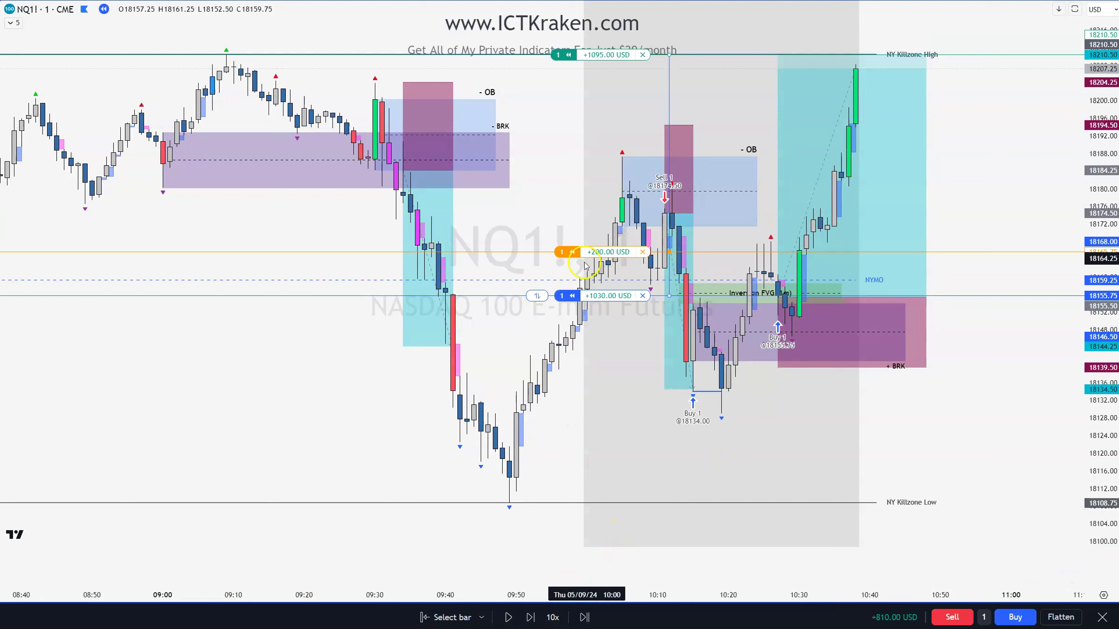
drag(591, 256, 610, 132)
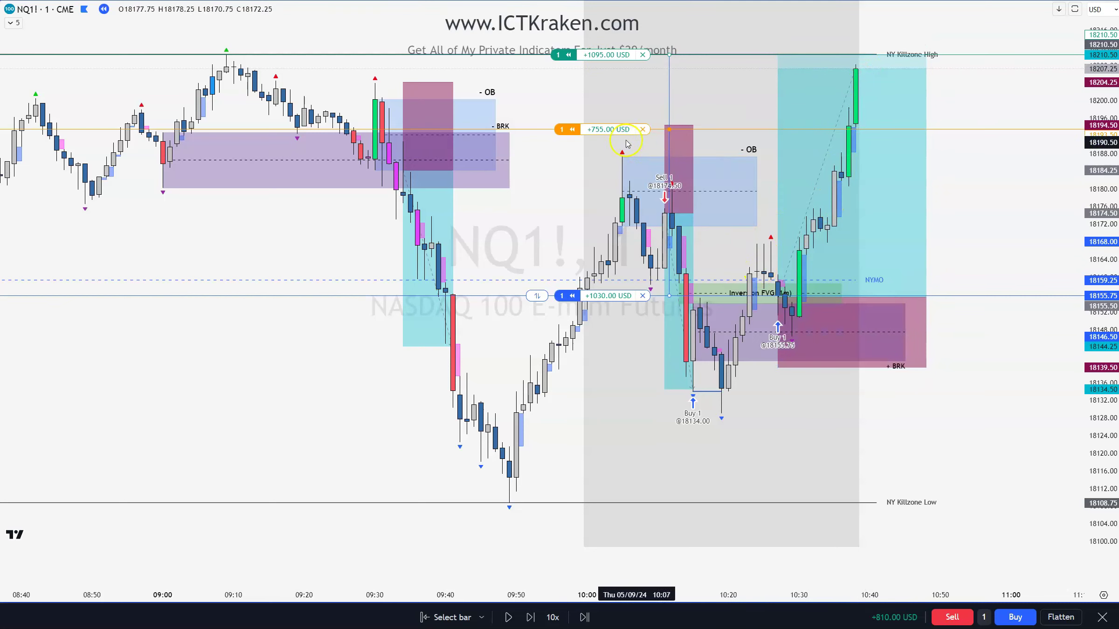
drag(610, 132, 610, 82)
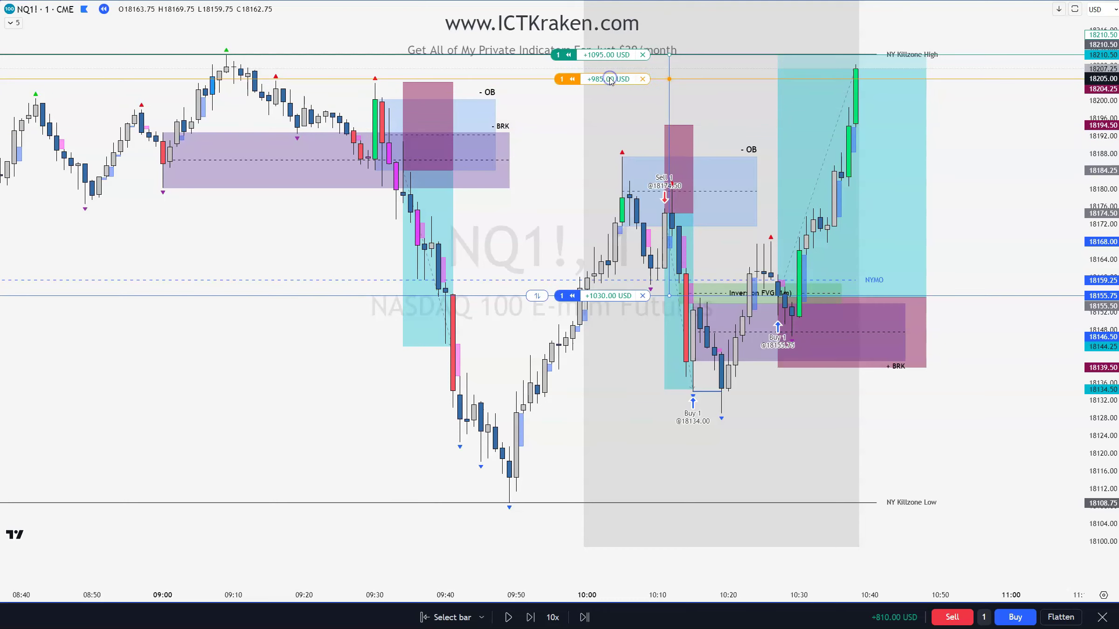
click(742, 408)
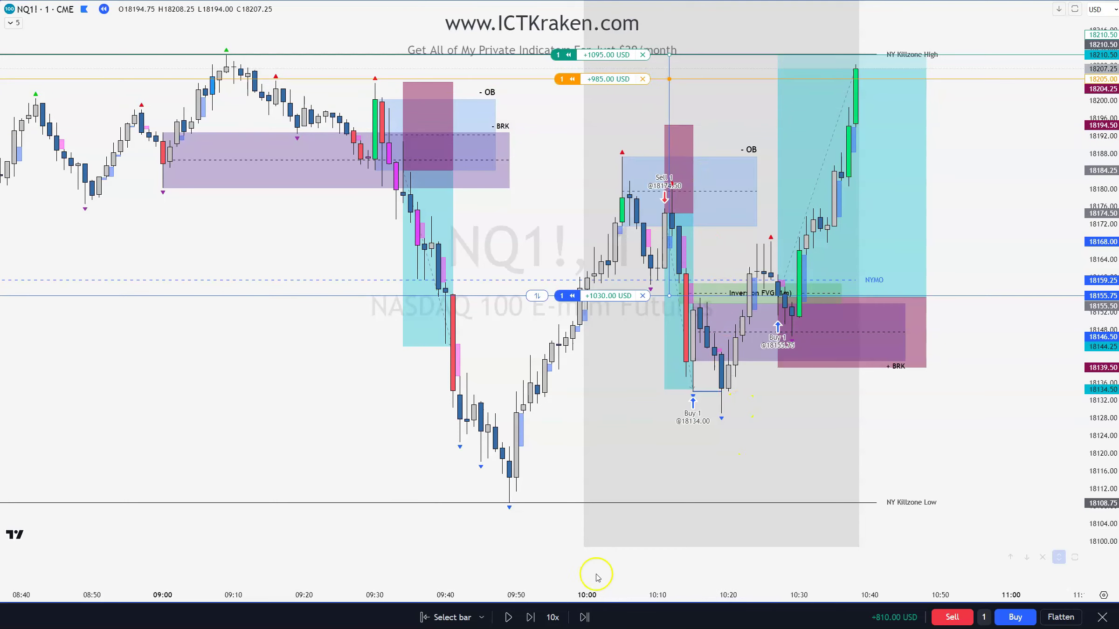
Step: Step the bar replay forward to the 10:39 candle and shorten the long position drawing to end at 10:39
click(531, 618)
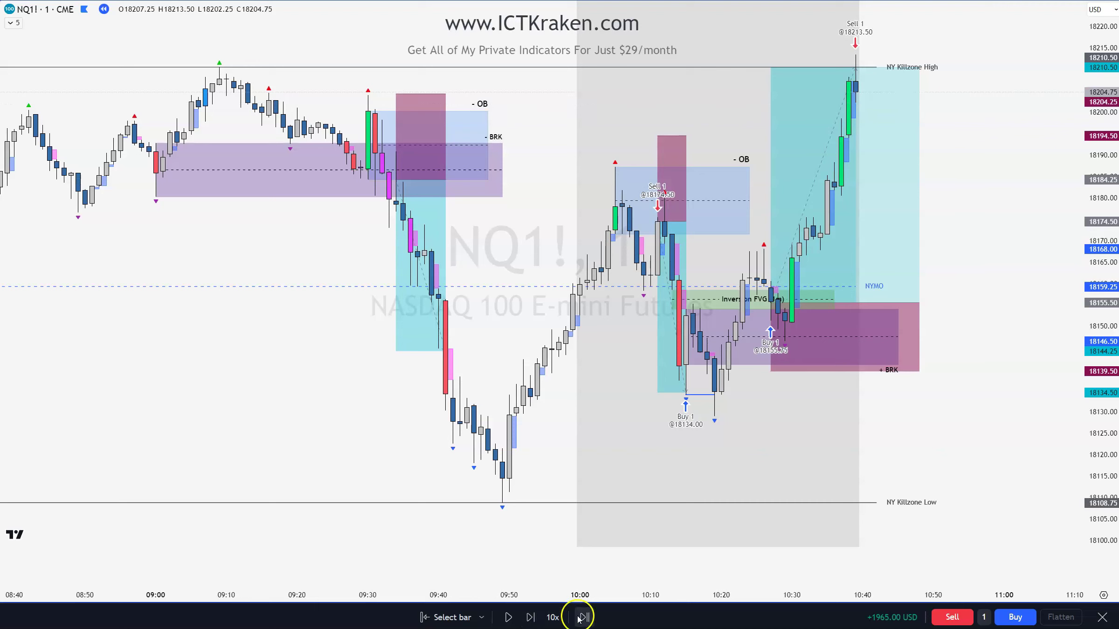
click(854, 87)
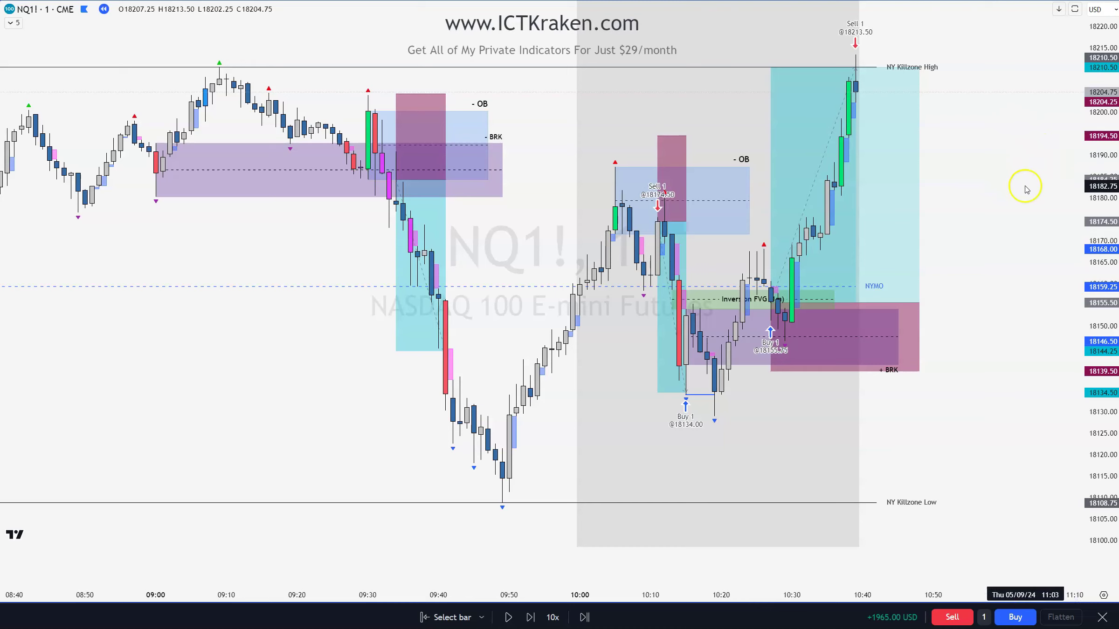
click(874, 101)
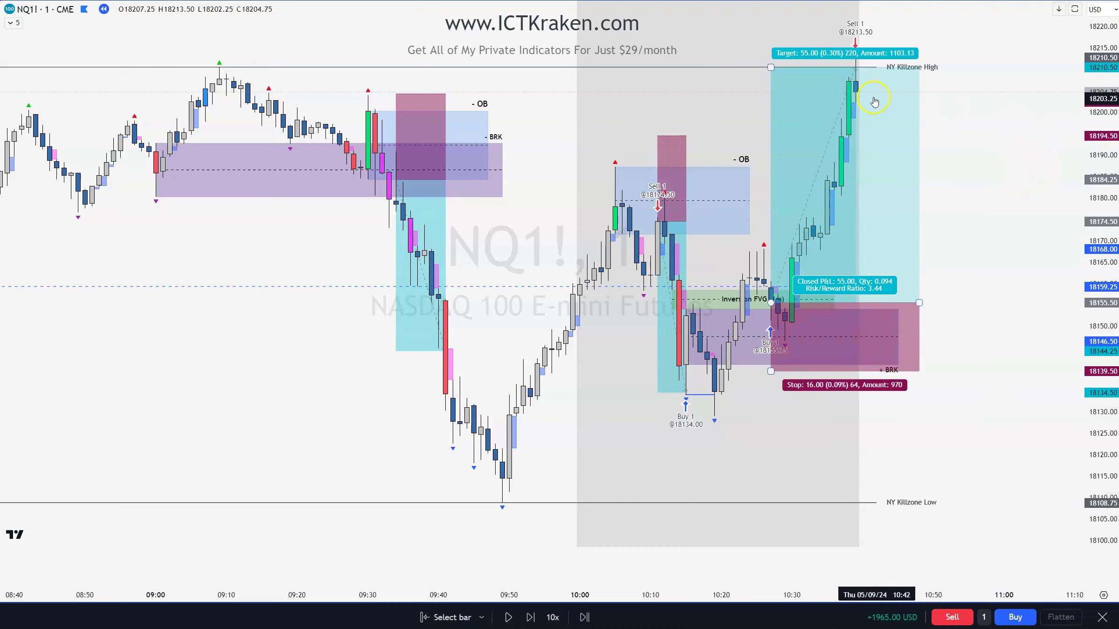
drag(917, 304, 854, 311)
Step: Step the bar replay forward from the 10:39 candle to the 11:07 candle
click(524, 606)
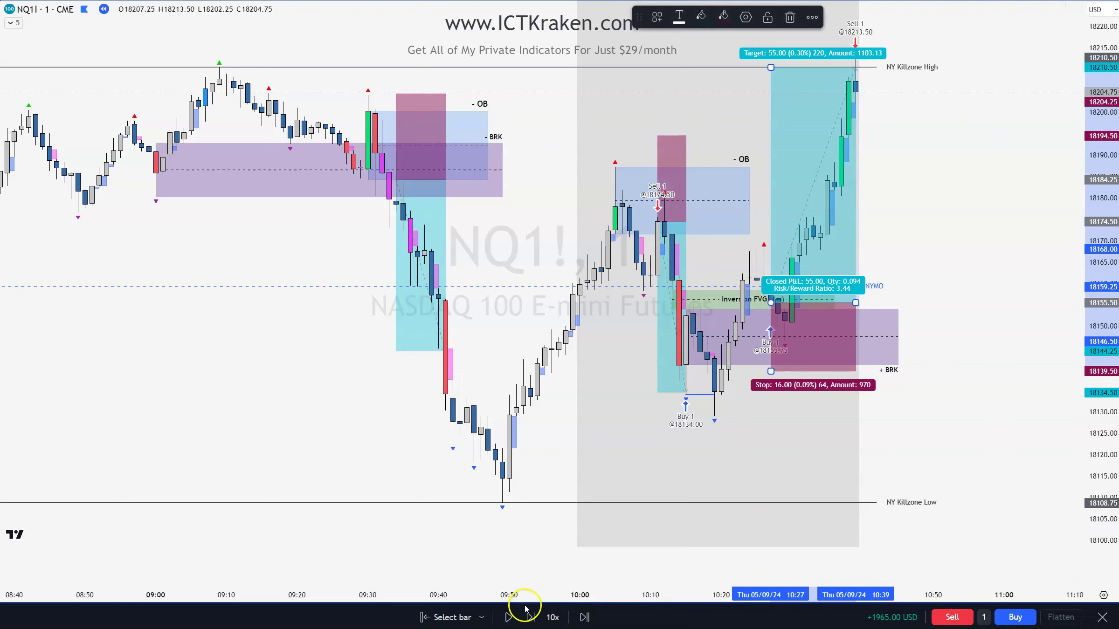
click(531, 618)
click(531, 618)
click(532, 618)
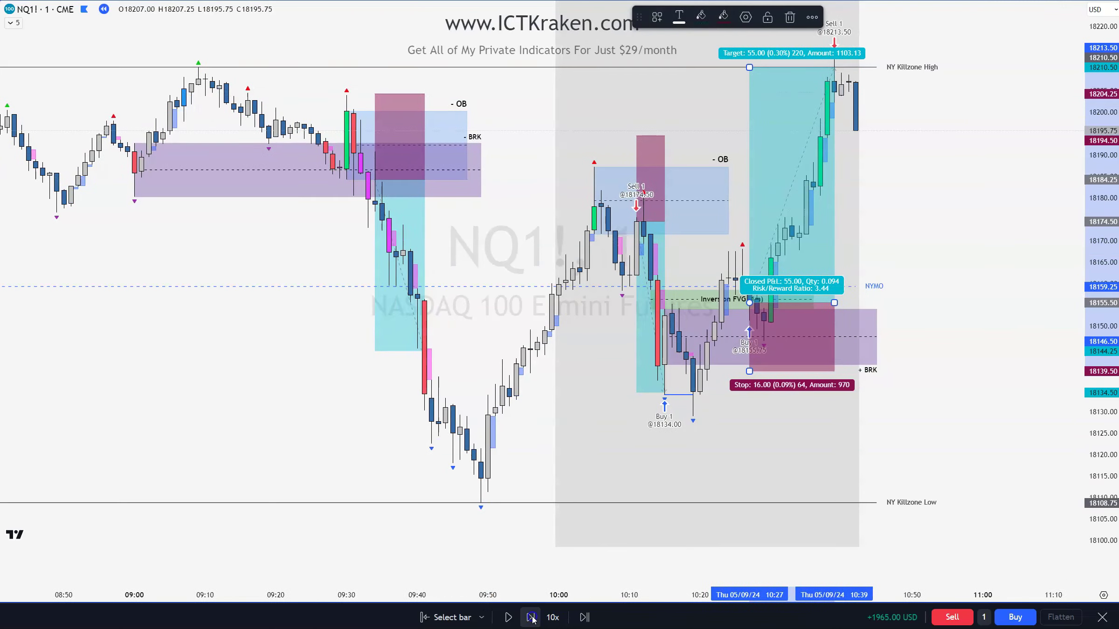
click(531, 618)
click(532, 618)
click(532, 618)
click(532, 618)
click(532, 618)
click(531, 618)
click(531, 617)
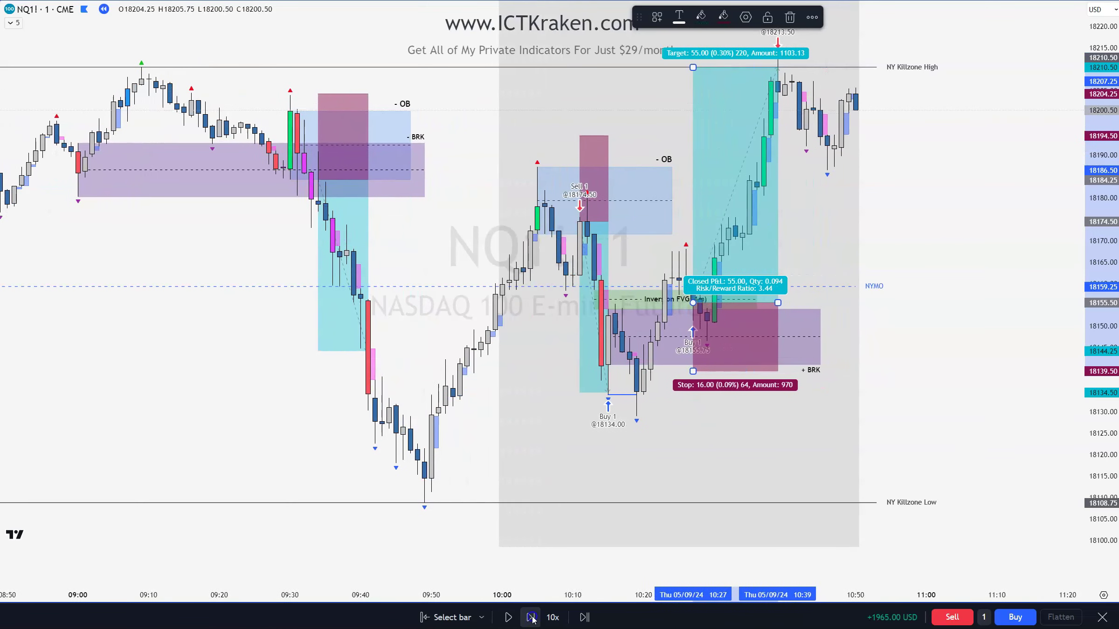
click(532, 618)
click(531, 618)
click(531, 618)
click(531, 617)
click(532, 618)
click(532, 617)
click(531, 618)
click(531, 617)
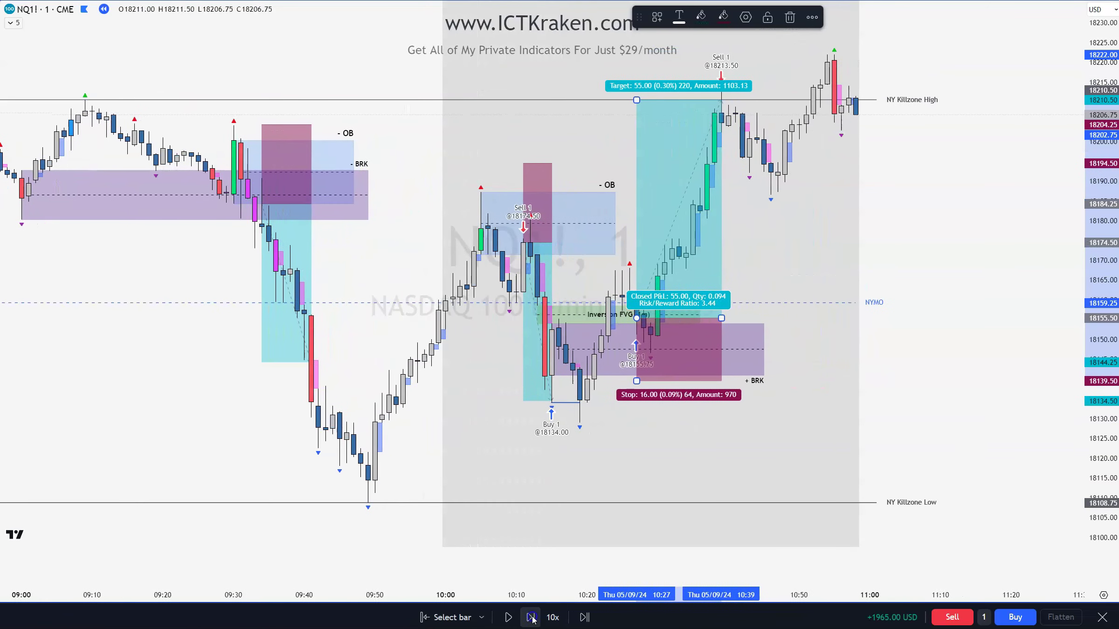
click(531, 617)
click(532, 618)
click(531, 618)
click(532, 618)
click(531, 617)
click(532, 617)
click(531, 618)
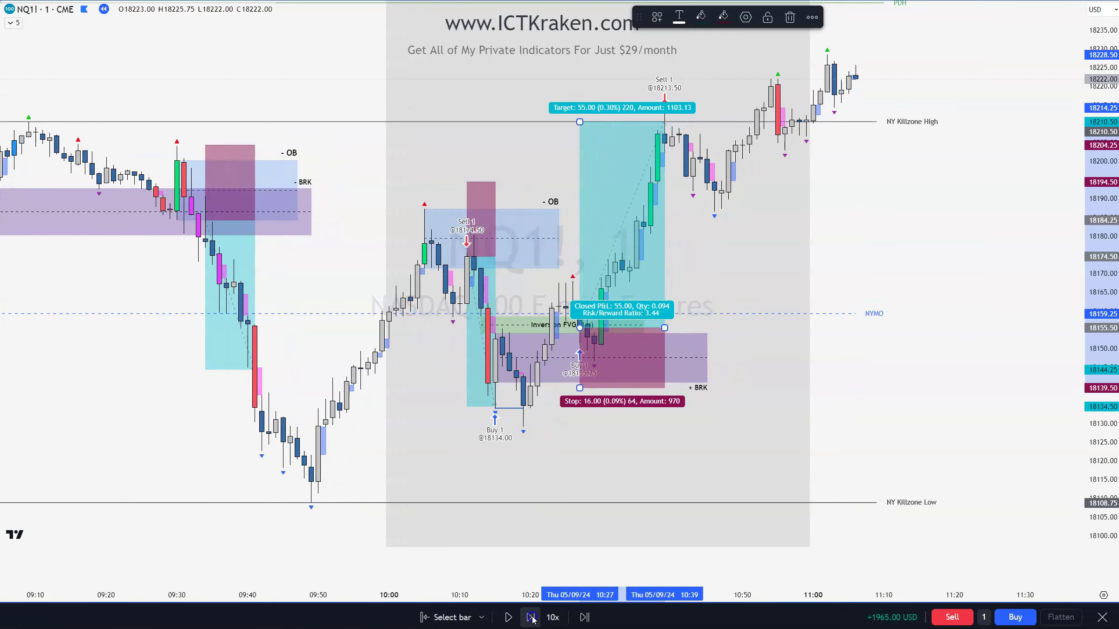
click(532, 618)
Step: Examine the 09:30 short setup, from its -OB and -BRK zones down to the short position drawing's target
click(407, 506)
drag(376, 473, 538, 473)
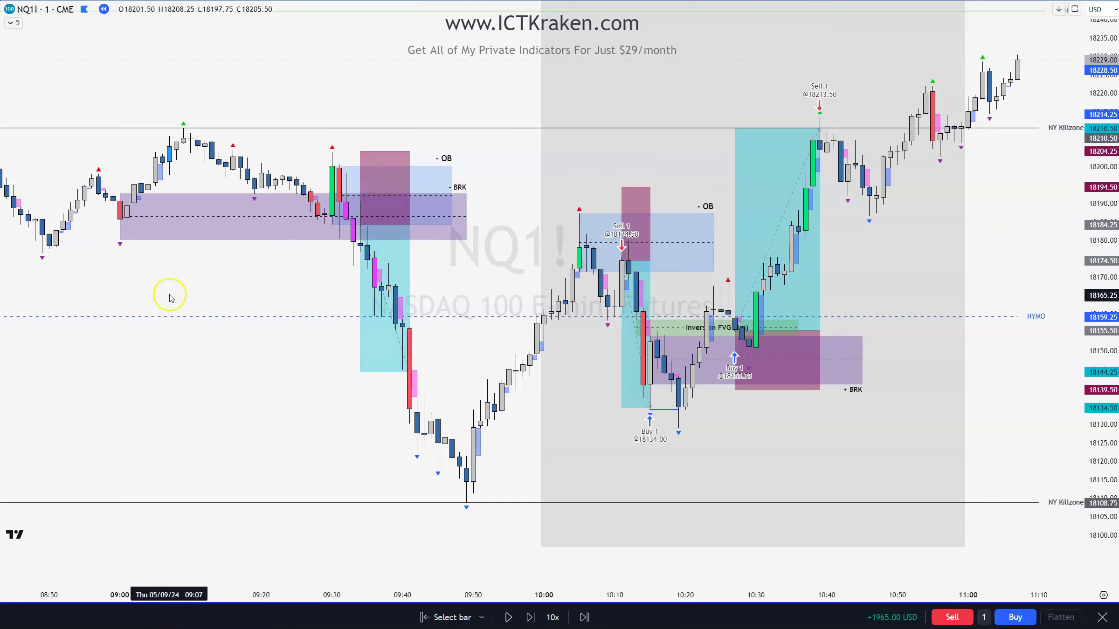
scroll(173, 296, down, 5)
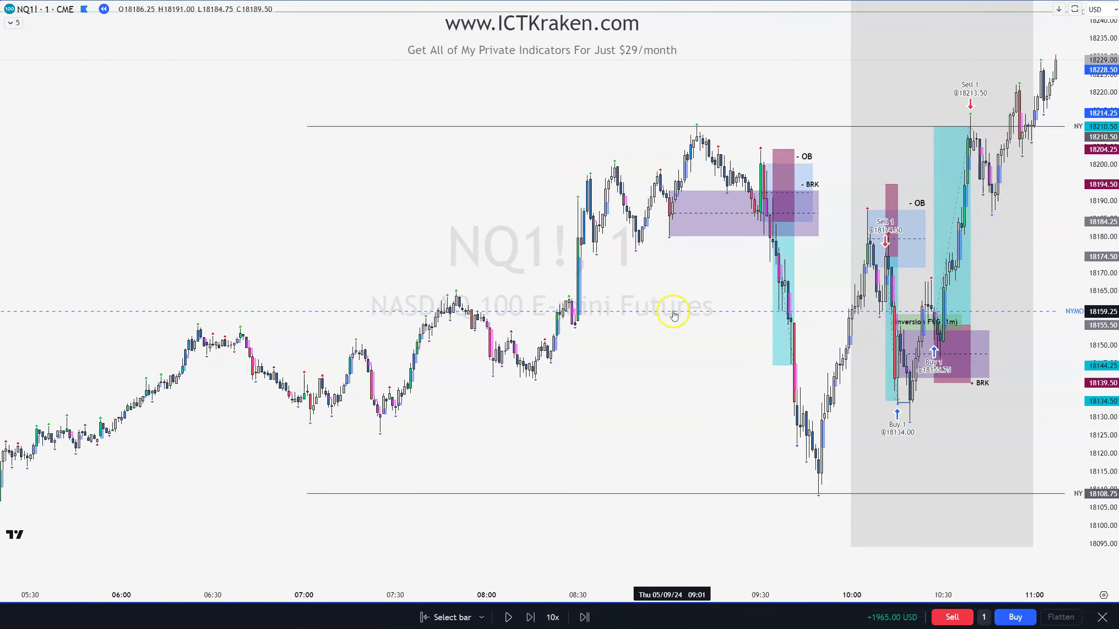
scroll(669, 310, up, 2)
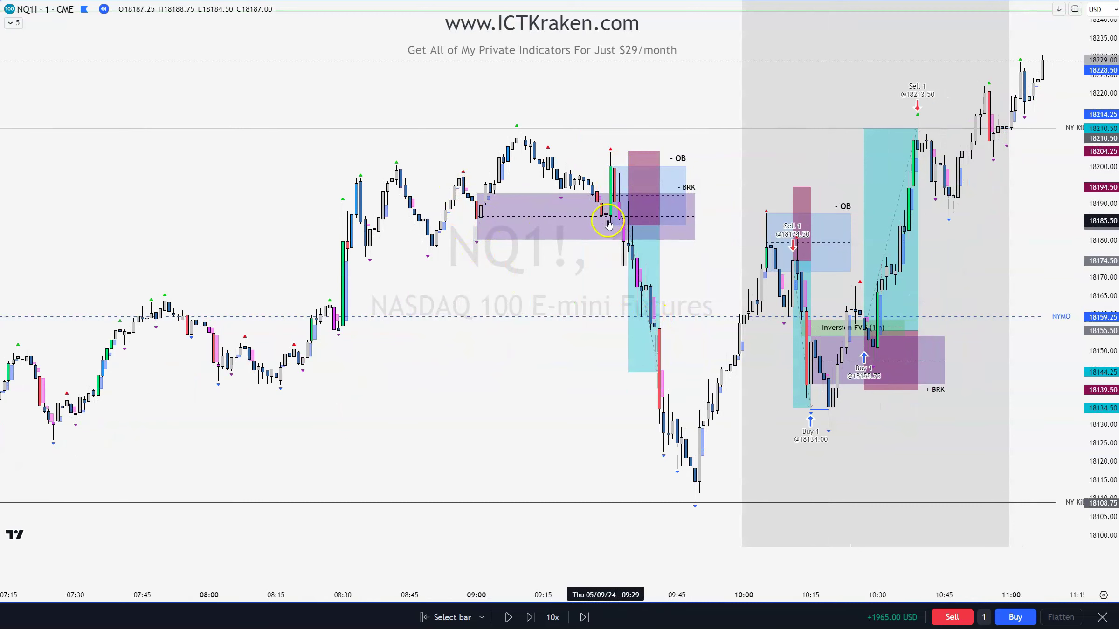
click(611, 180)
click(611, 157)
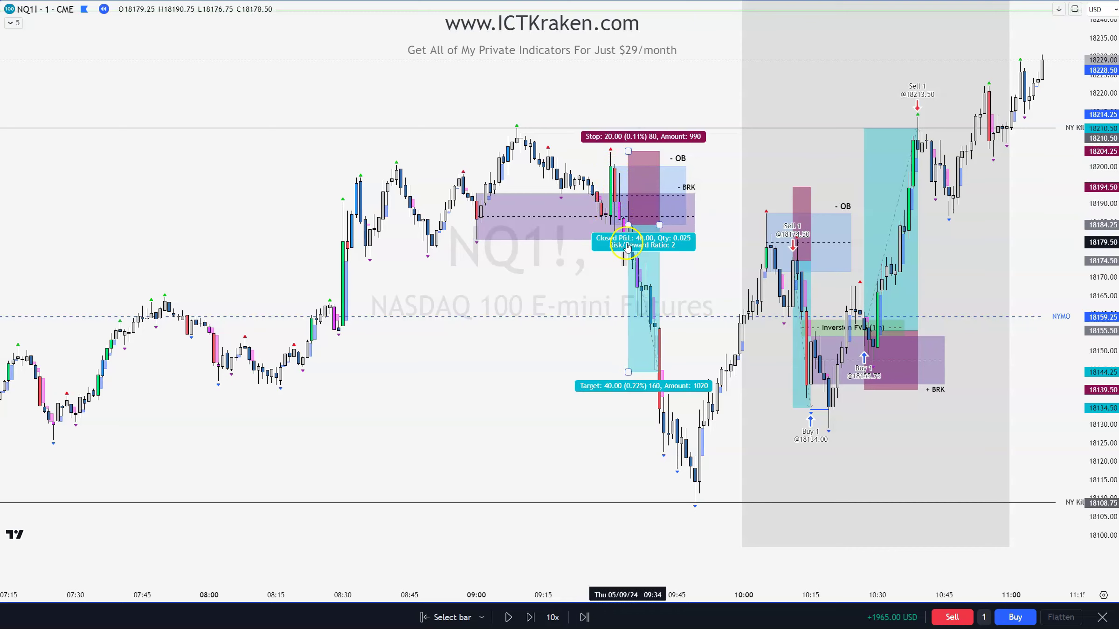
mouse_move(629, 243)
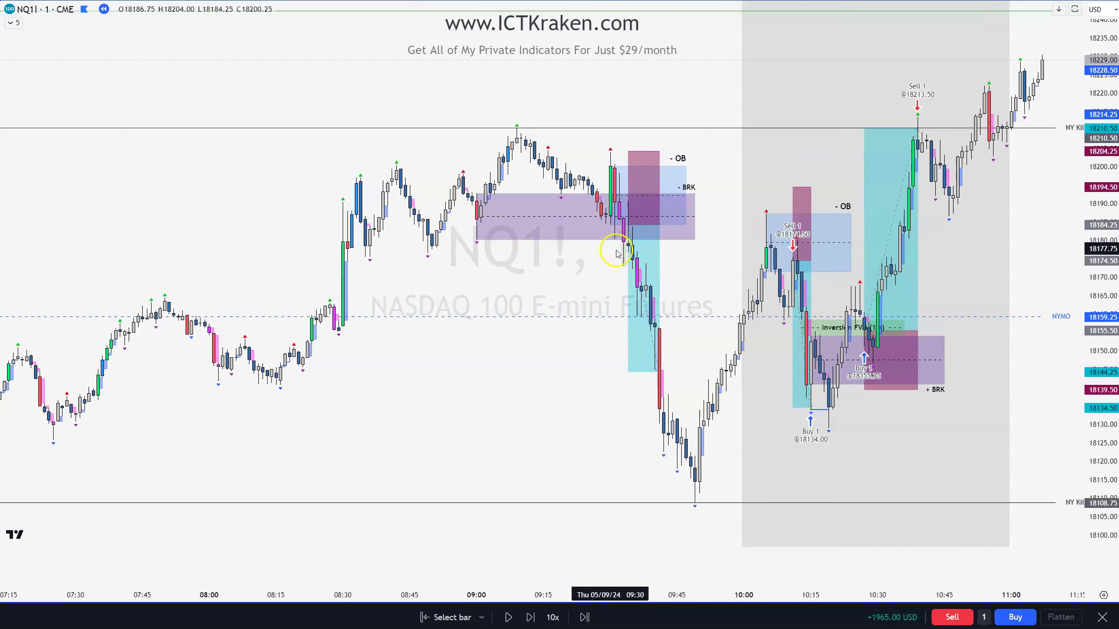
click(610, 181)
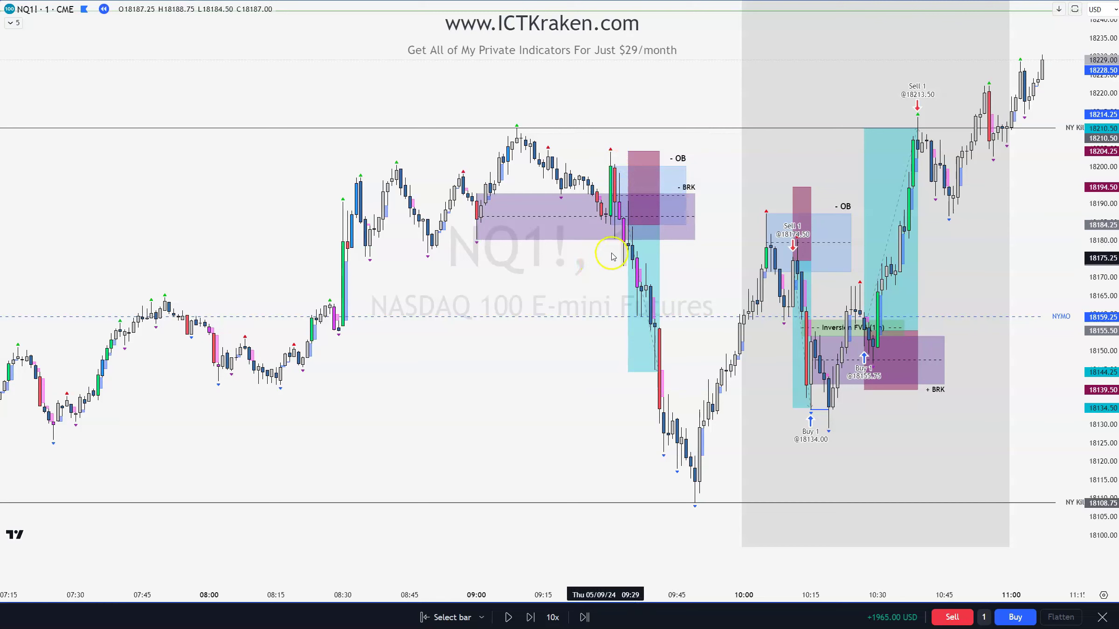
click(628, 226)
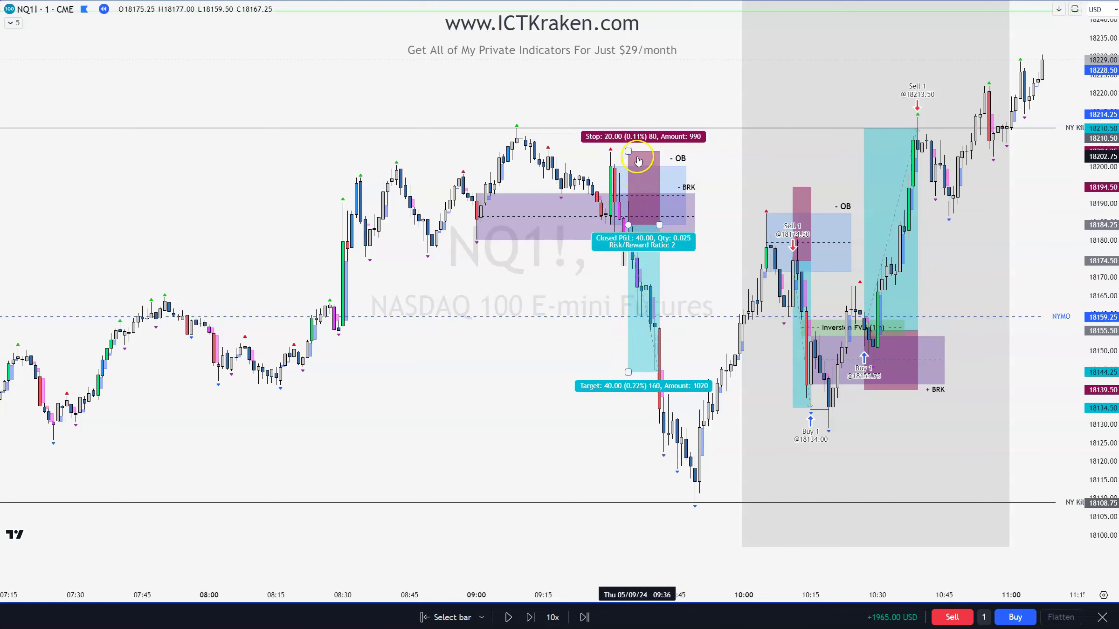
click(613, 156)
click(637, 261)
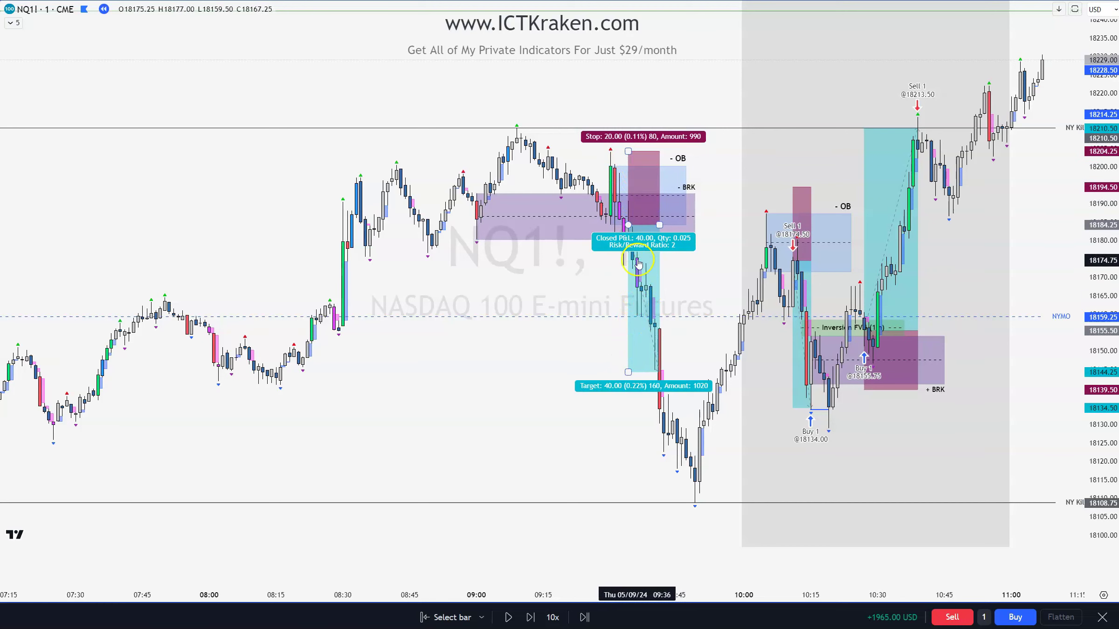
click(635, 382)
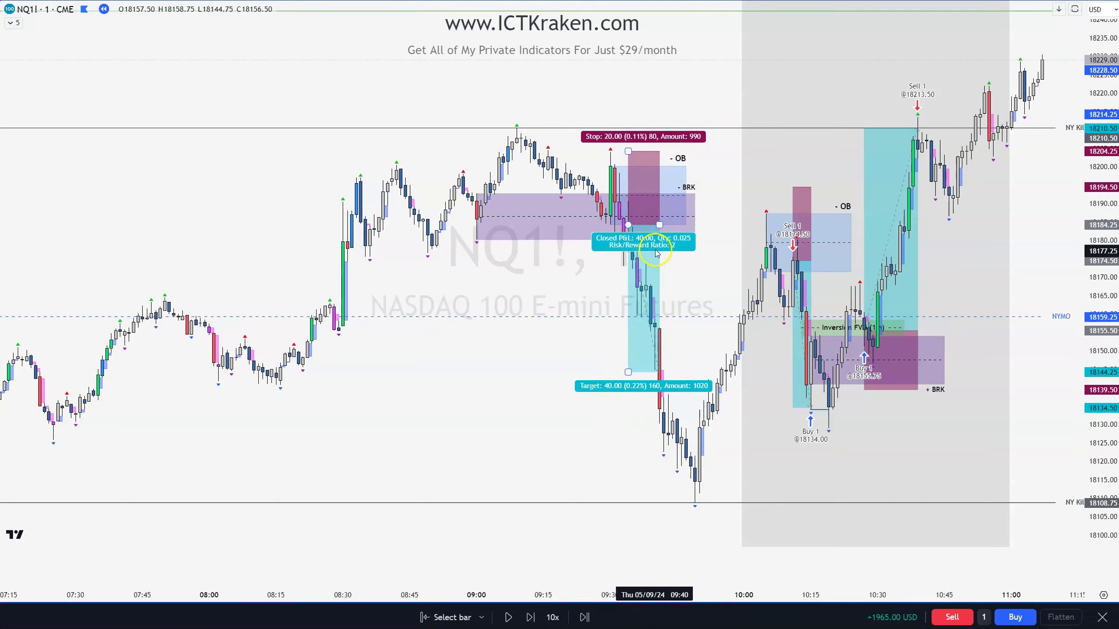
click(602, 257)
click(677, 306)
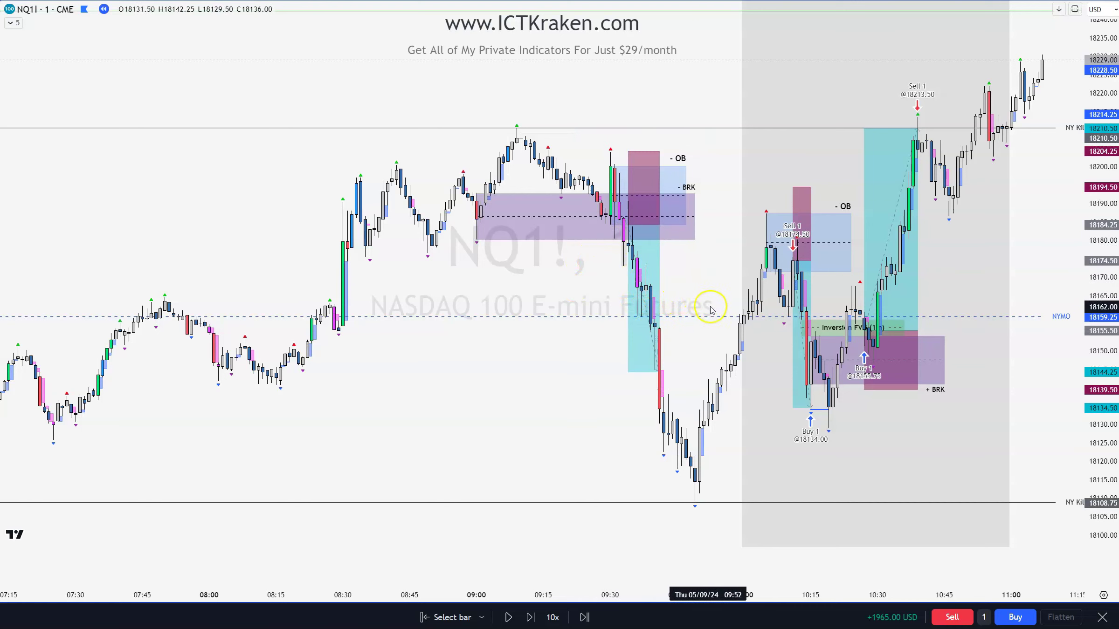
Step: Examine the short trade inside the 10:00 window, from the 10:05 -OB zone down to its exit and the 10:19 low
scroll(695, 326, up, 2)
scroll(675, 441, up, 2)
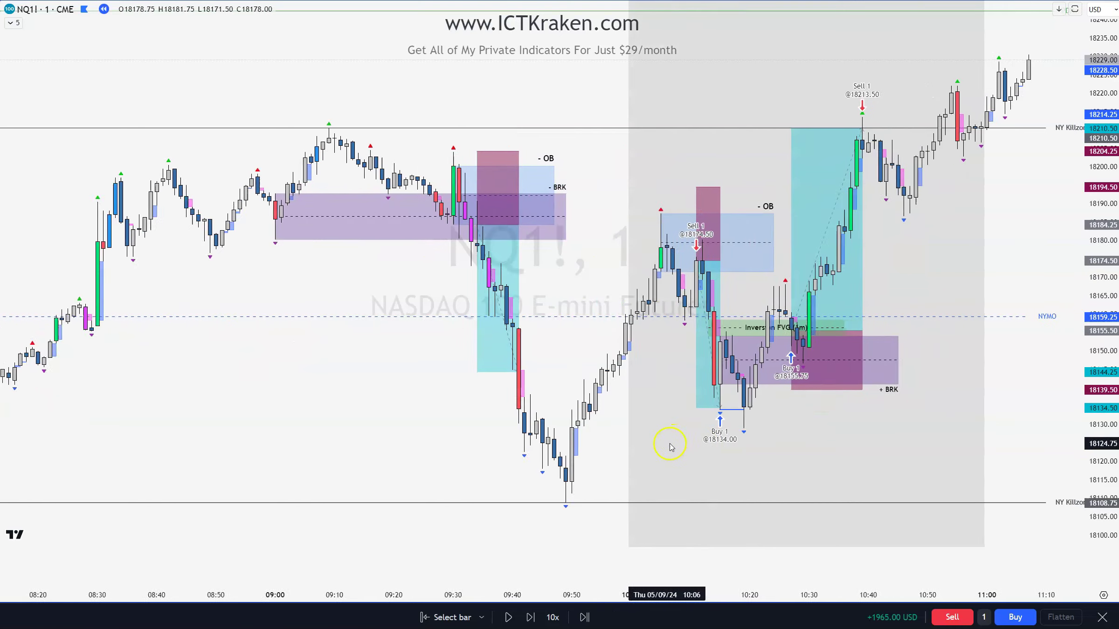
scroll(613, 459, down, 1)
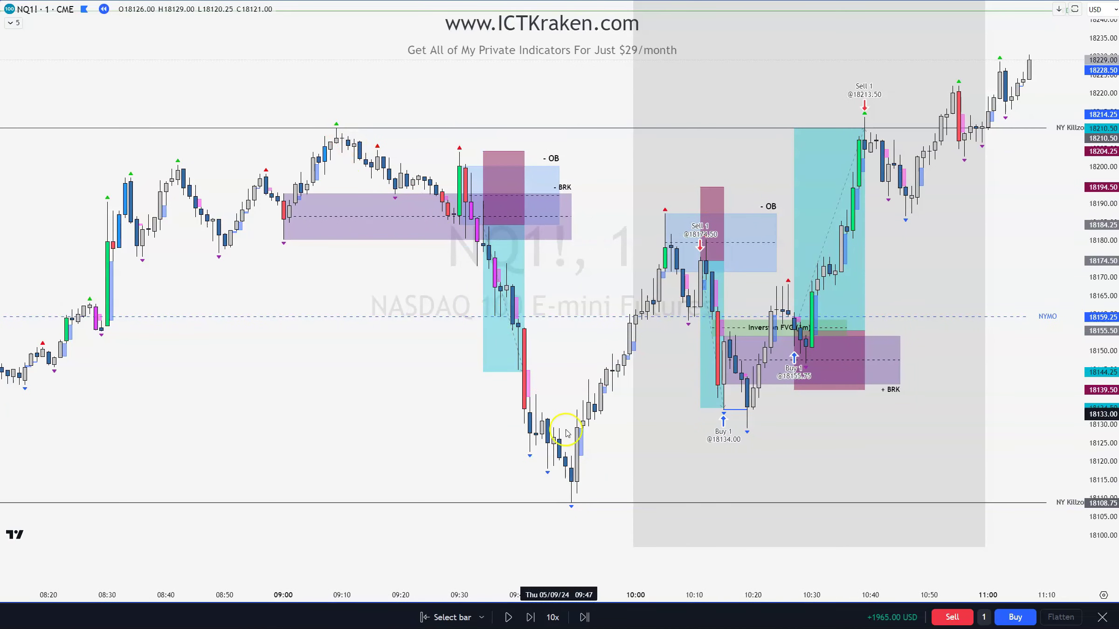
click(666, 213)
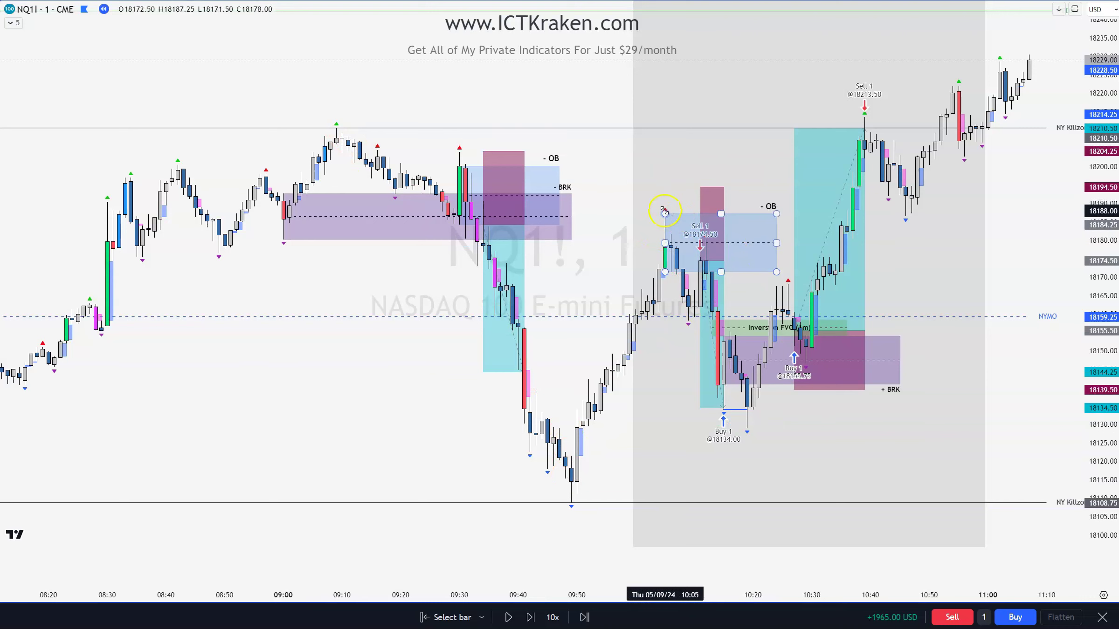
click(737, 276)
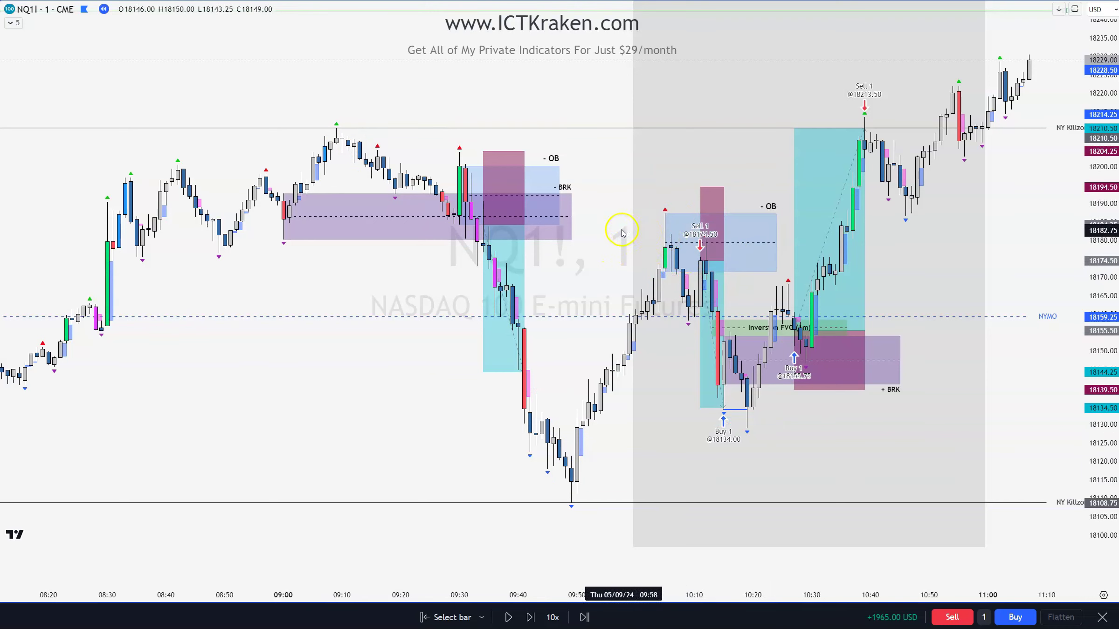
click(665, 222)
click(654, 224)
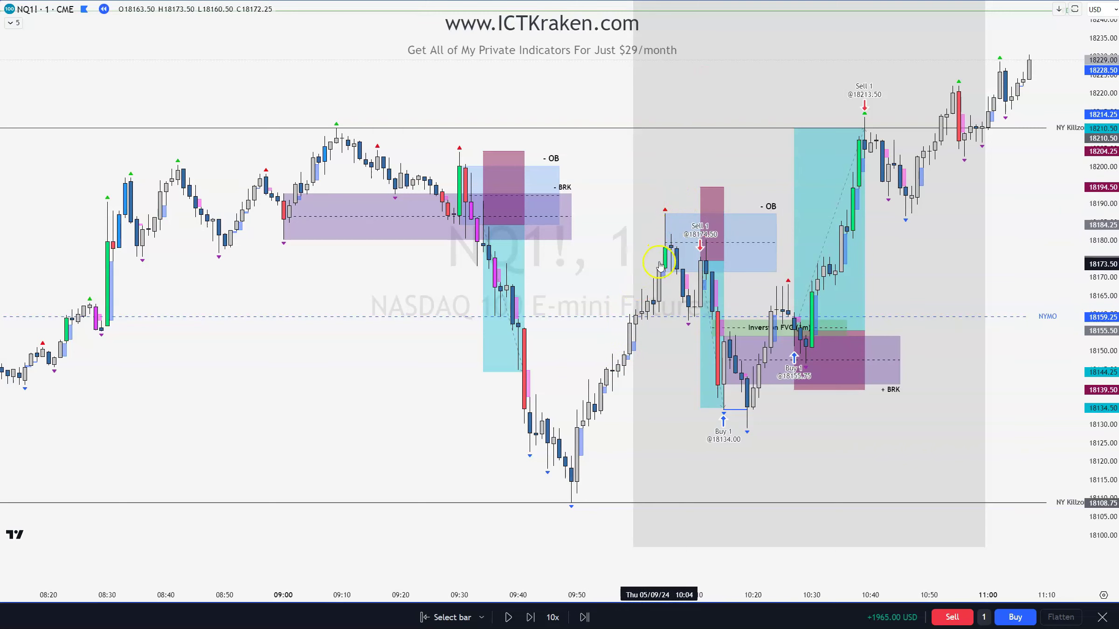
click(670, 245)
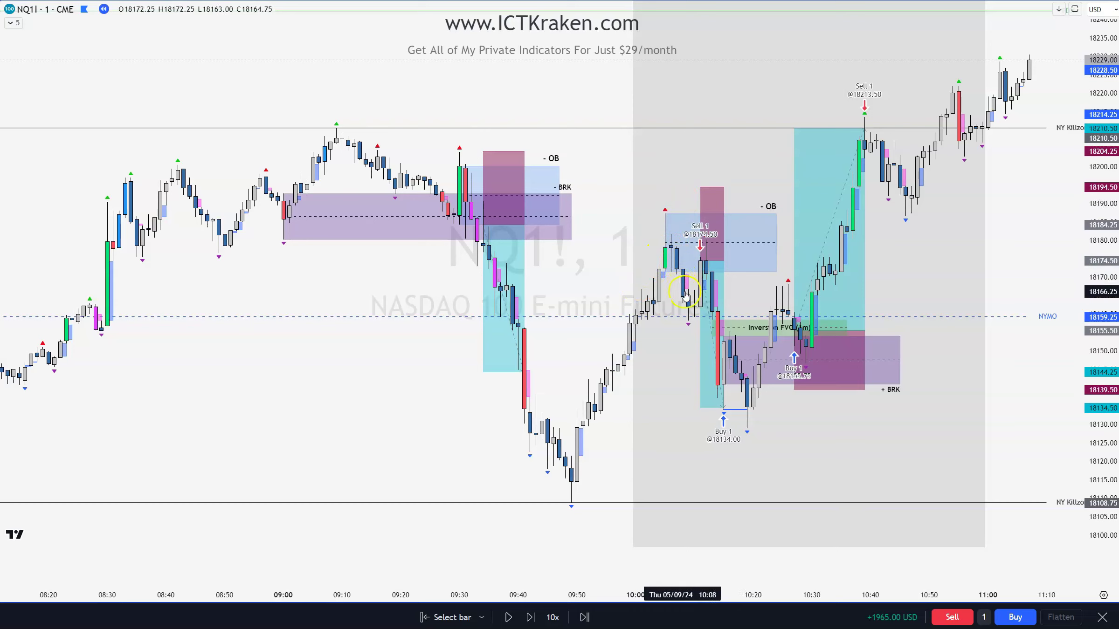
click(704, 272)
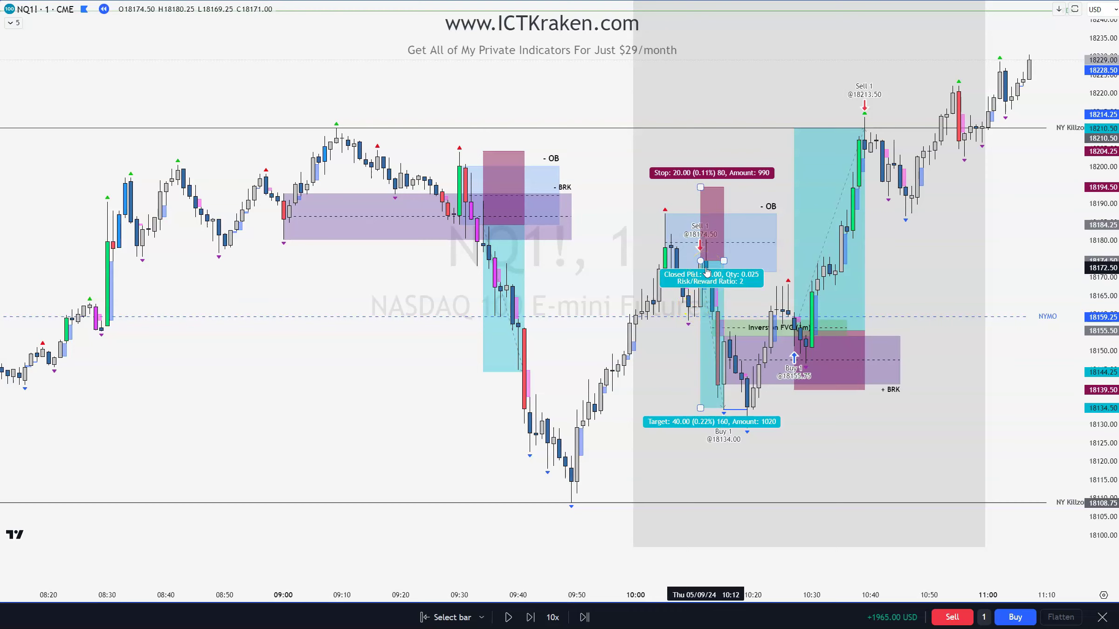
click(727, 411)
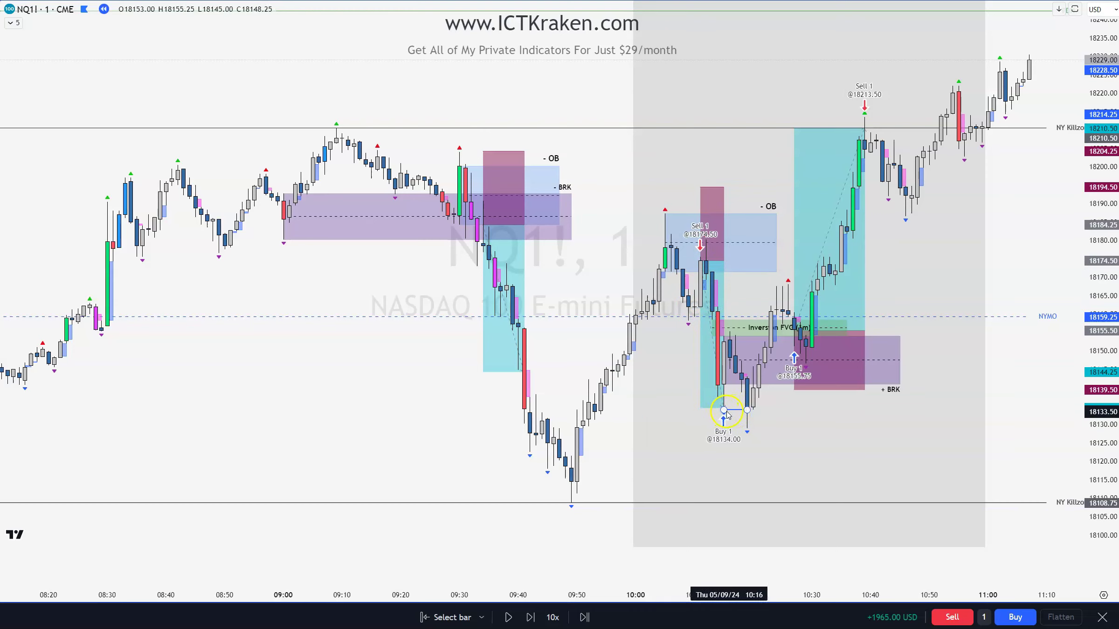
click(748, 427)
click(718, 342)
click(592, 470)
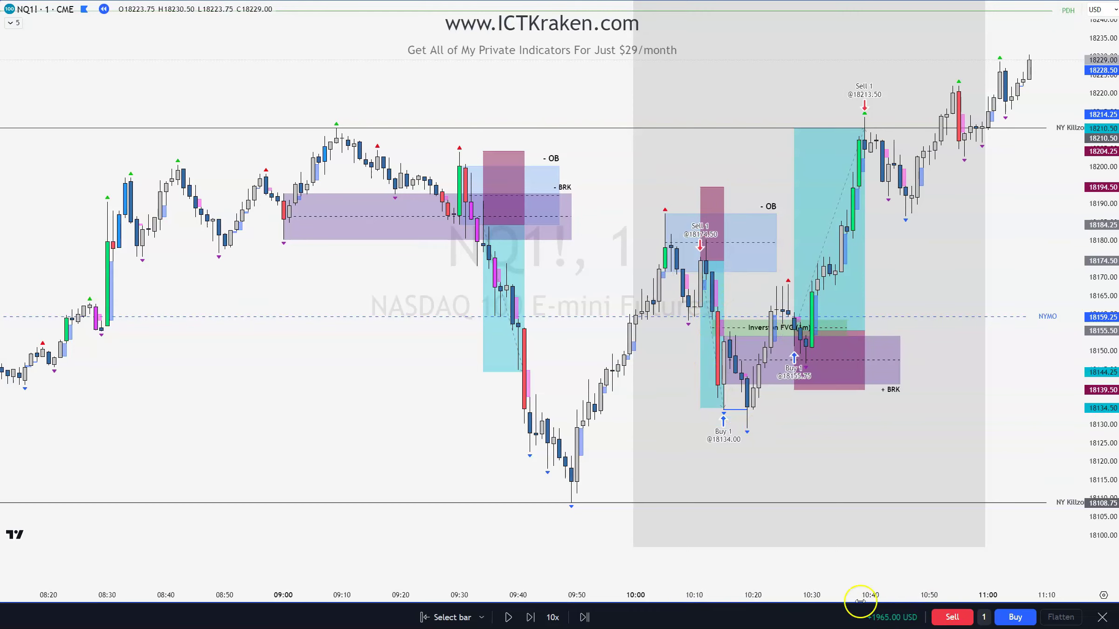
Step: Examine the long trade from the inversion FVG and +BRK zone entry at 10:27 up to its target
mouse_move(718, 377)
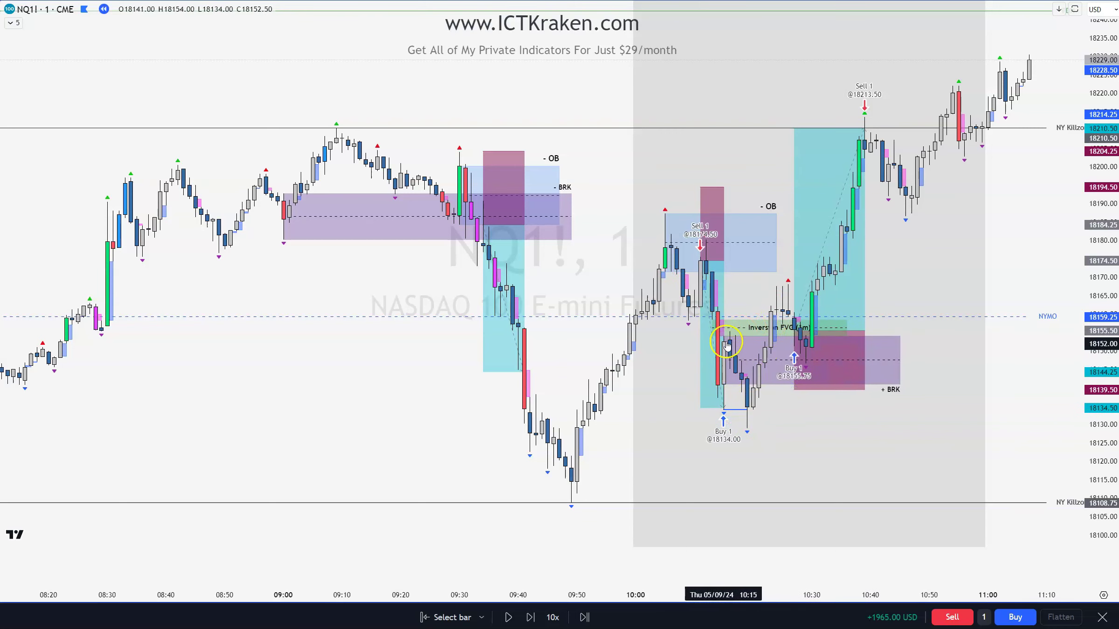
mouse_move(822, 336)
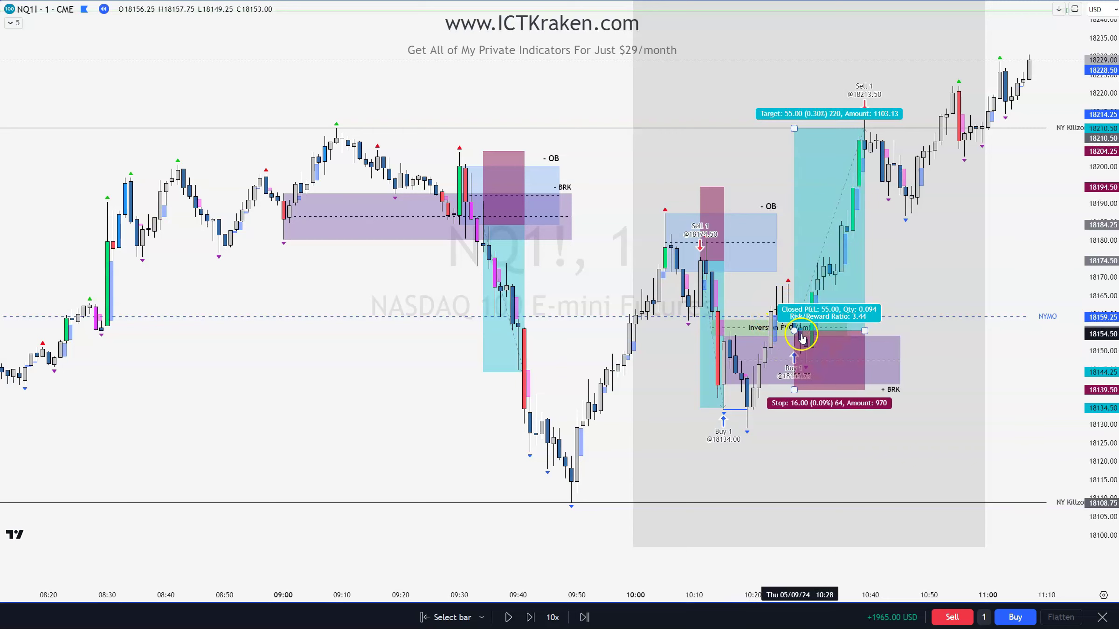
mouse_move(795, 389)
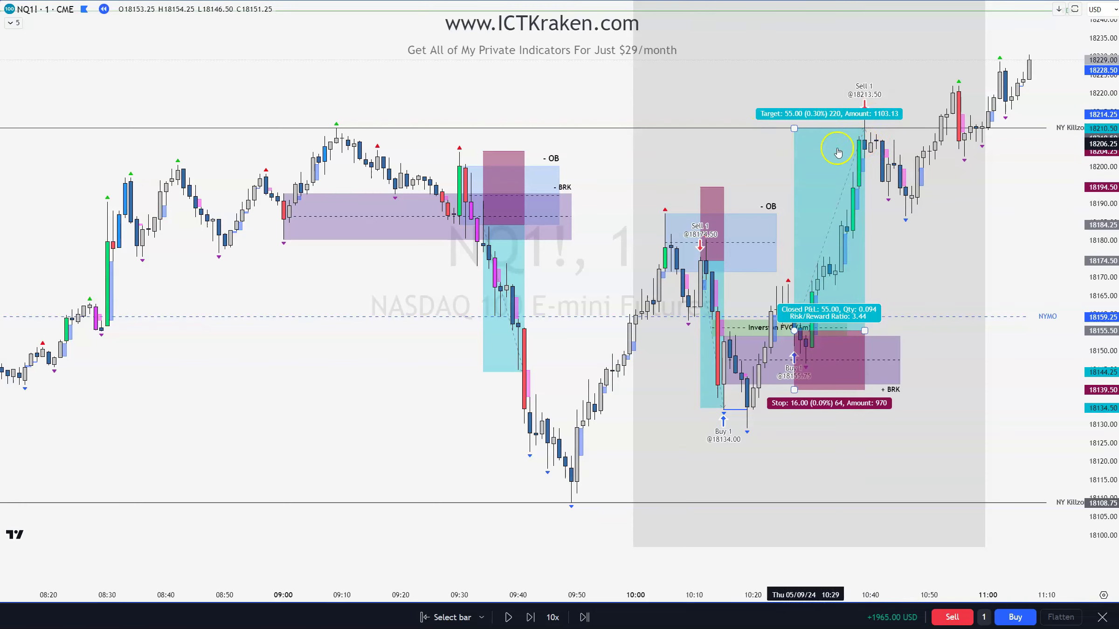
click(925, 278)
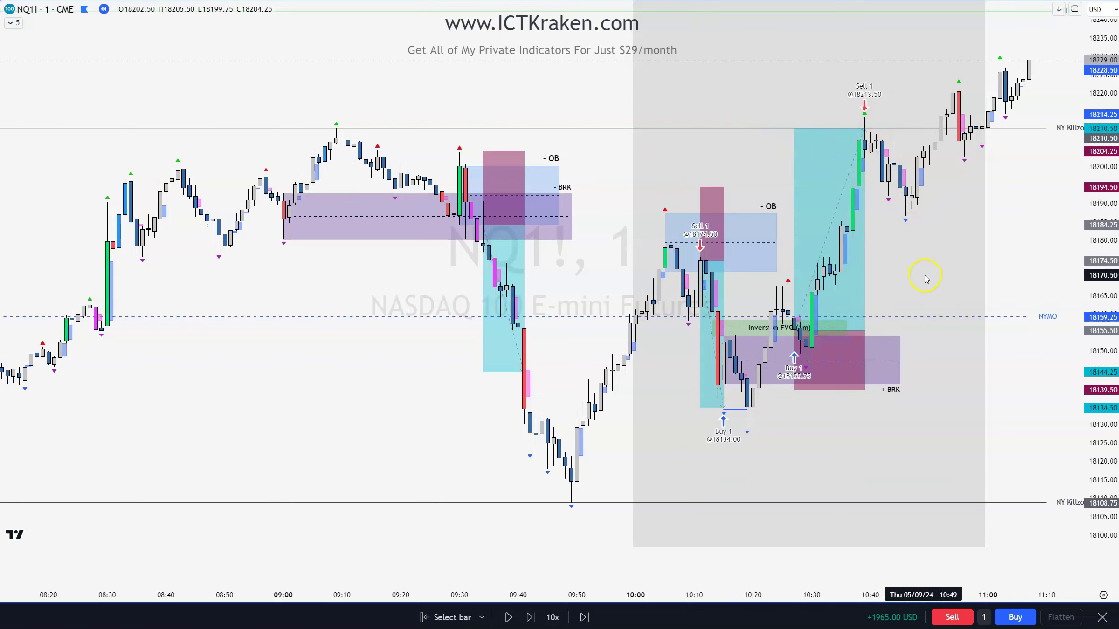
drag(923, 243, 857, 246)
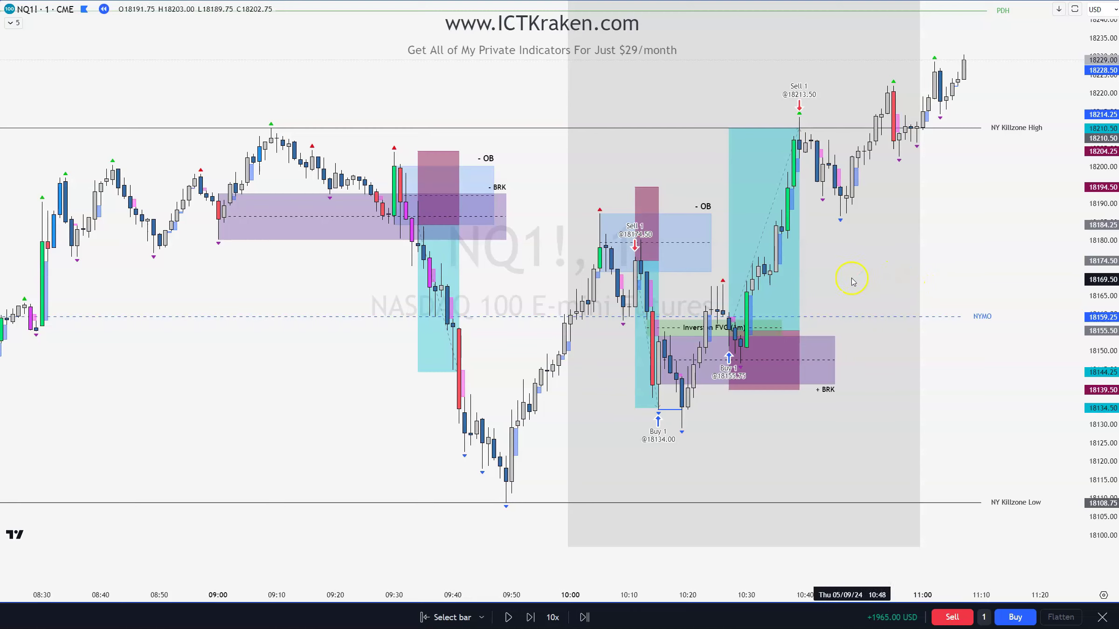
mouse_move(763, 315)
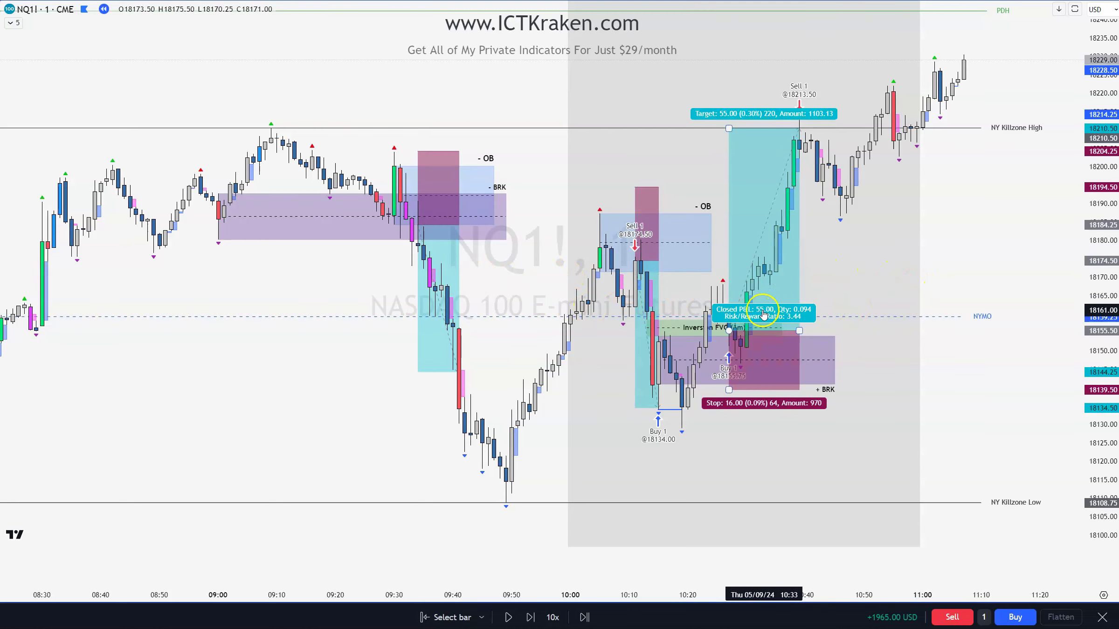